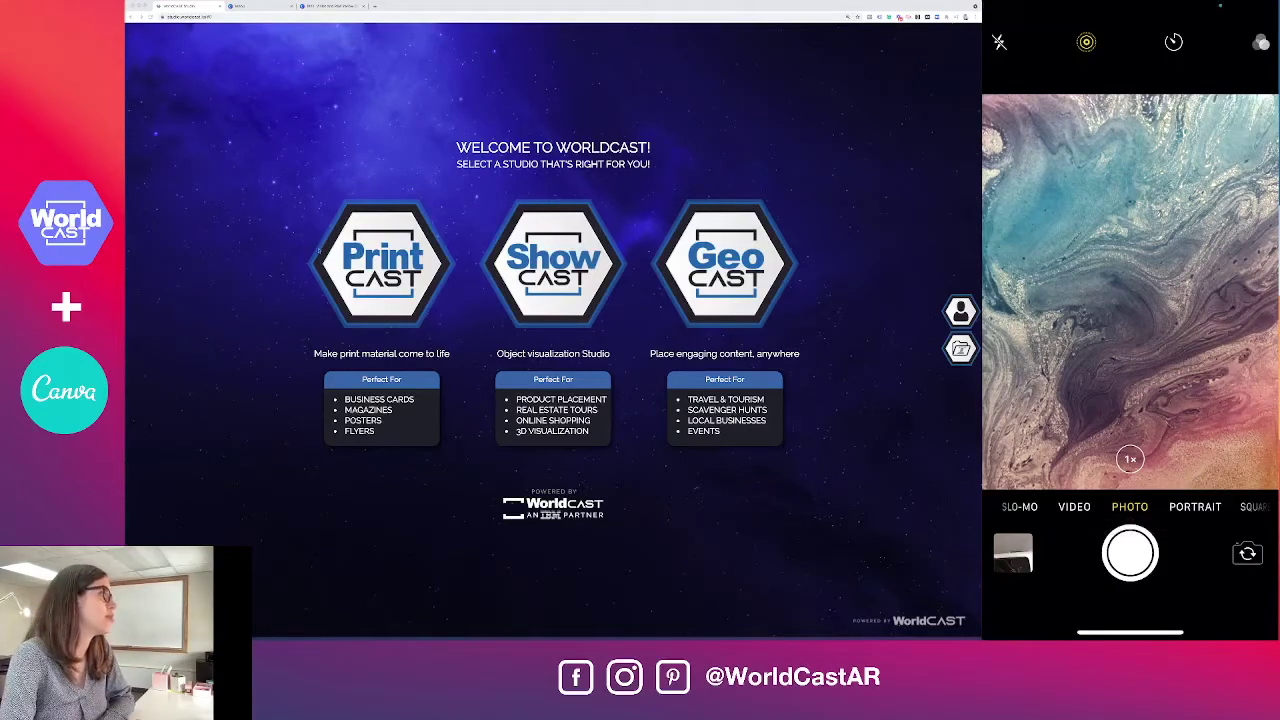
Step: Start a new PrintCAST cast from the WorldCast Studio welcome screen
left_click(380, 256)
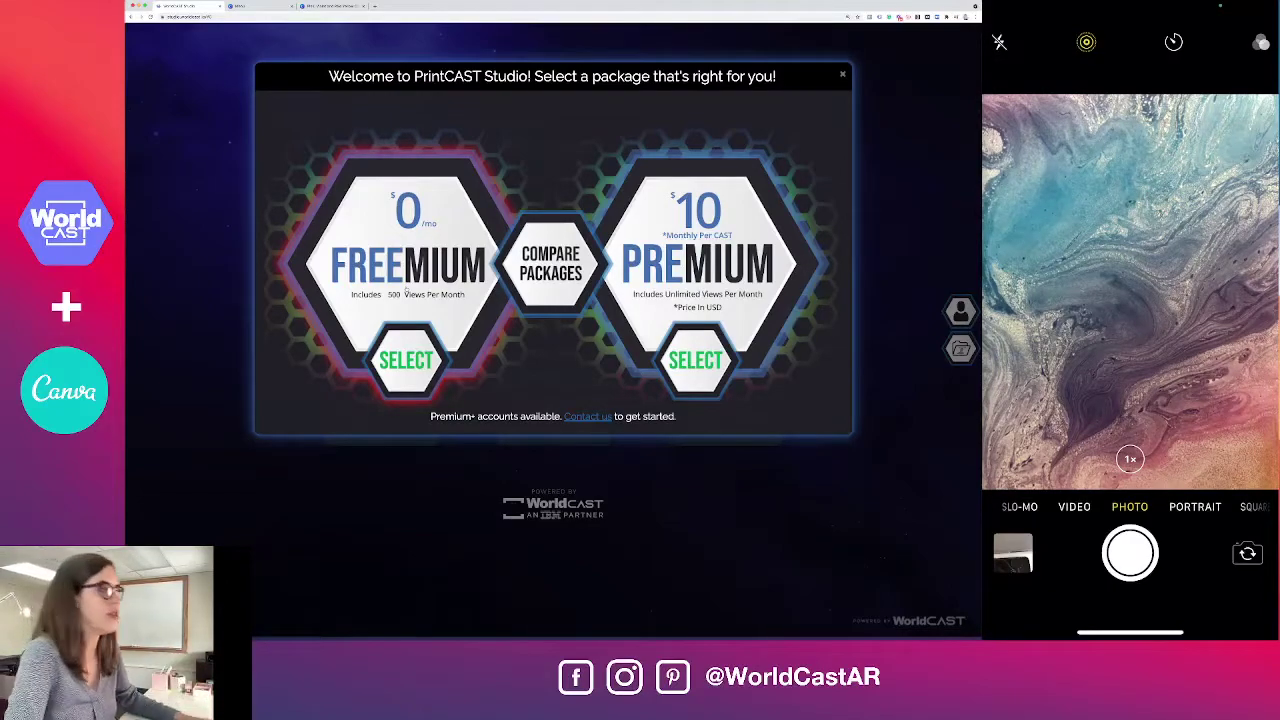
Step: Title the cast 'Bakery menu' and start a Flyer (8.5 x 11 in) Canva design
left_click(405, 258)
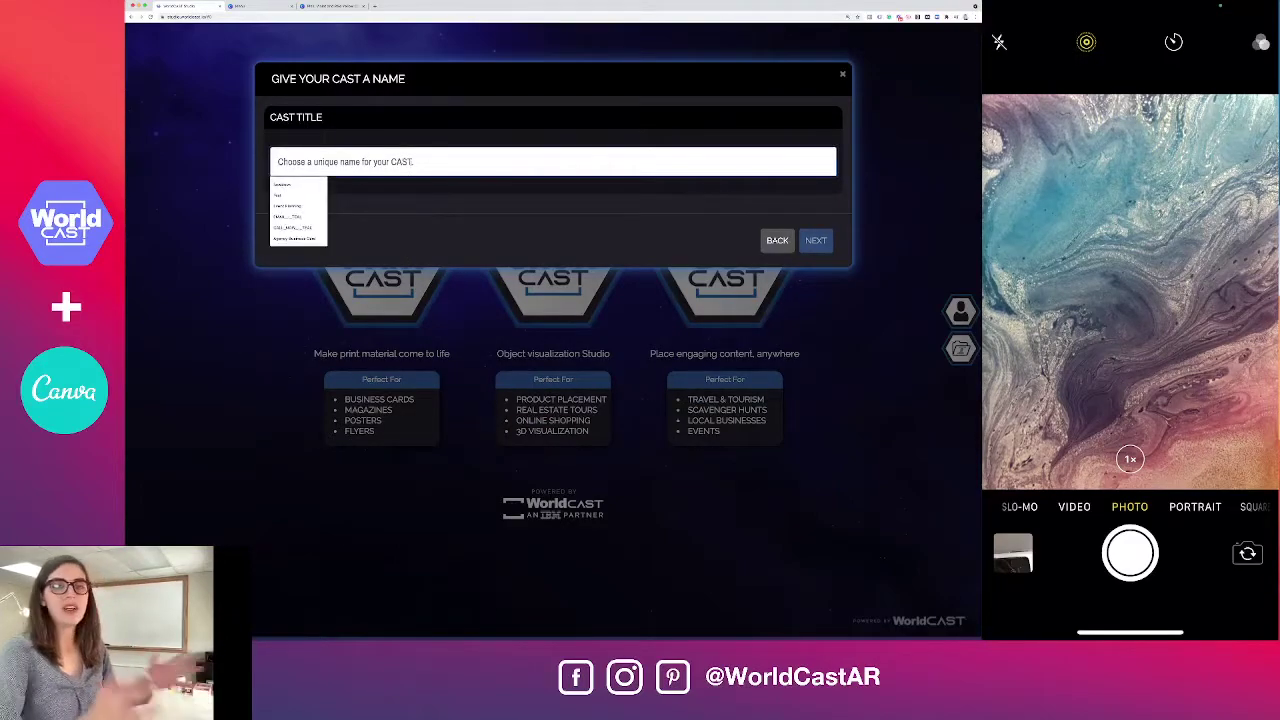
type("Bakery menu")
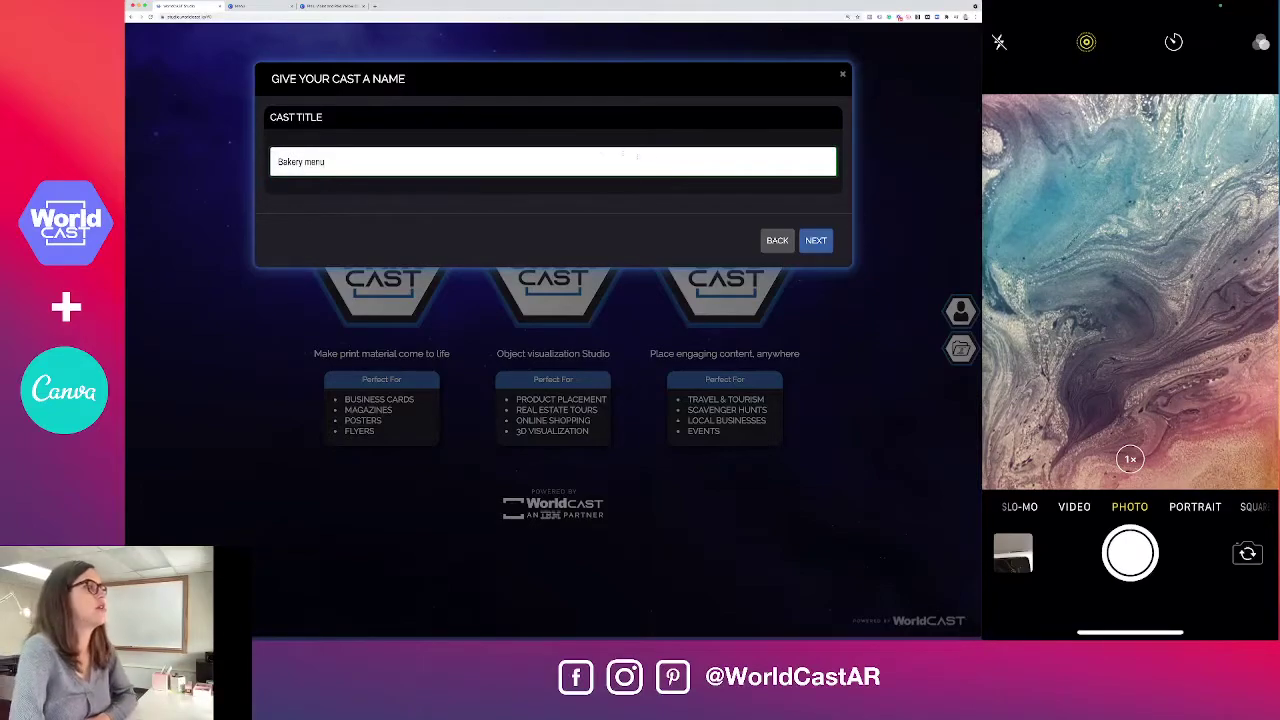
left_click(822, 241)
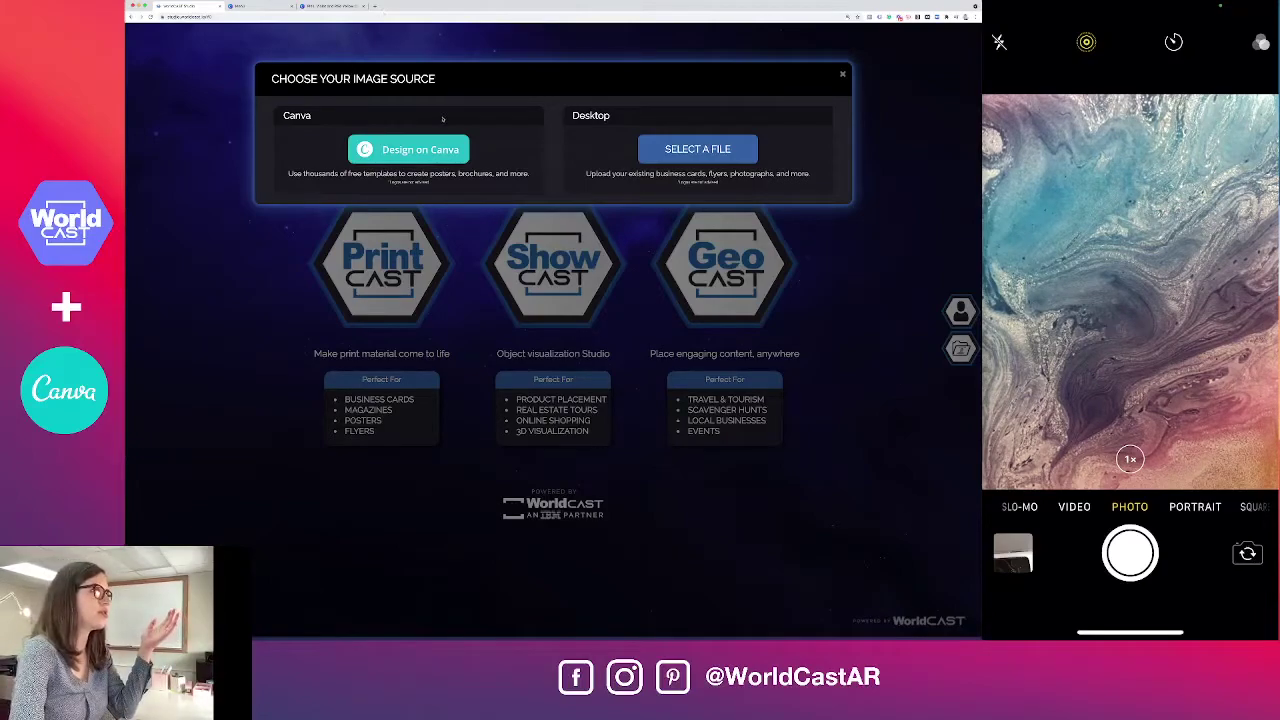
left_click(415, 150)
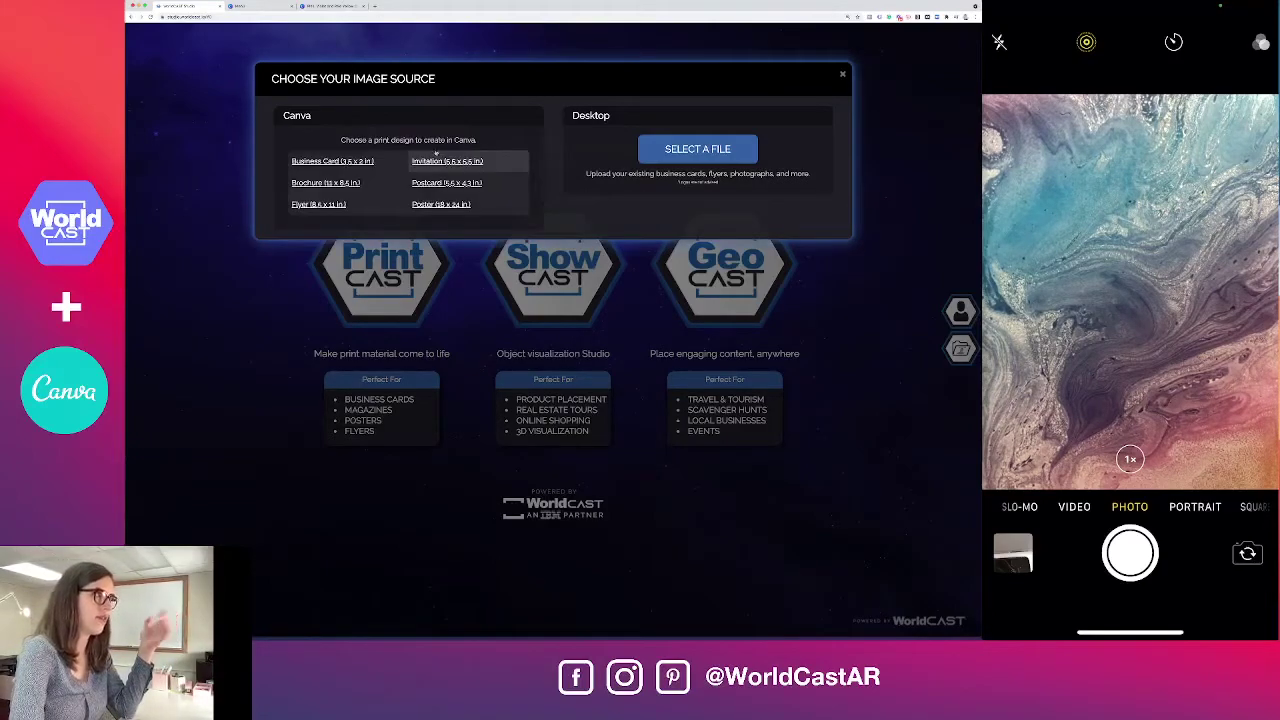
left_click(340, 204)
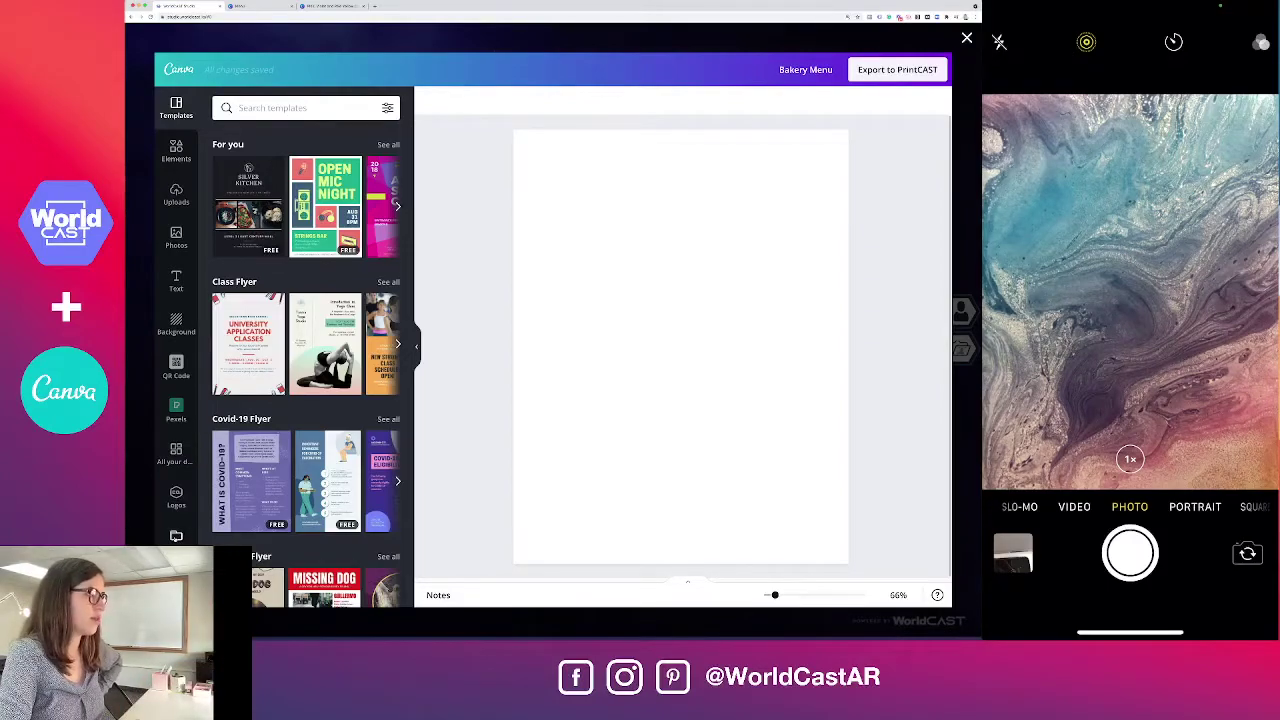
Step: Fill the flyer with the saved Cupcake Delights design and export it to PrintCAST
left_click(176, 535)
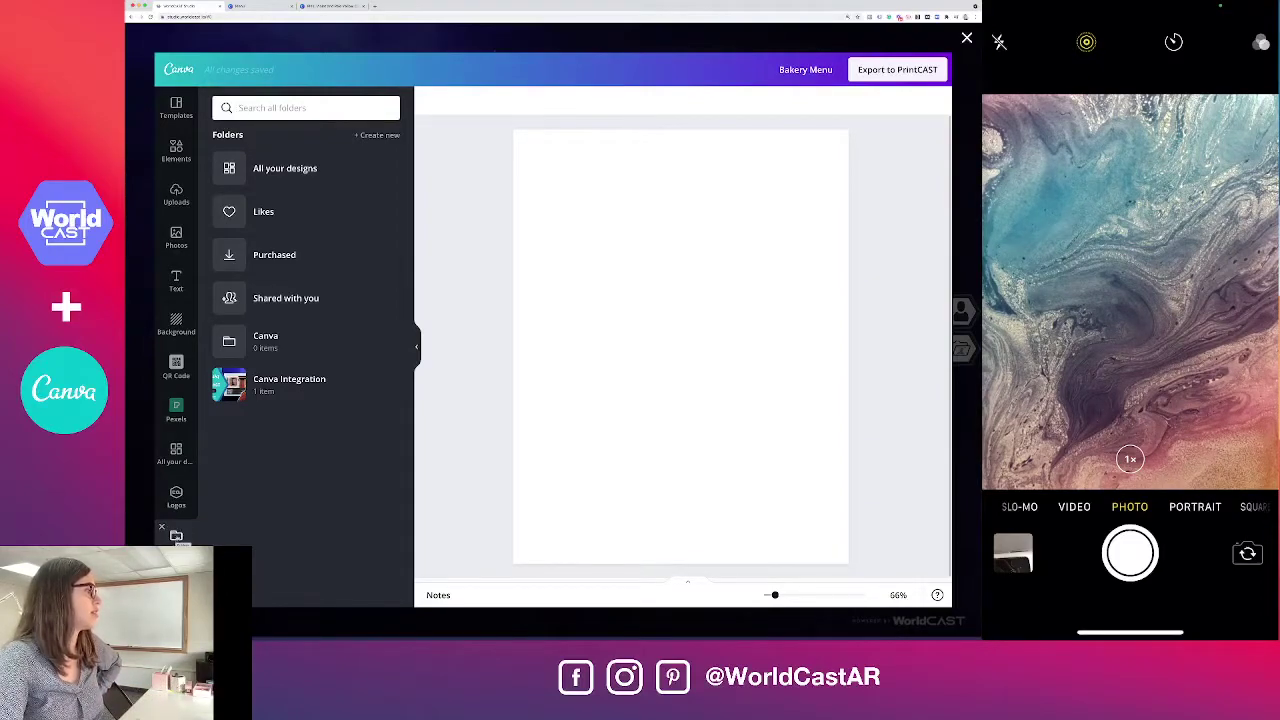
left_click(262, 170)
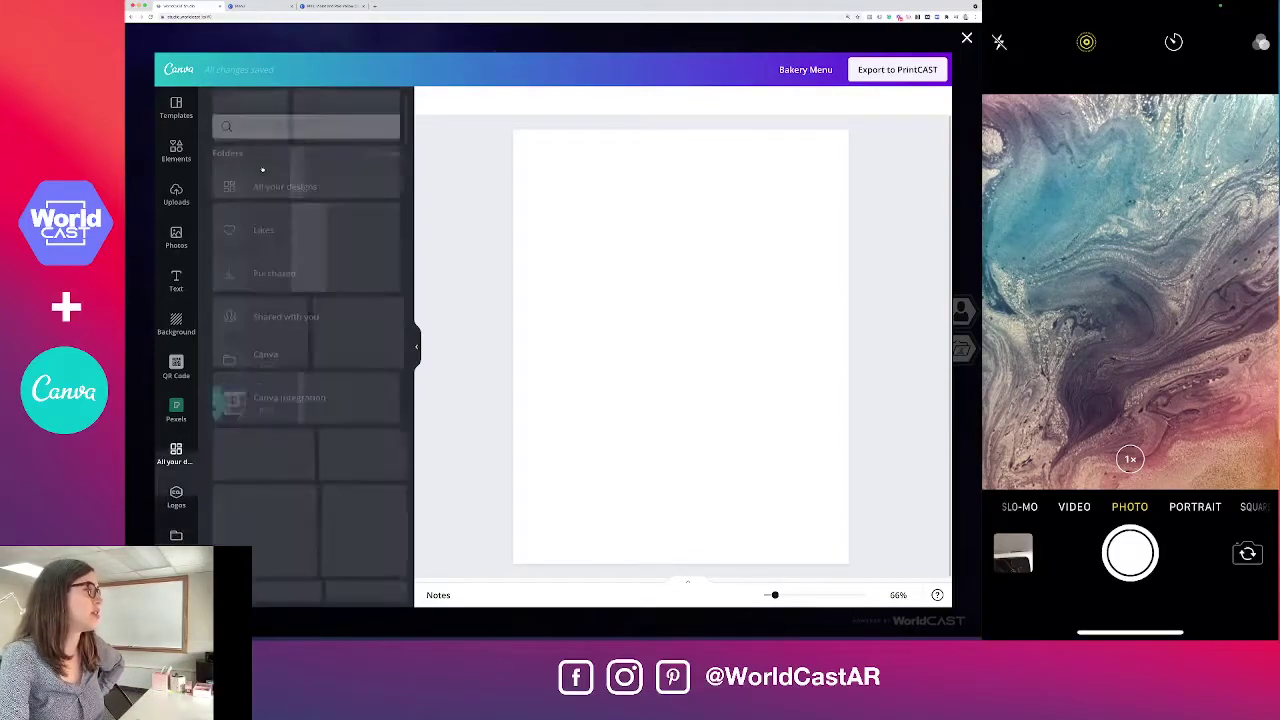
left_click(241, 106)
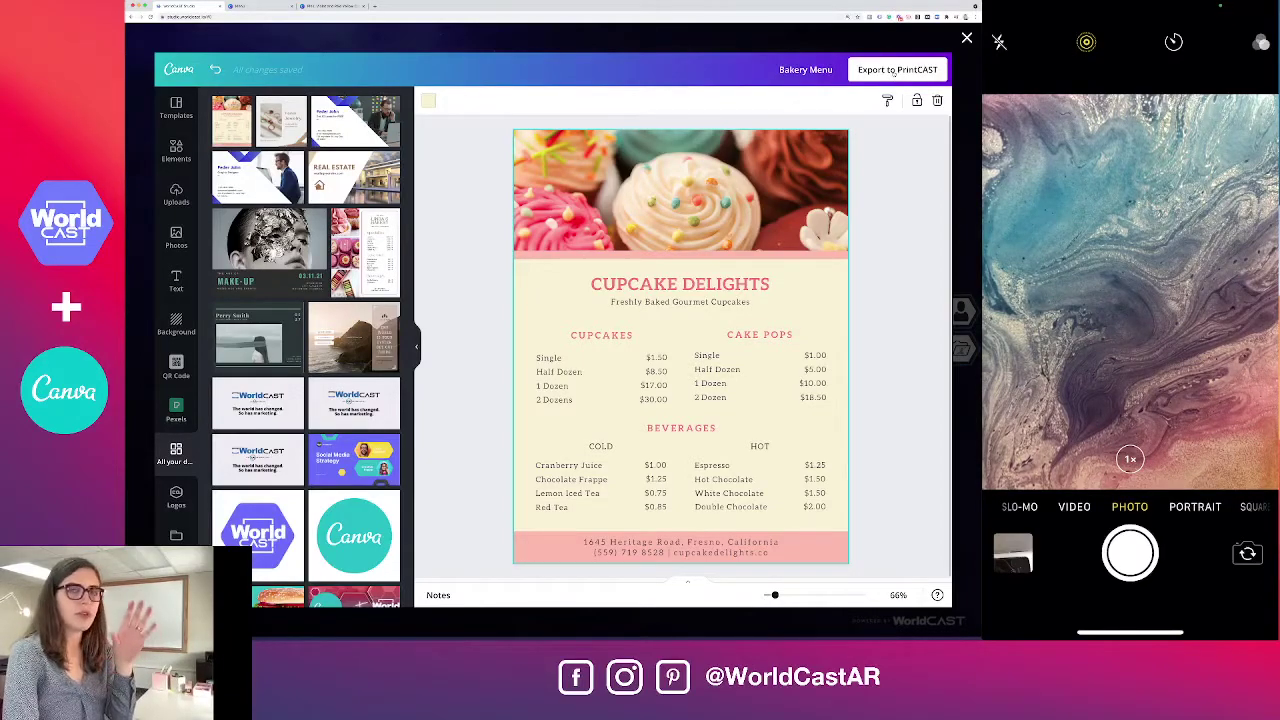
left_click(895, 70)
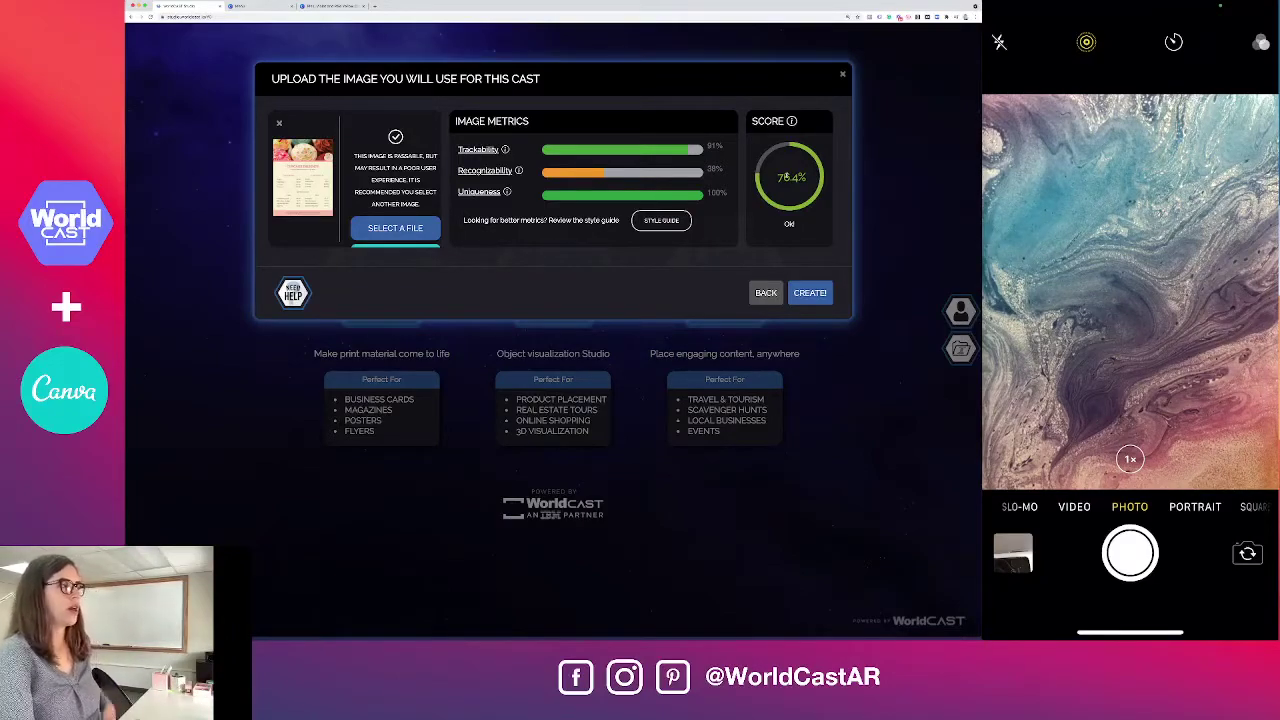
Step: Create the cast from the Cupcake Delights image scoring 76.4%
left_click(807, 294)
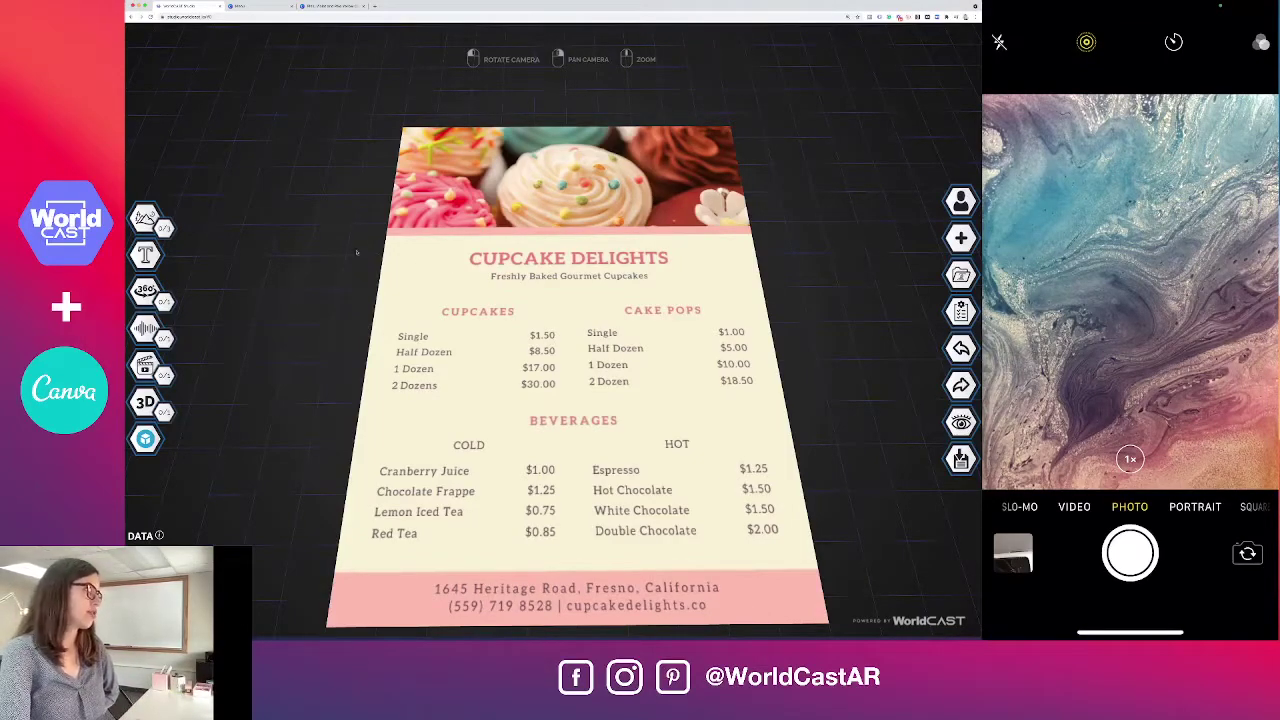
Step: Add a new image/button titled 'facebook'
mouse_move(195, 220)
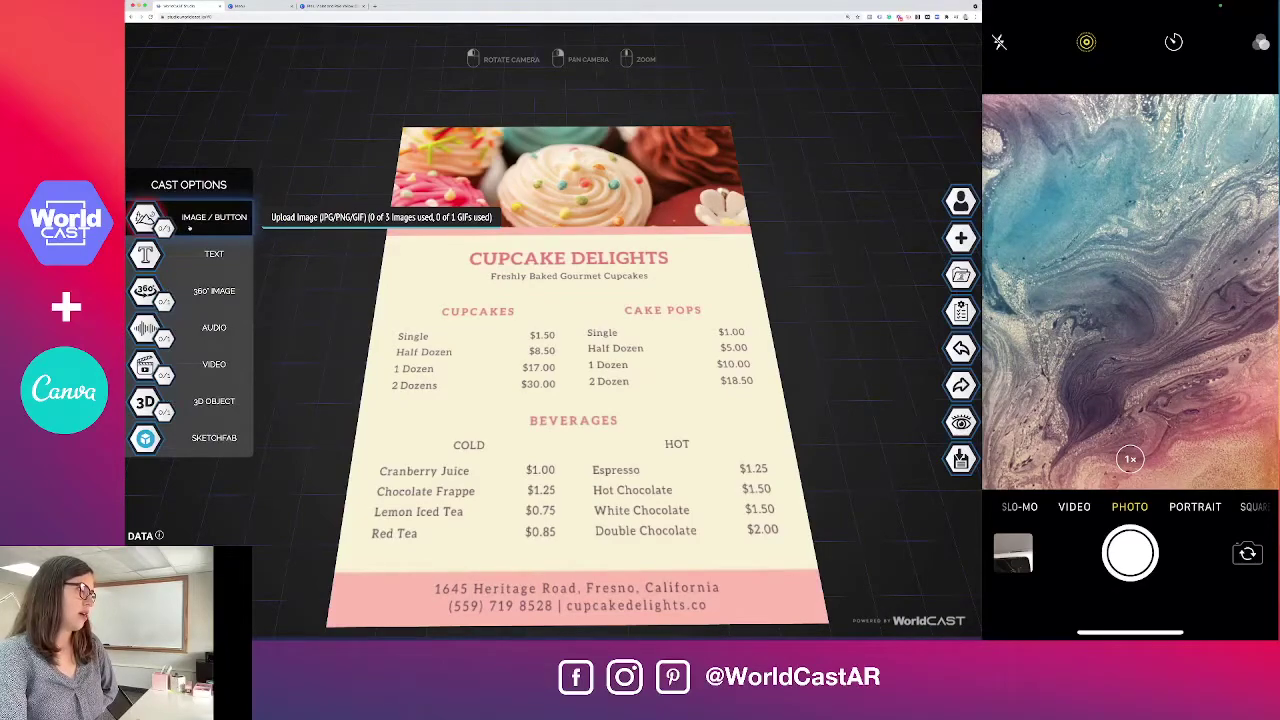
left_click(190, 226)
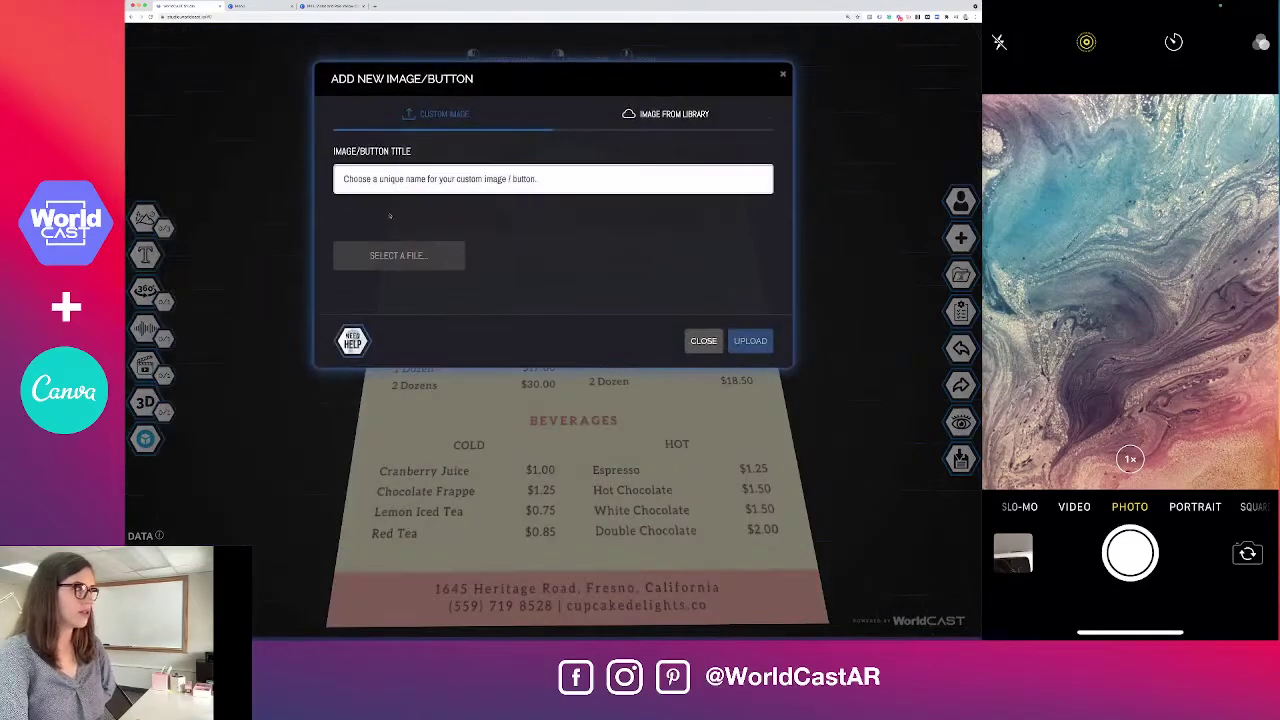
left_click(450, 178)
type("facebook")
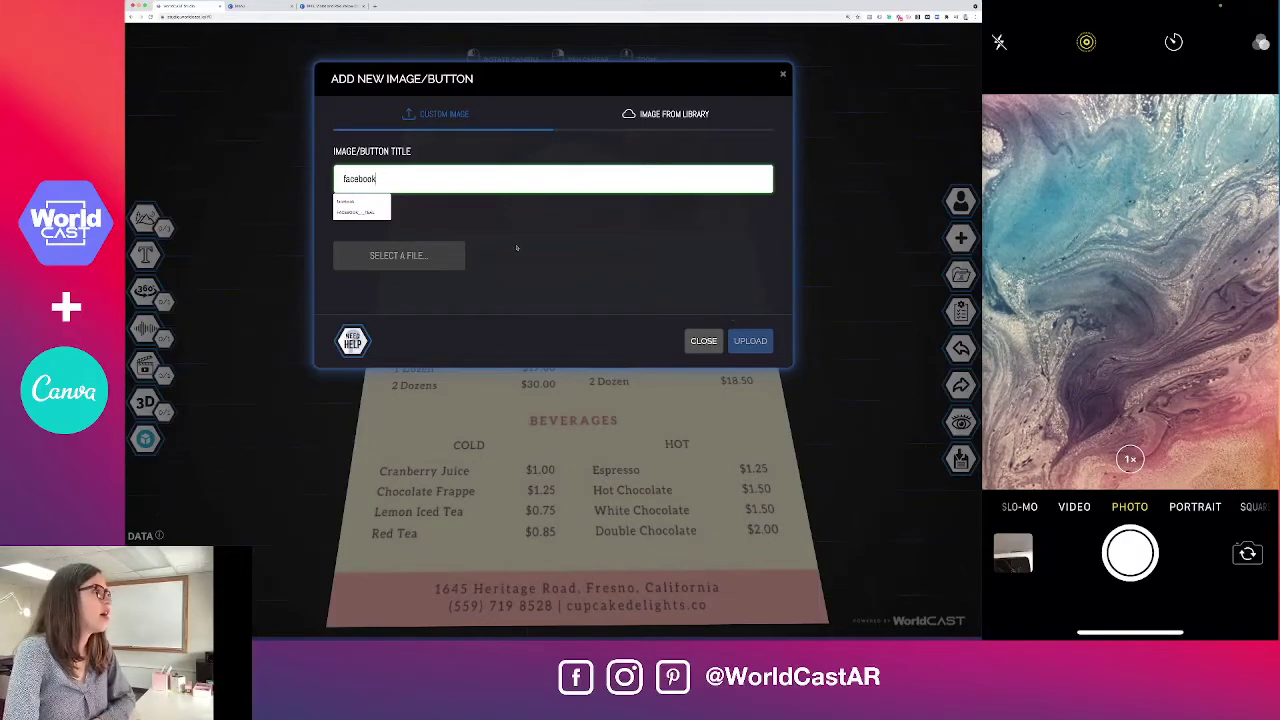
left_click(473, 216)
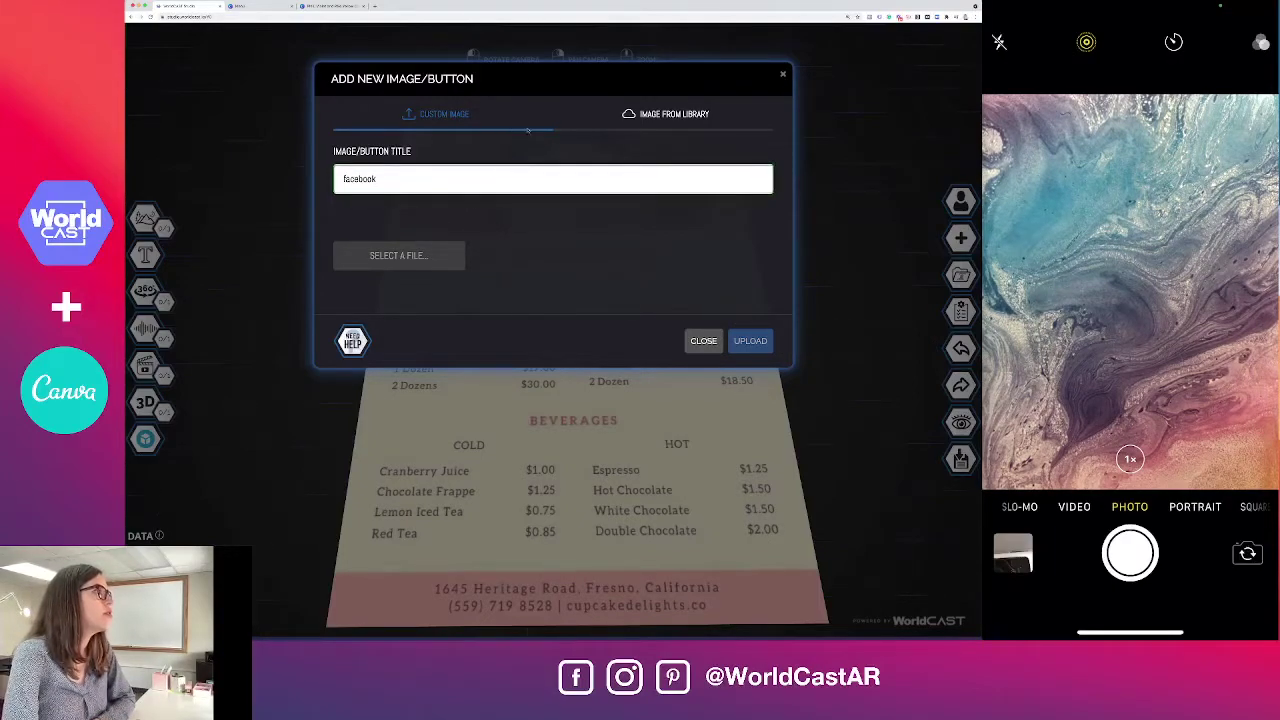
Step: Page through the built-in image library and pick the FACEBOOK_-_PINK icon
left_click(686, 116)
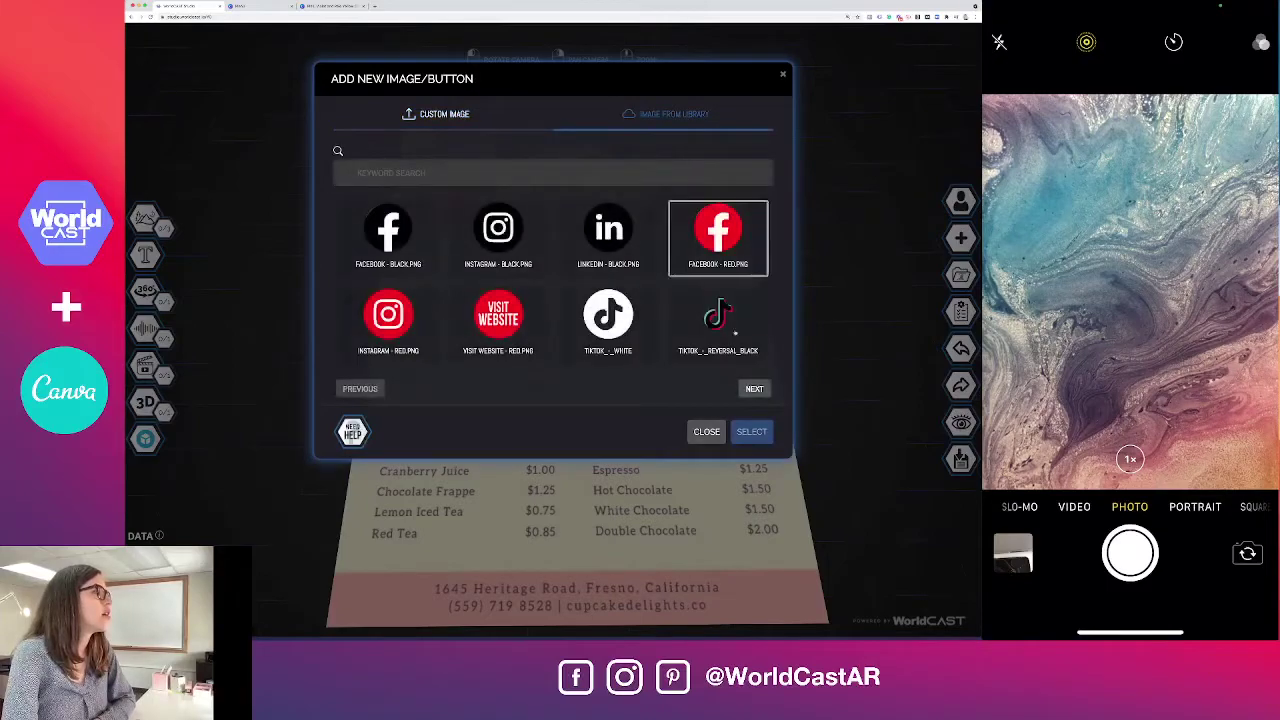
left_click(759, 390)
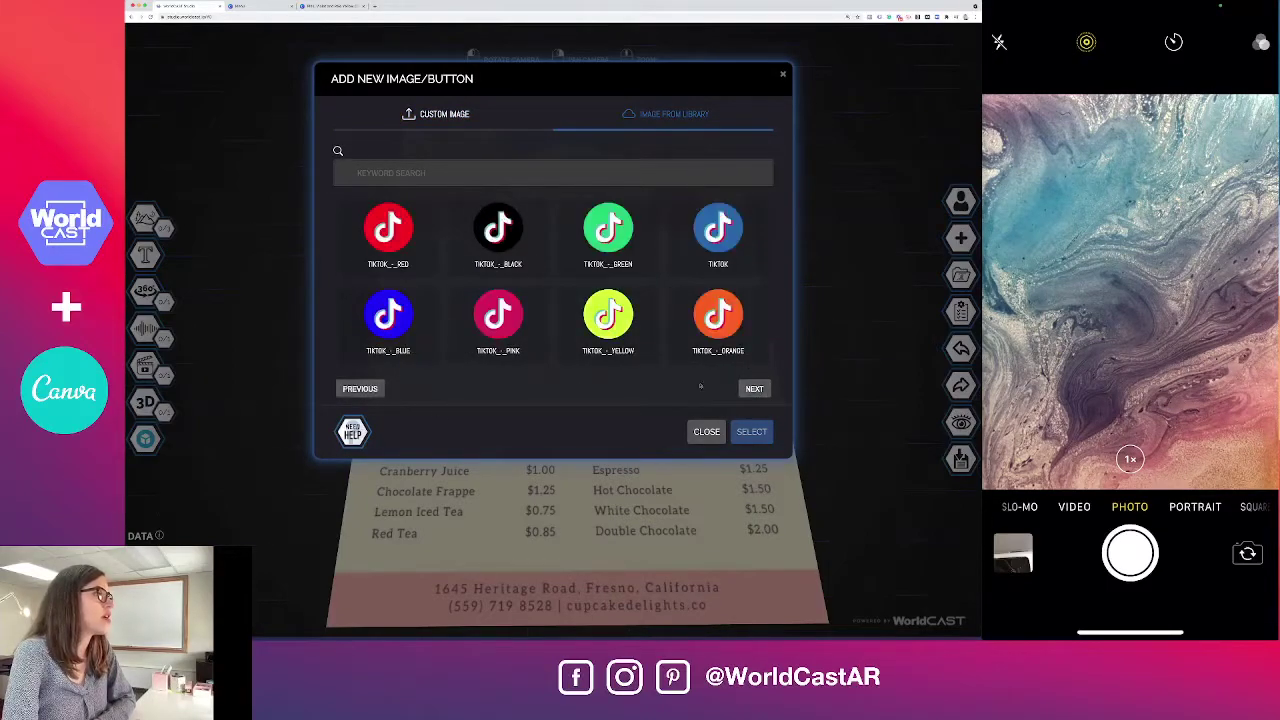
left_click(753, 390)
left_click(753, 390)
left_click(753, 390)
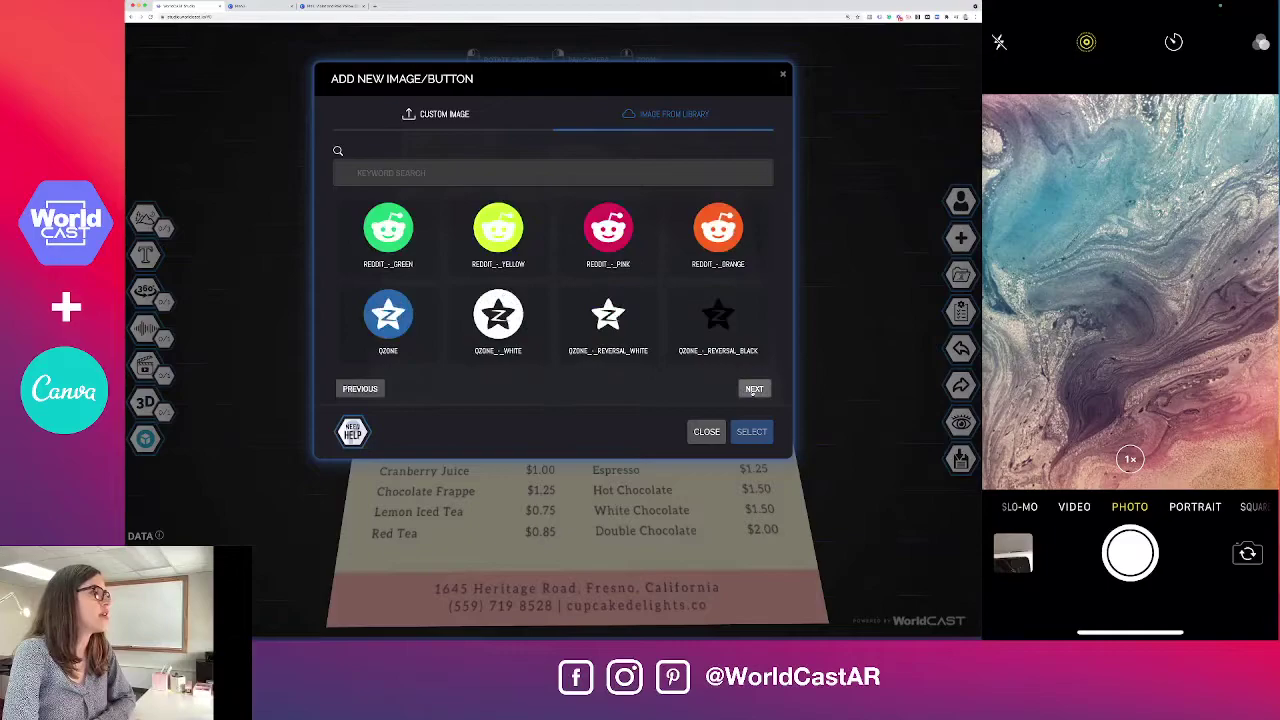
left_click(753, 390)
left_click(753, 390)
left_click(753, 390)
left_click(753, 390)
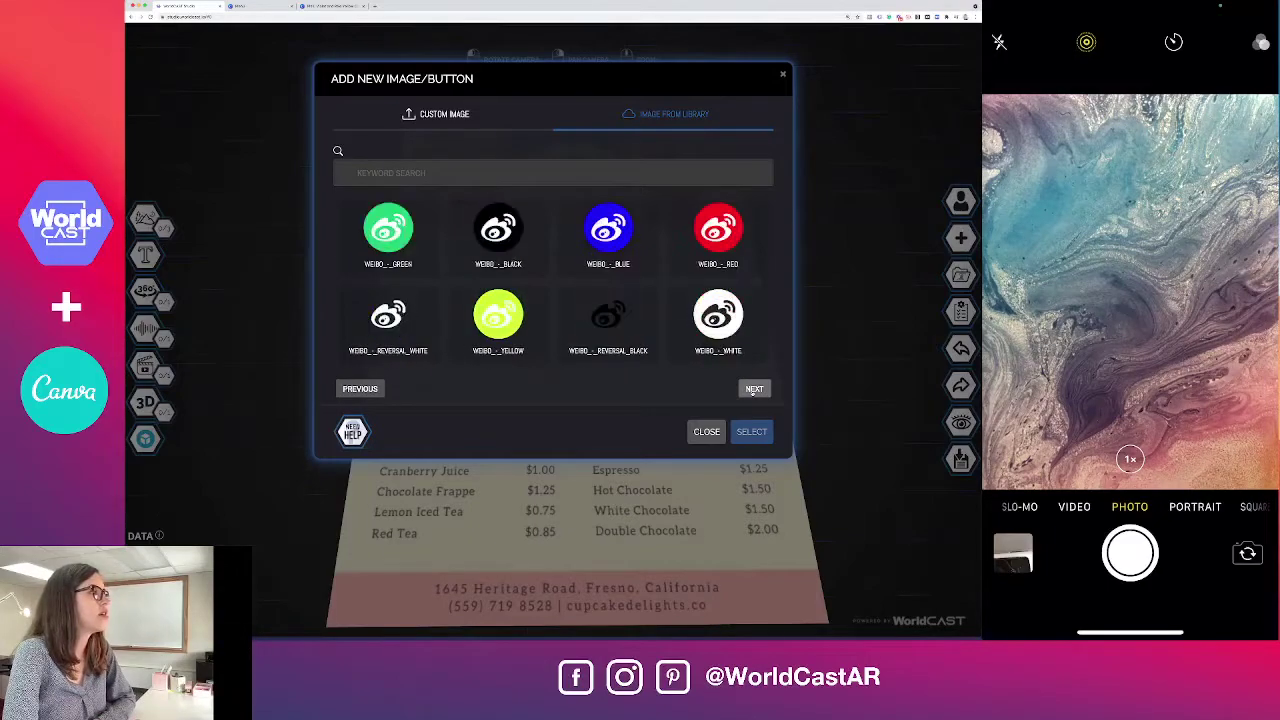
left_click(753, 390)
left_click(753, 390)
left_click(753, 390)
left_click(753, 390)
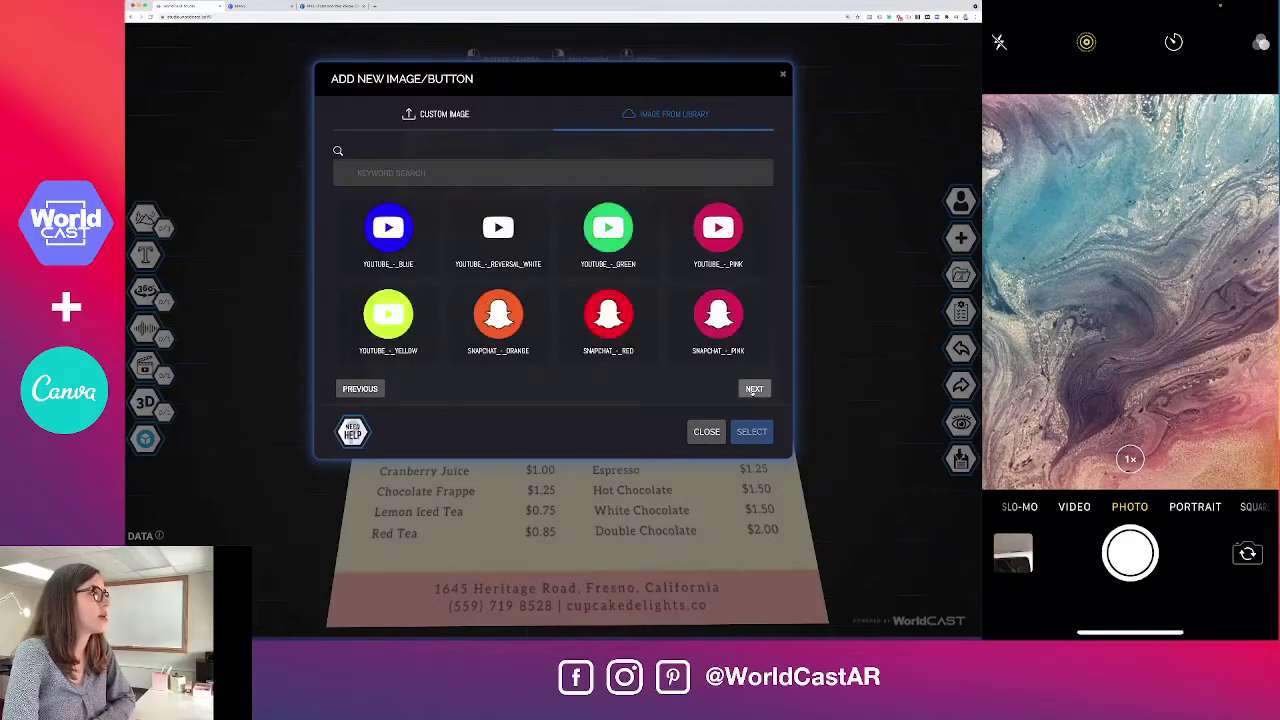
left_click(753, 390)
left_click(753, 390)
left_click(753, 390)
left_click(753, 390)
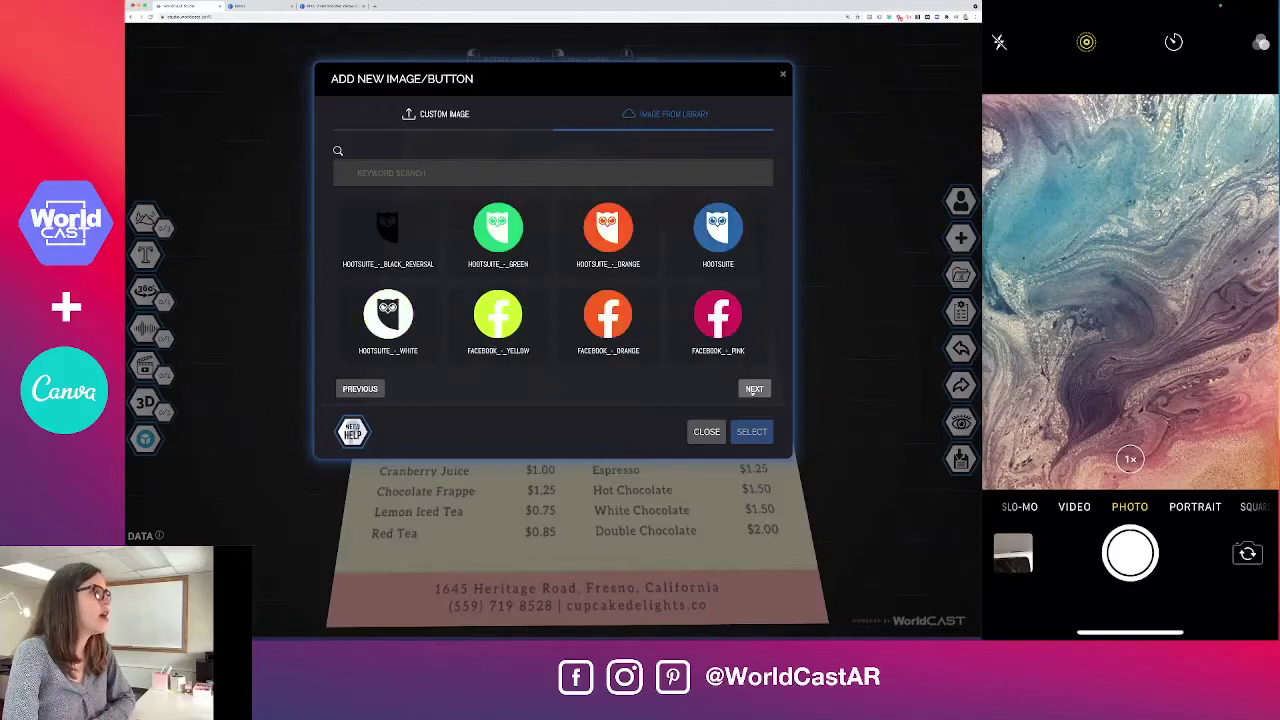
left_click(753, 390)
left_click(753, 390)
left_click(753, 390)
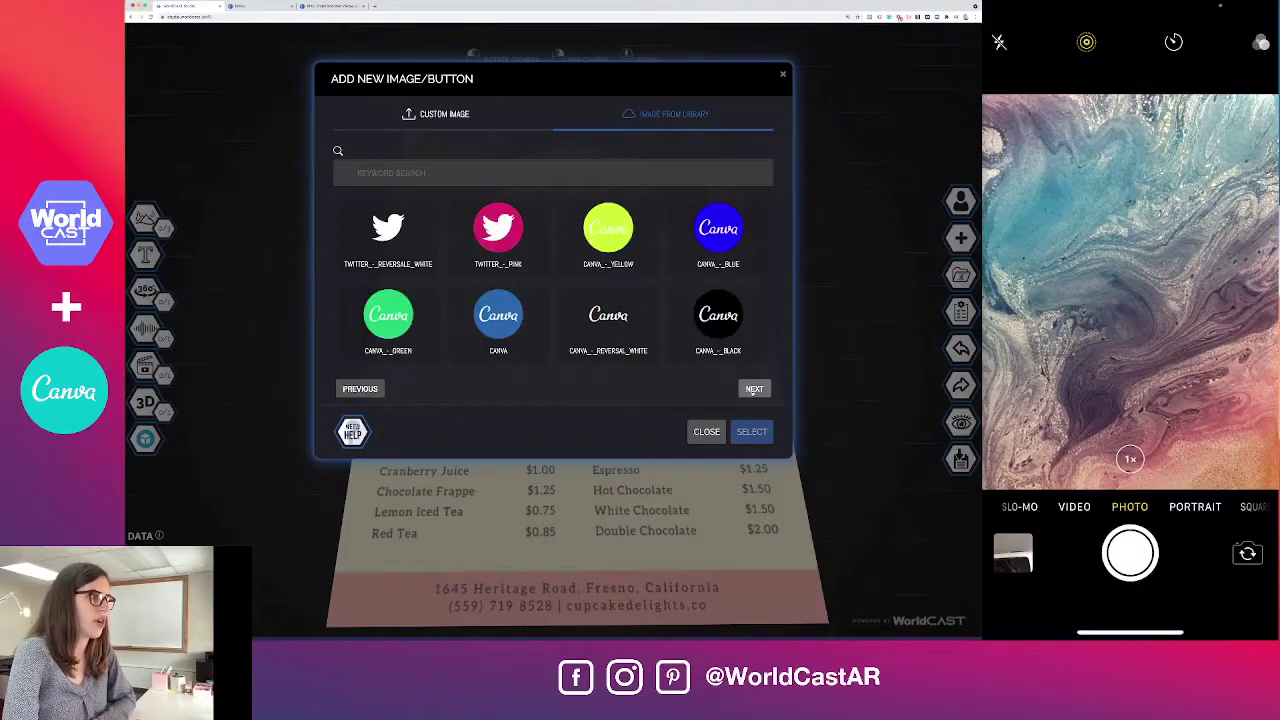
left_click(753, 390)
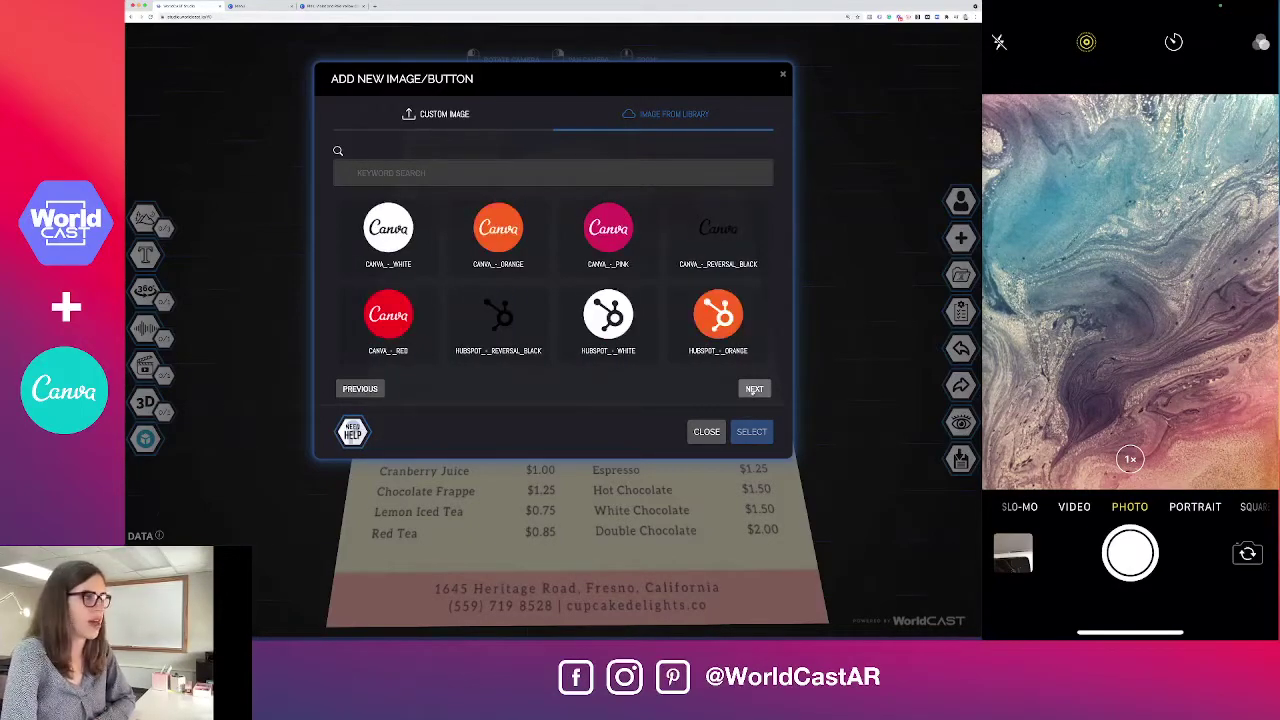
left_click(753, 390)
left_click(753, 390)
left_click(753, 390)
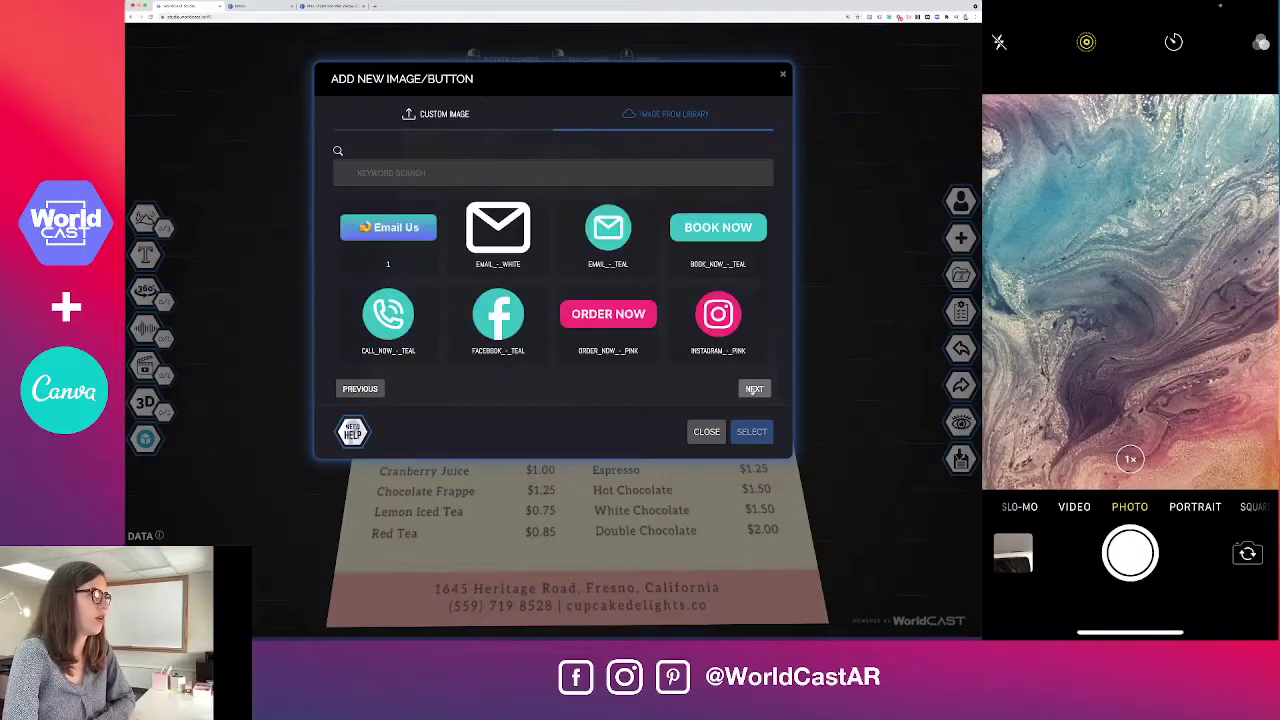
left_click(753, 390)
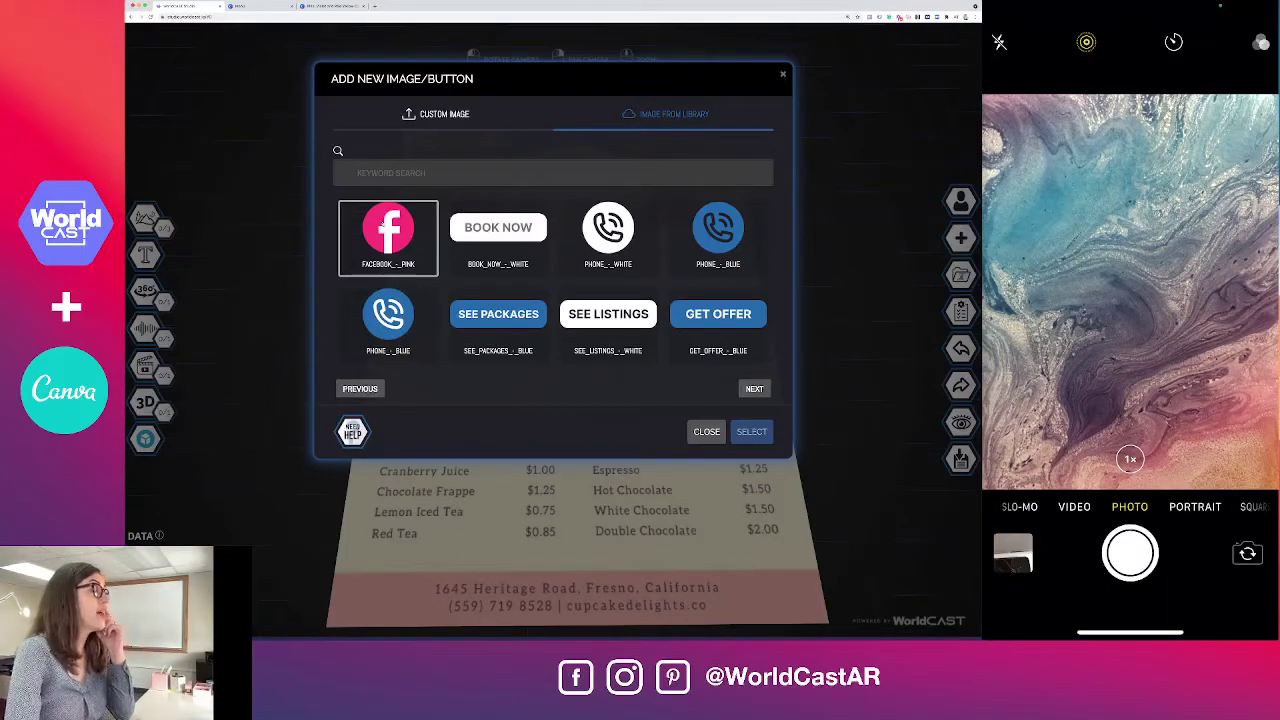
left_click(388, 235)
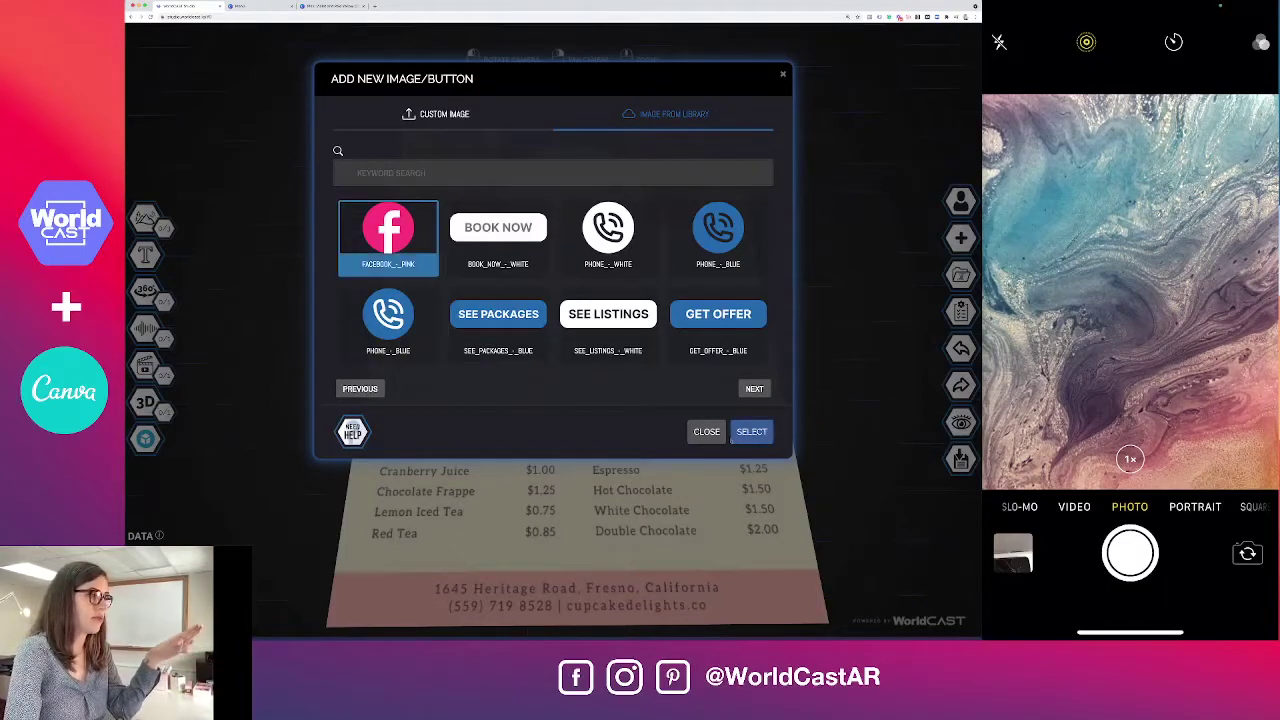
Step: Place the Facebook icon on the menu and move it up onto the menu surface
left_click(752, 432)
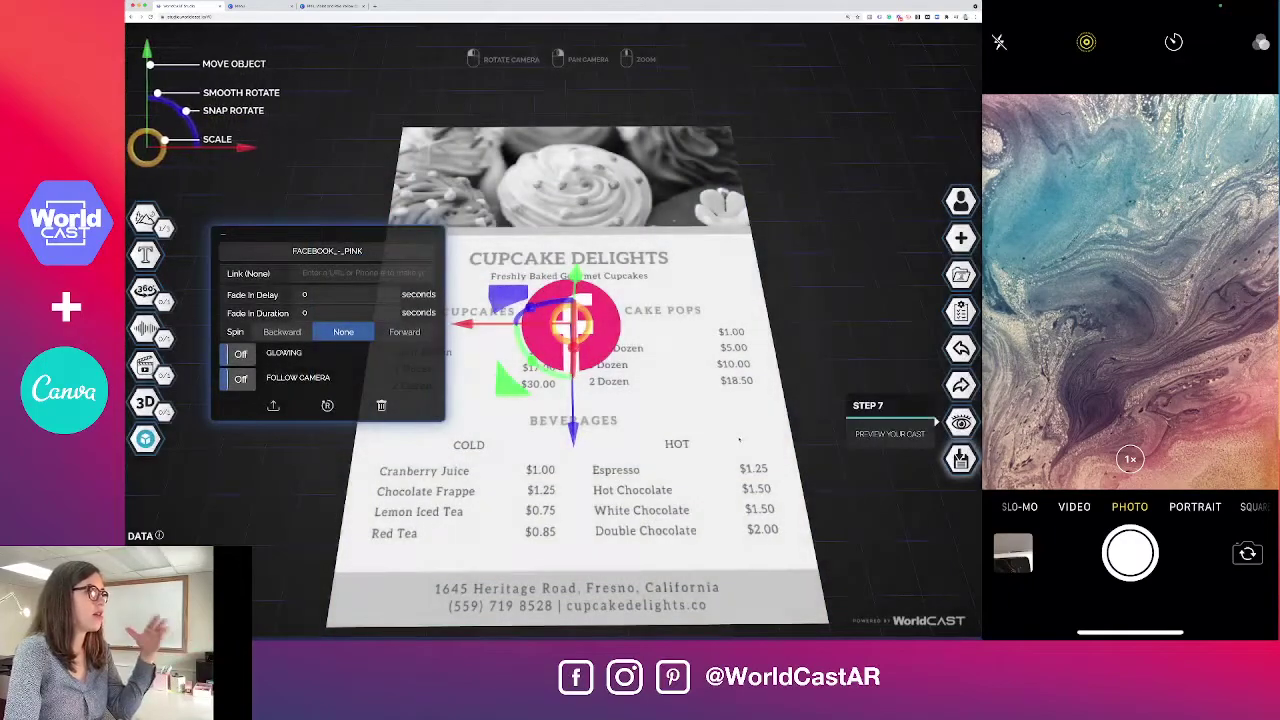
left_click_drag(727, 436, 680, 417)
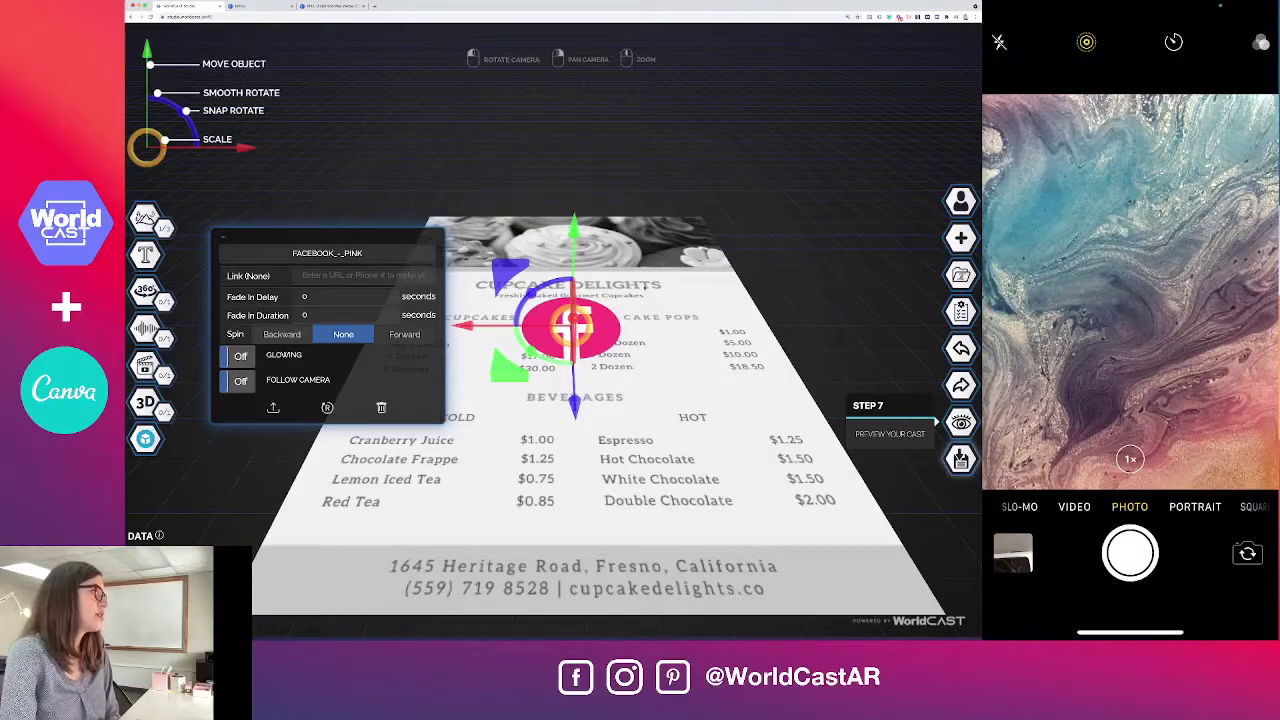
left_click_drag(576, 224, 578, 192)
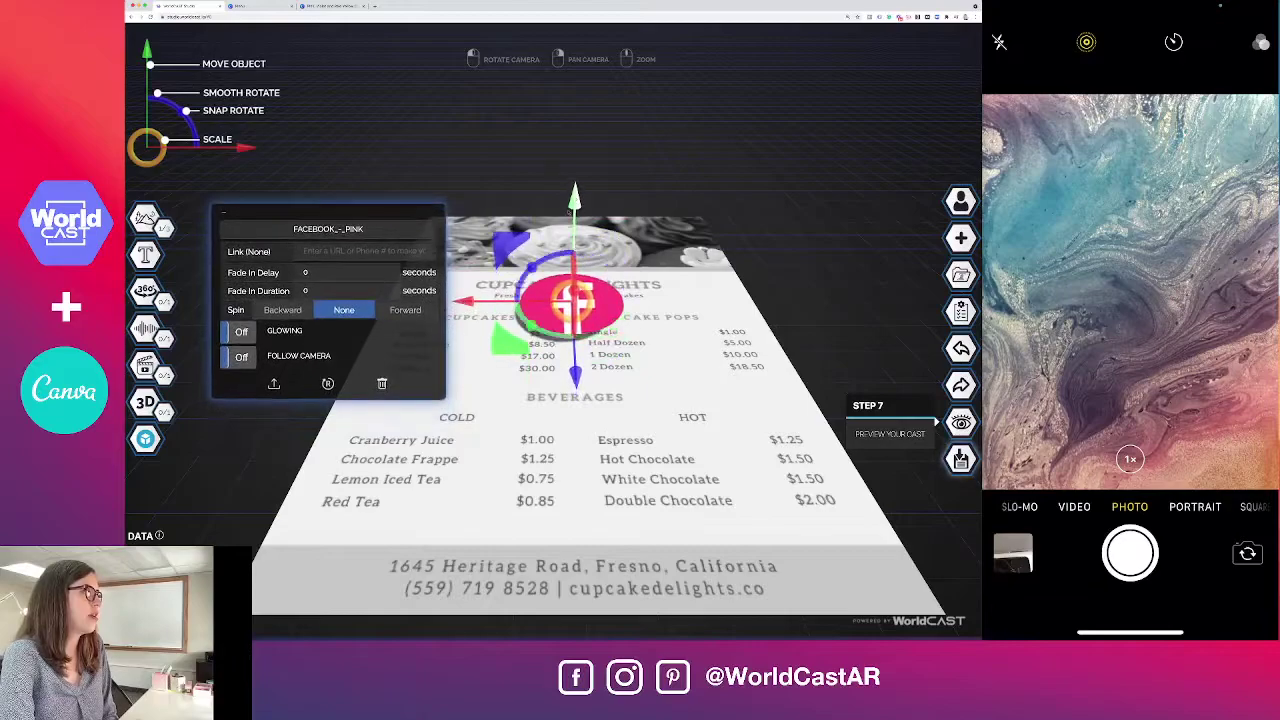
mouse_move(458, 300)
left_mouse_down()
mouse_move(760, 300)
mouse_move(468, 300)
left_mouse_up()
left_click_drag(588, 376, 610, 202)
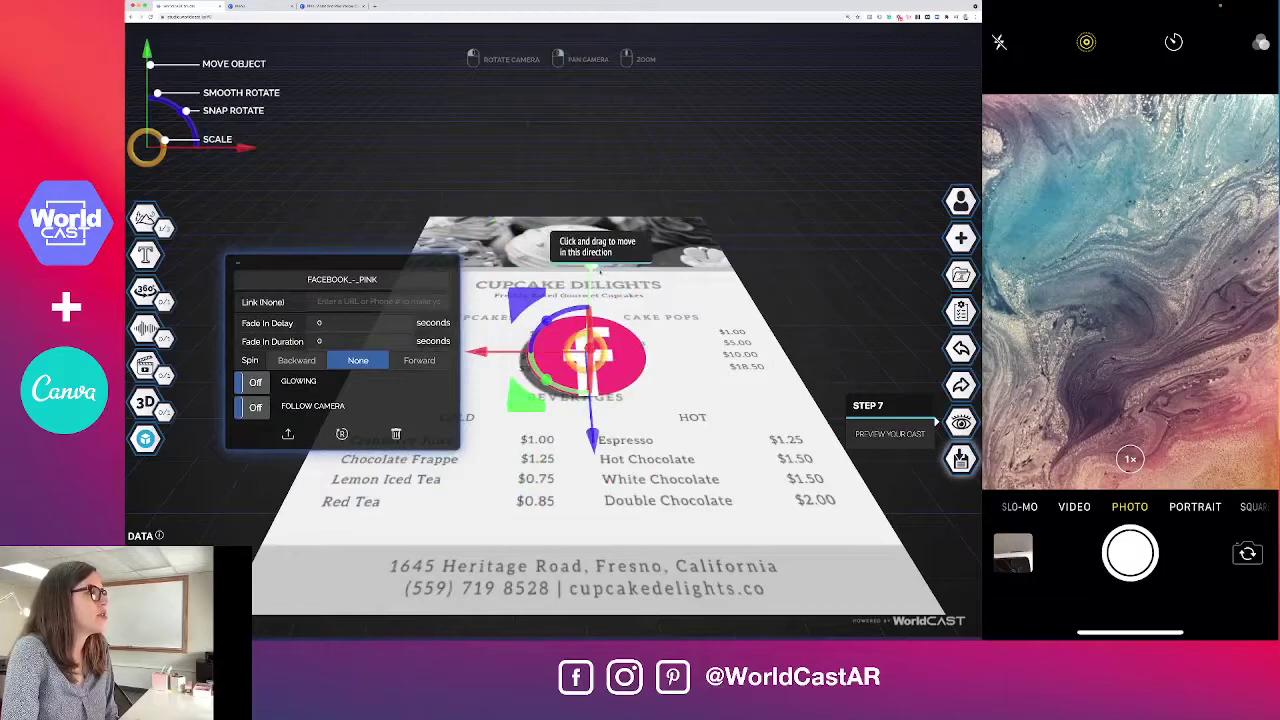
left_click_drag(591, 262, 592, 280)
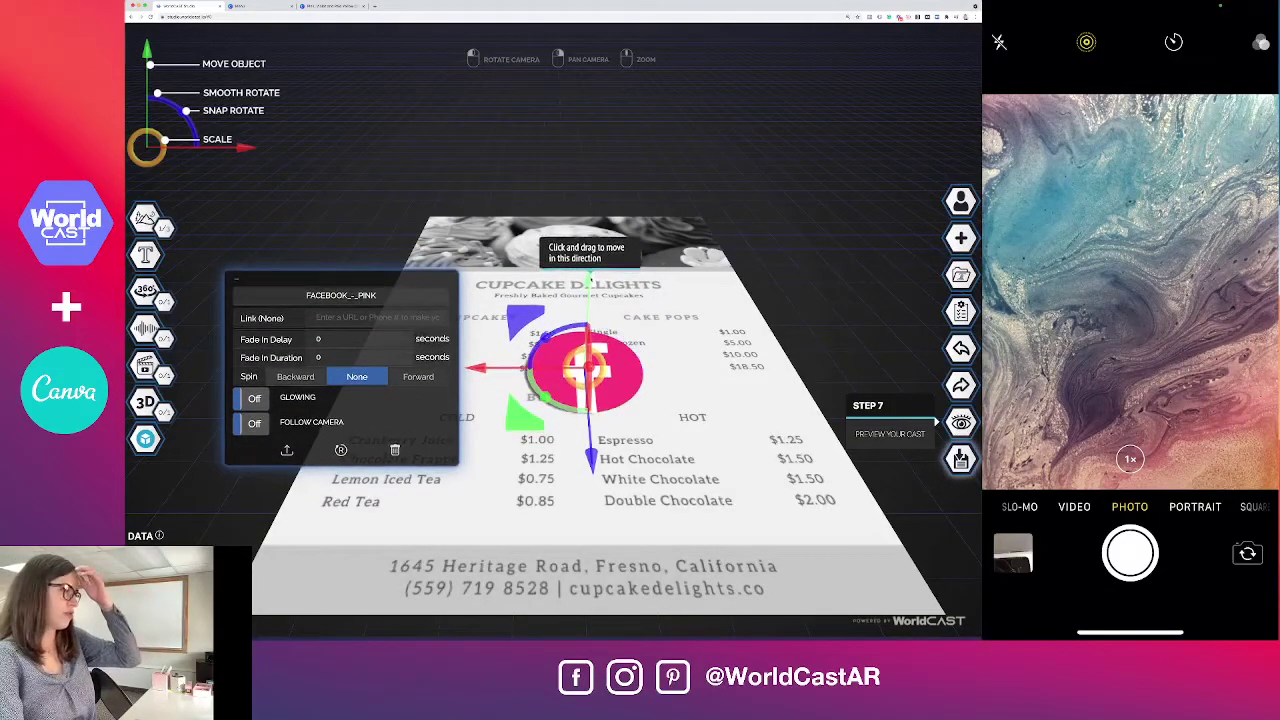
left_click_drag(705, 450, 718, 370)
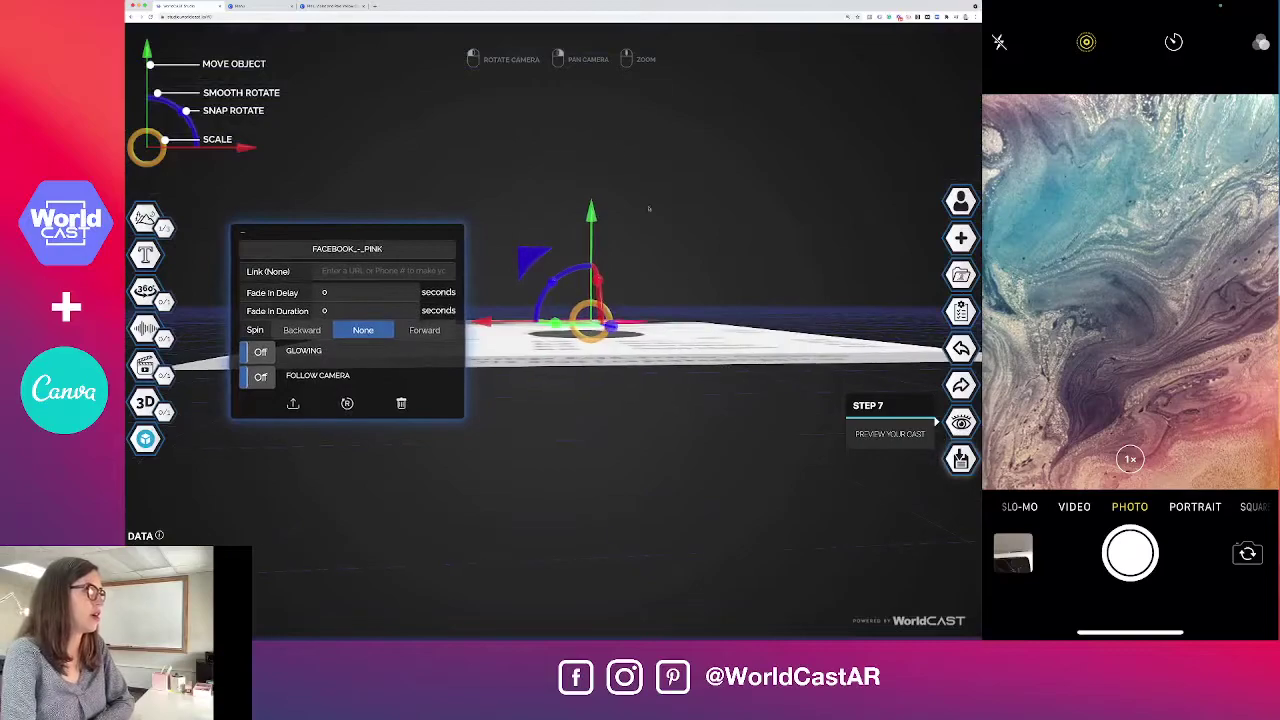
left_click_drag(591, 213, 591, 221)
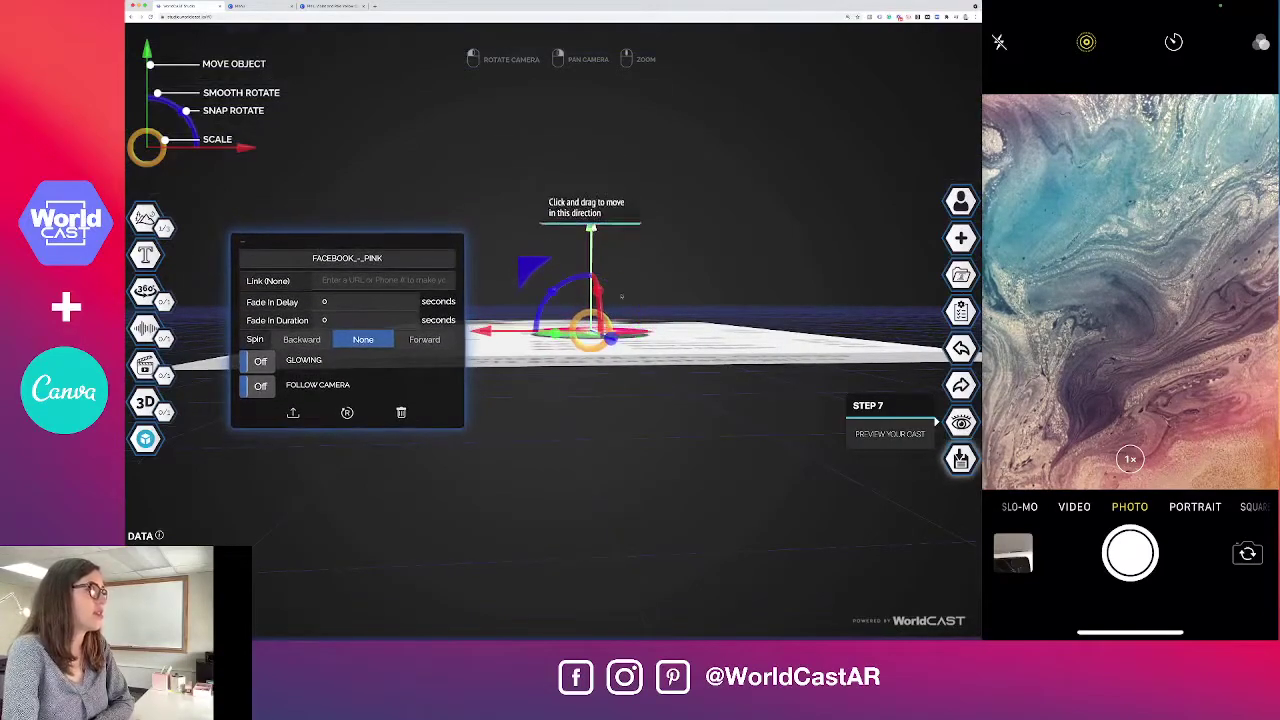
left_click_drag(690, 320, 690, 390)
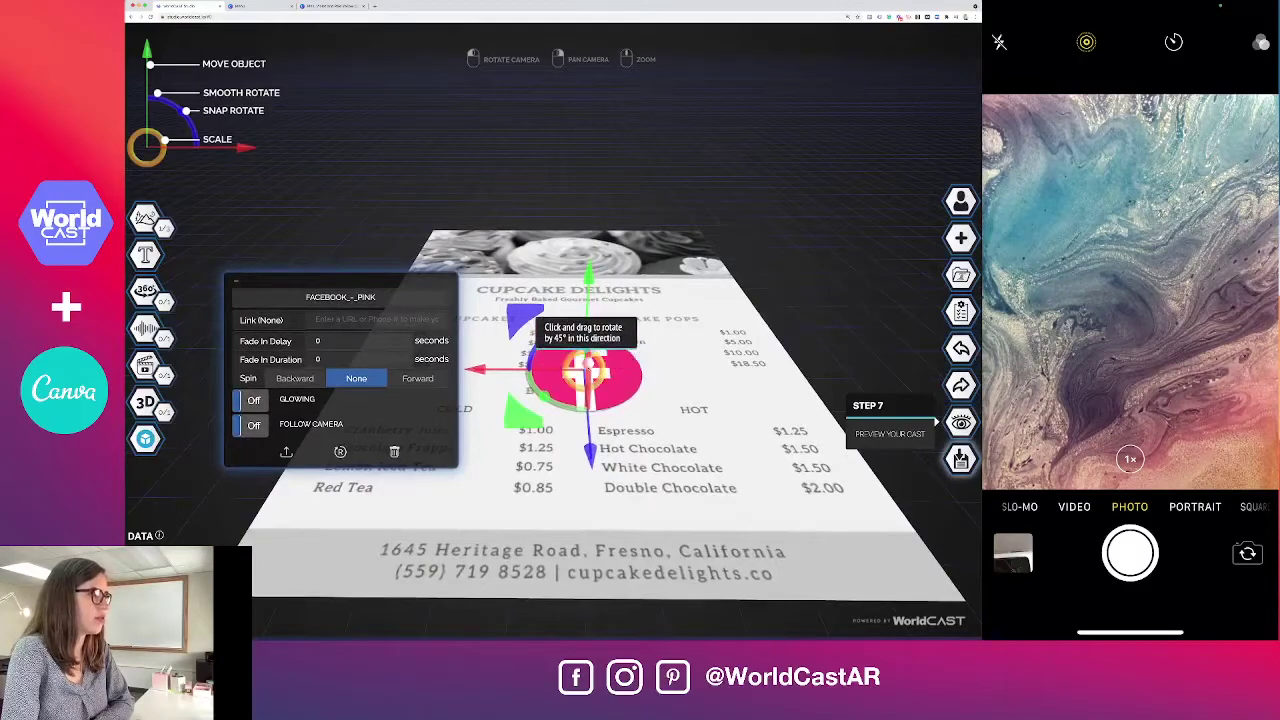
Step: Shrink the Facebook icon and position it left of the Cupcake Delights title
left_click_drag(600, 378, 586, 372)
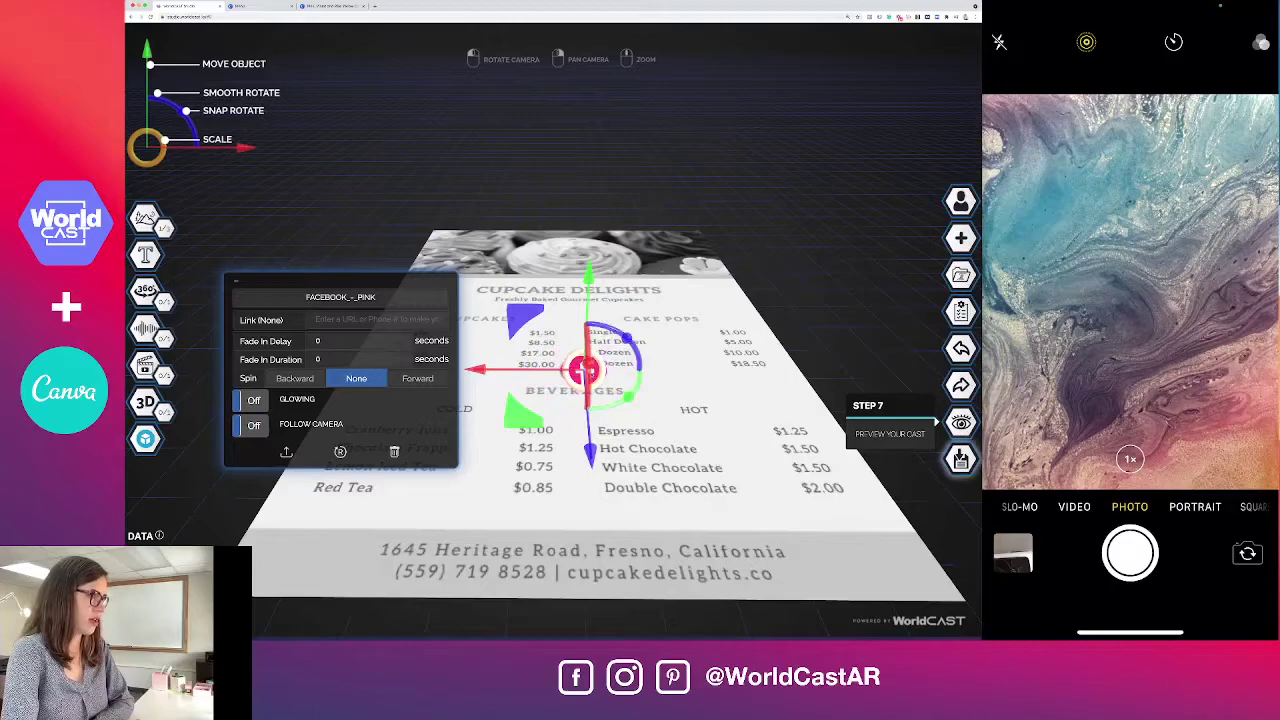
left_click_drag(470, 340, 717, 505)
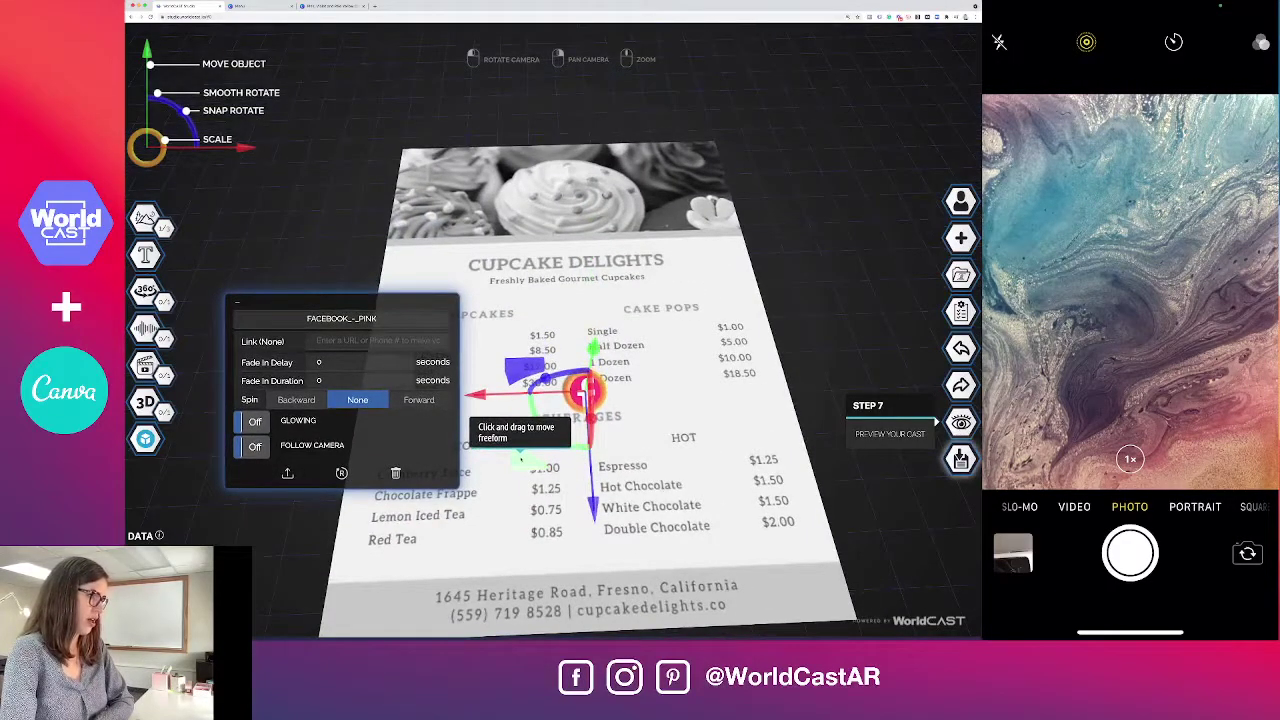
left_click_drag(520, 456, 365, 322)
left_click(365, 322)
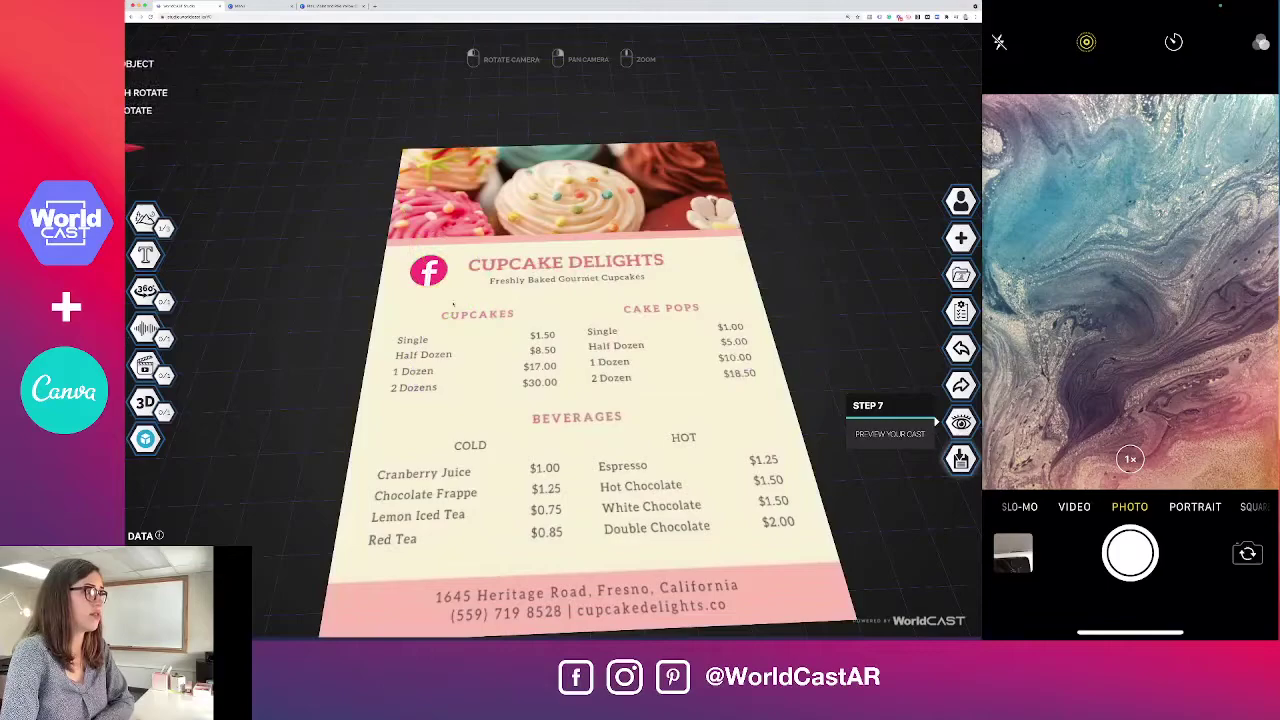
left_click(428, 270)
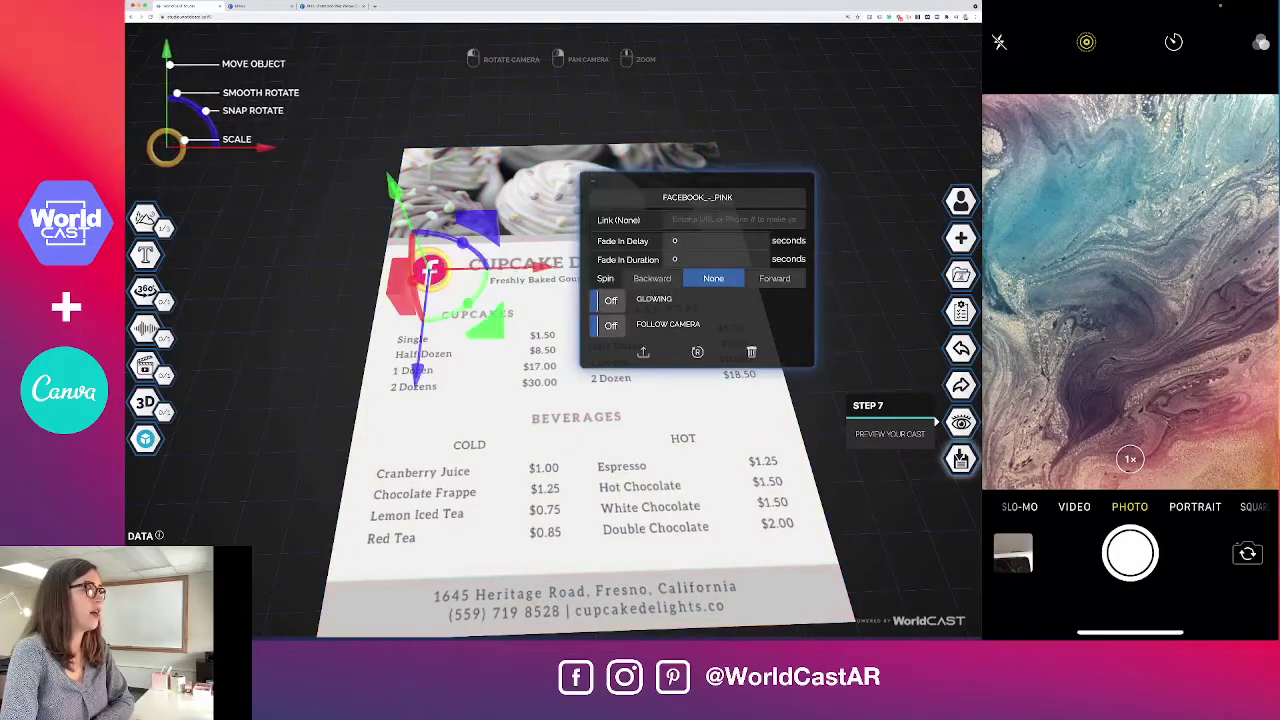
left_click(678, 219)
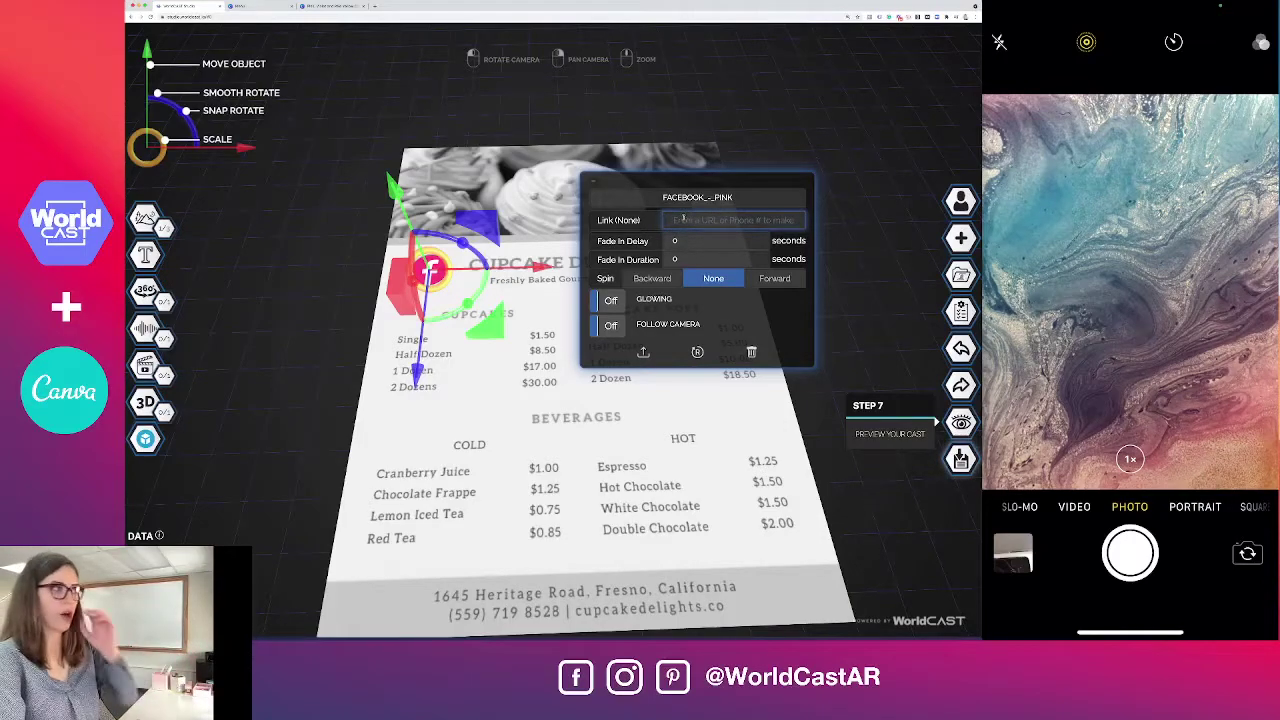
left_click(718, 409)
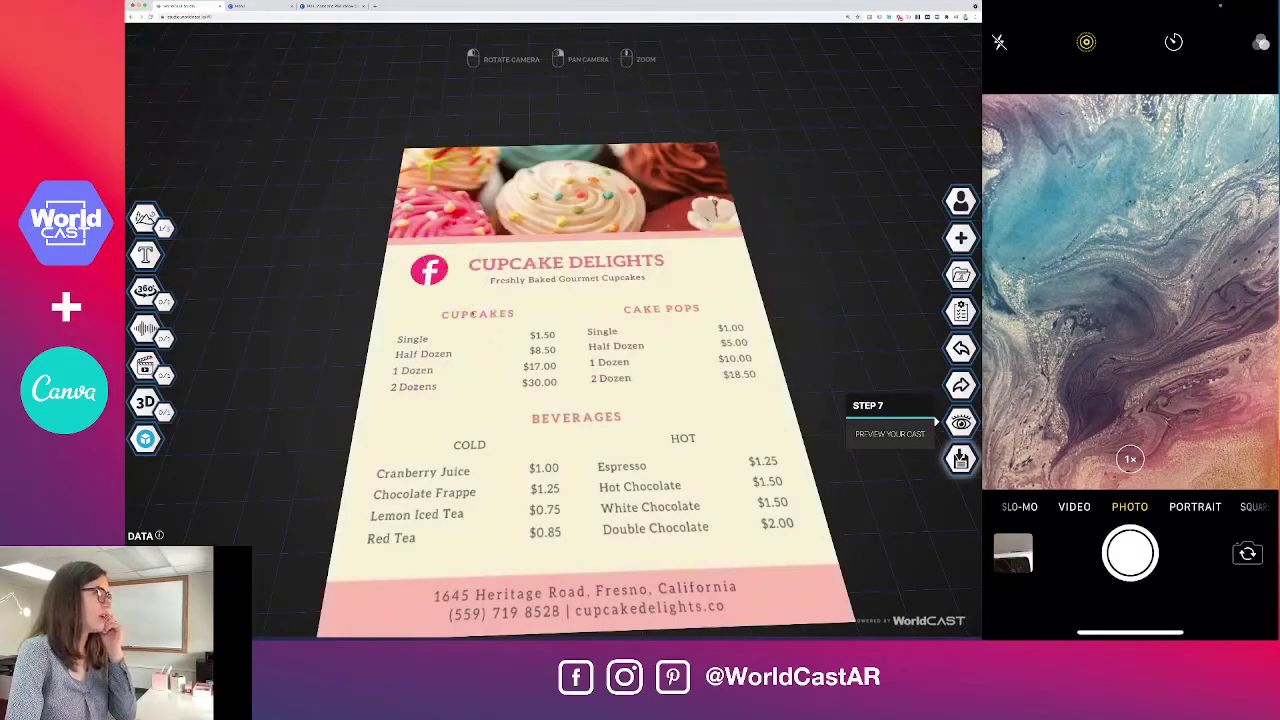
Step: Add the INSTAGRAM_-_PINK icon from the image library to the scene
mouse_move(145, 222)
left_click(200, 214)
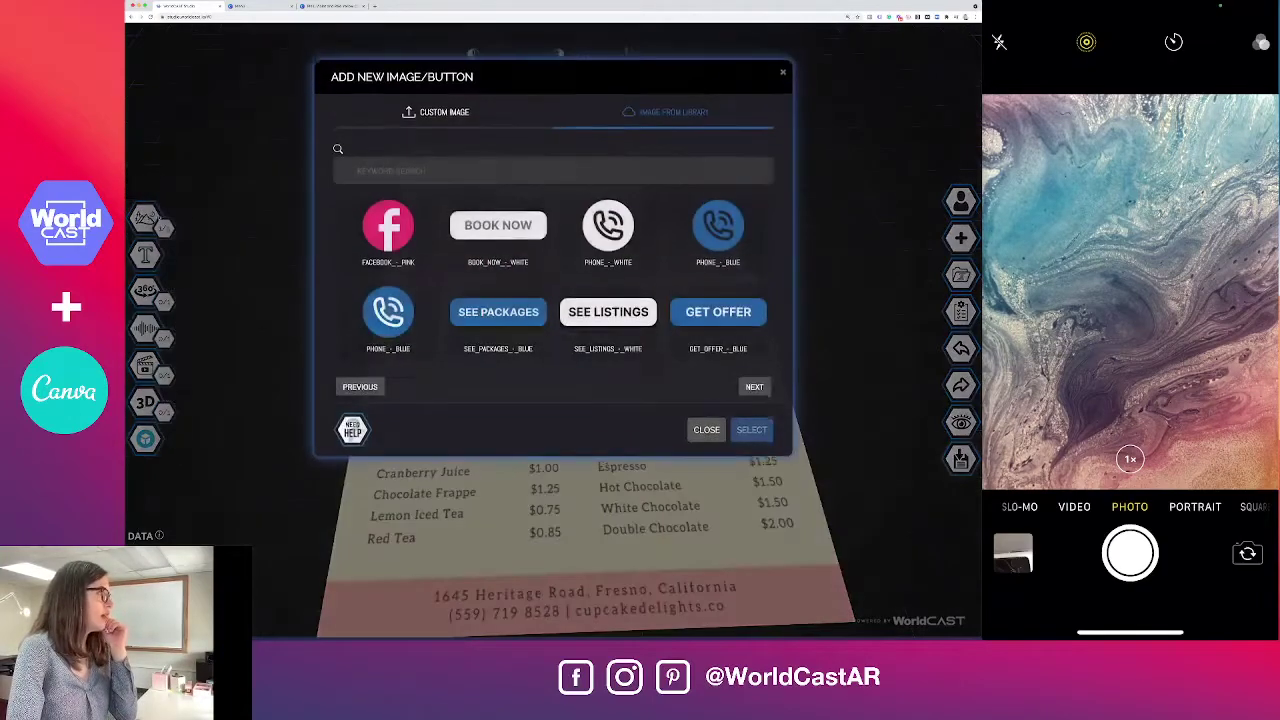
left_click(364, 394)
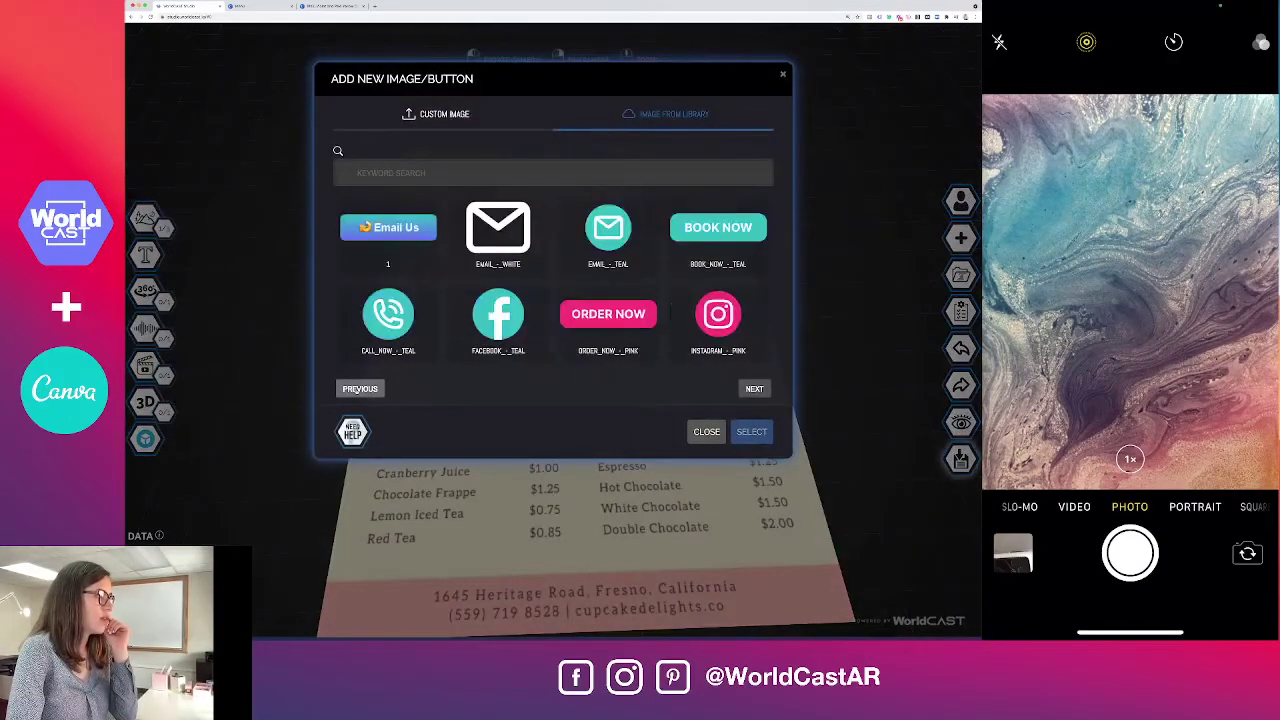
left_click(712, 316)
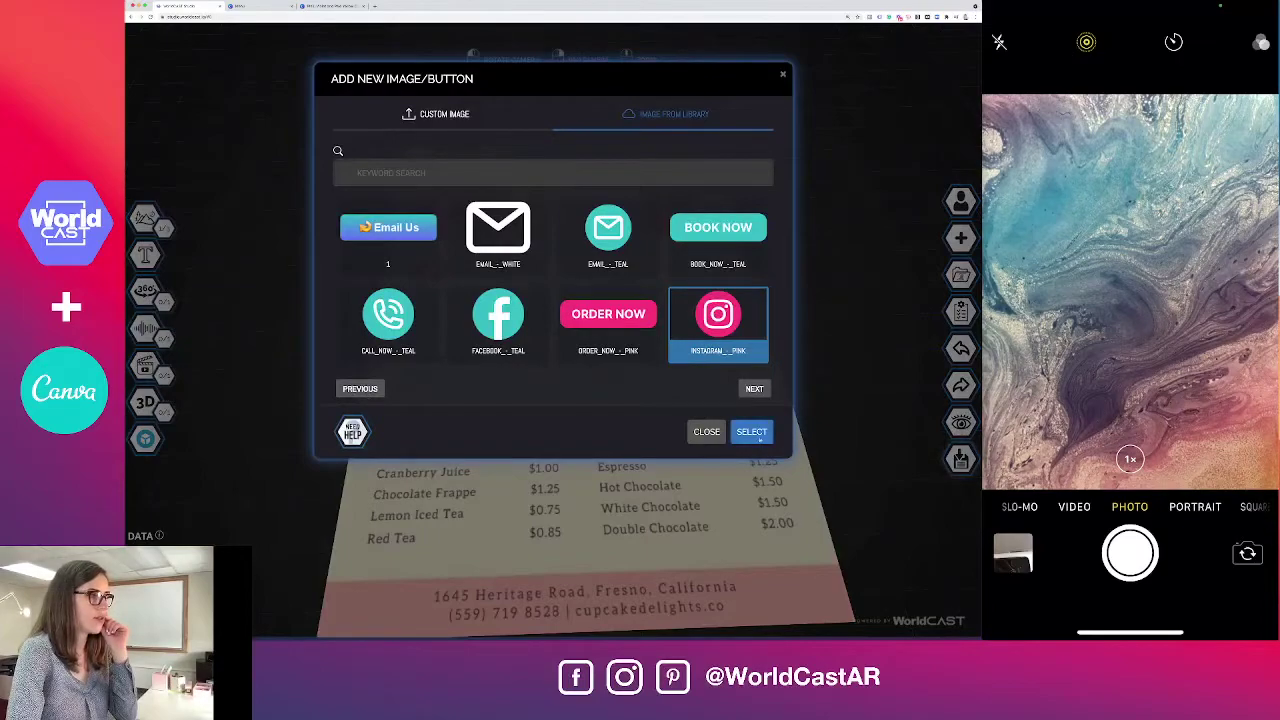
left_click(760, 435)
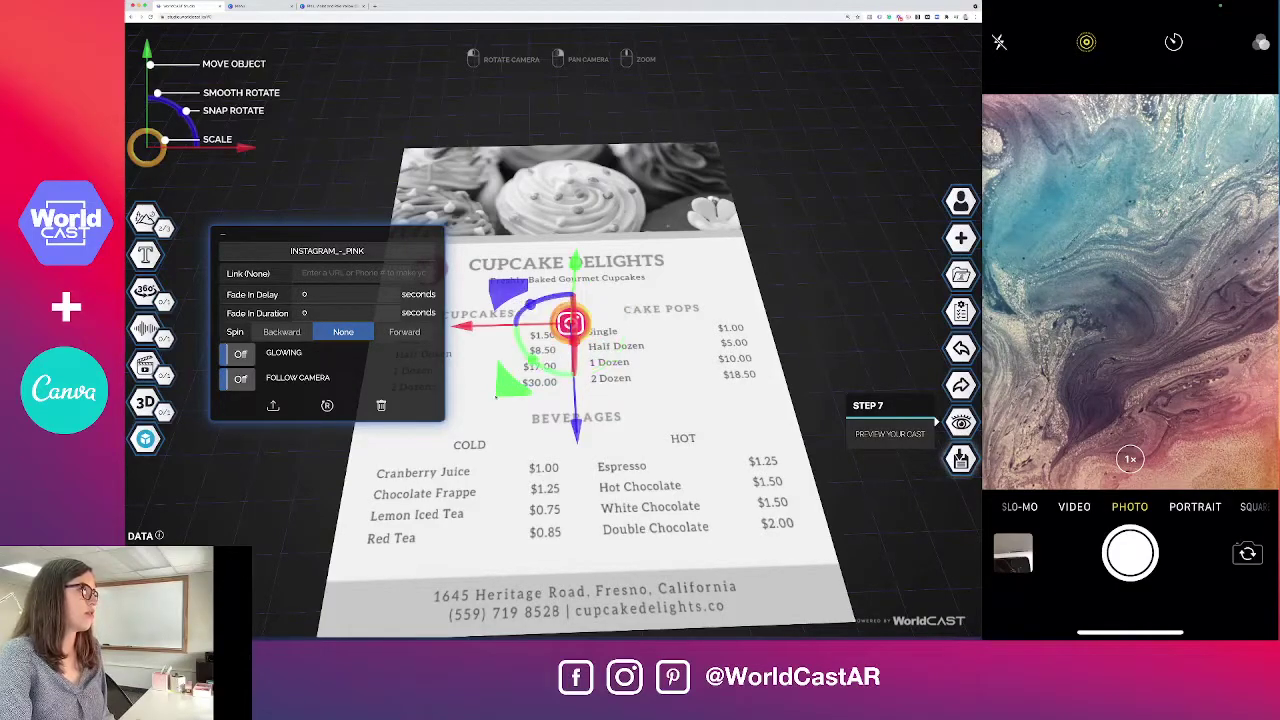
Step: Position the Instagram icon to the right of the Cupcake Delights title
left_click_drag(570, 330, 717, 265)
left_click_drag(664, 320, 655, 315)
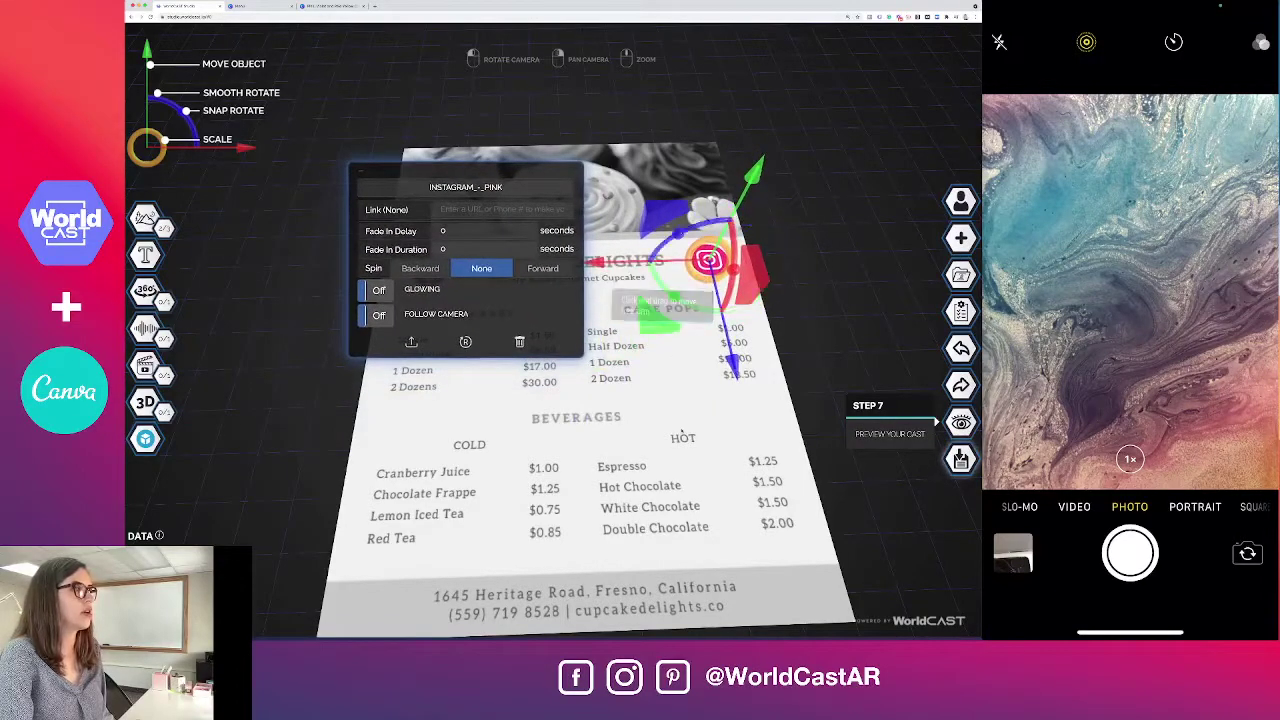
key("Escape")
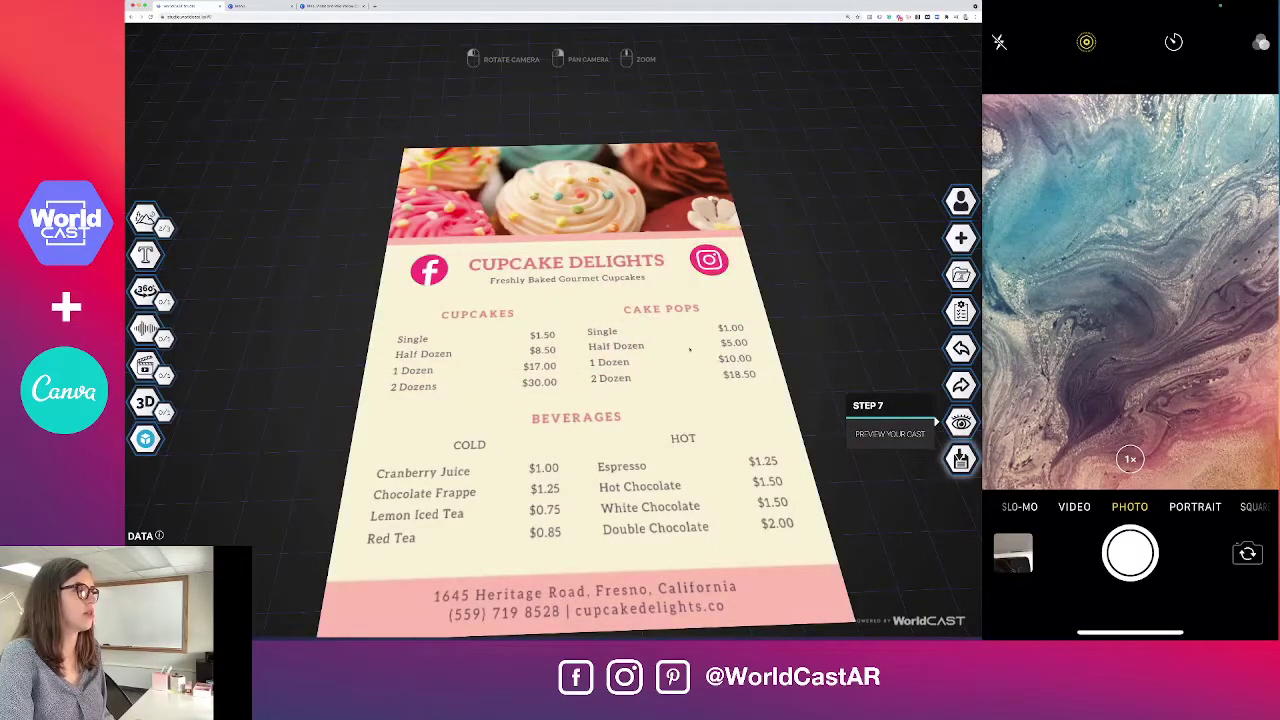
left_click(725, 257)
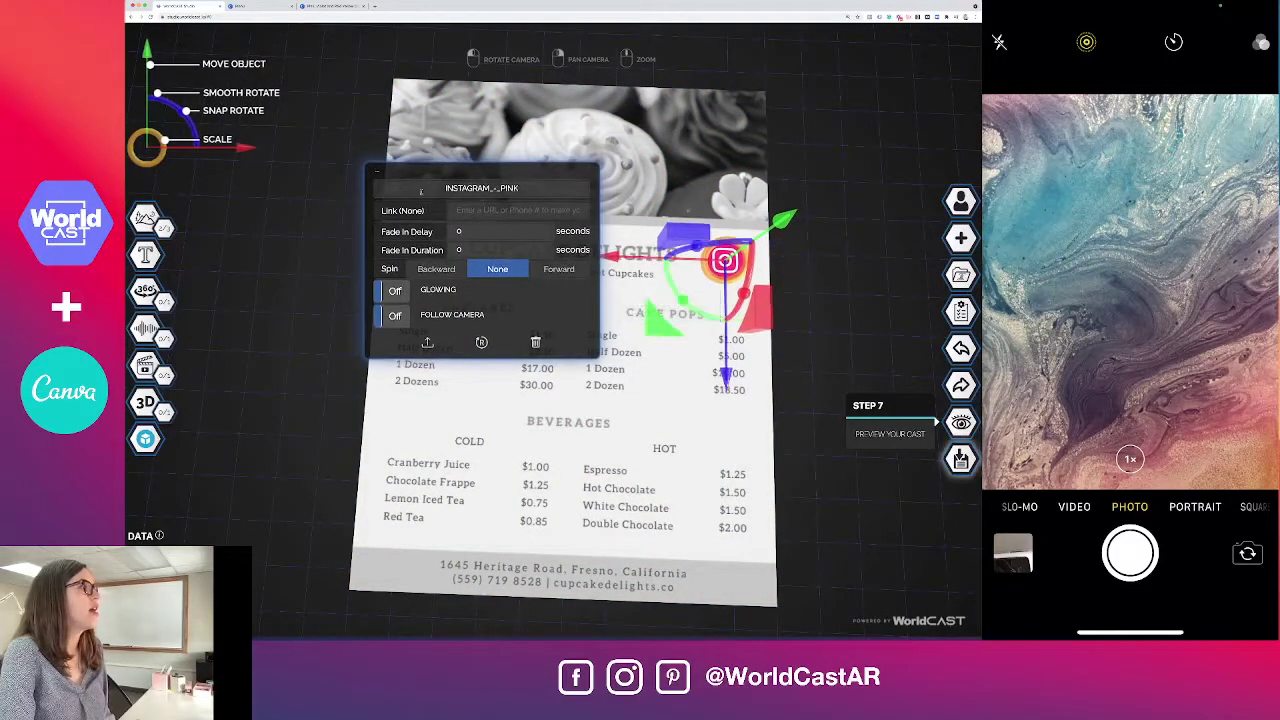
left_click(476, 210)
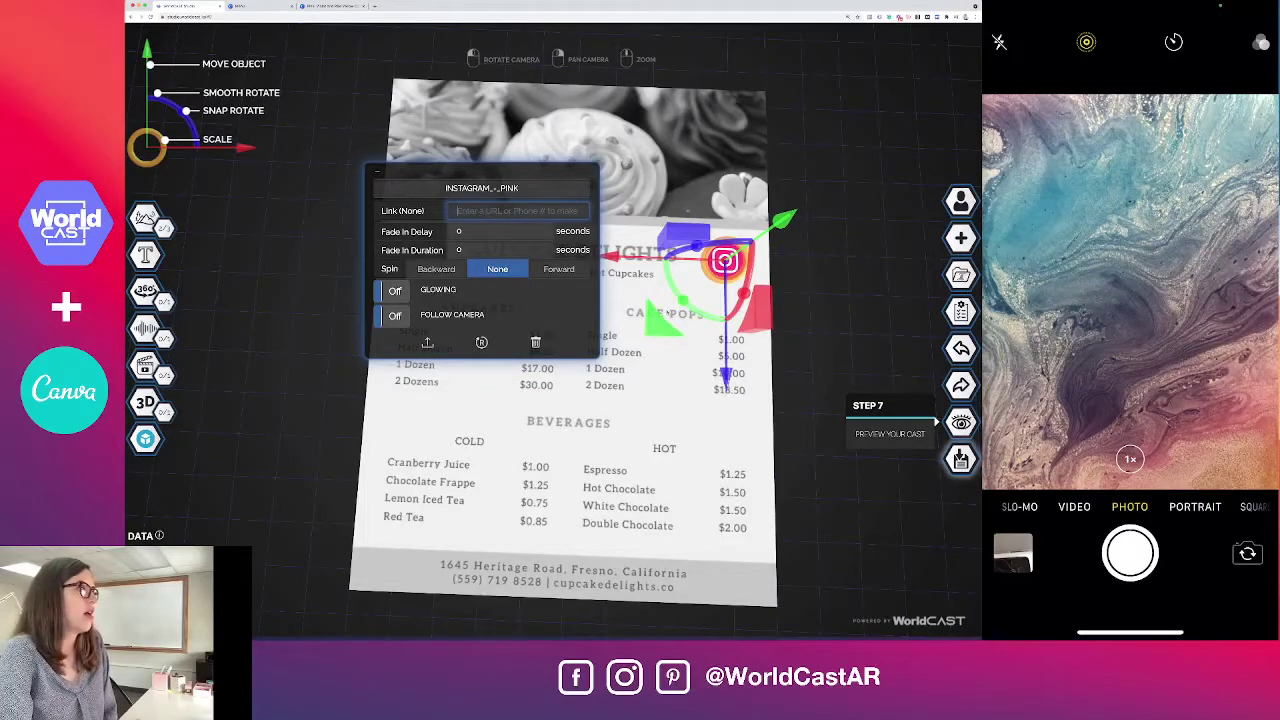
left_click(647, 380)
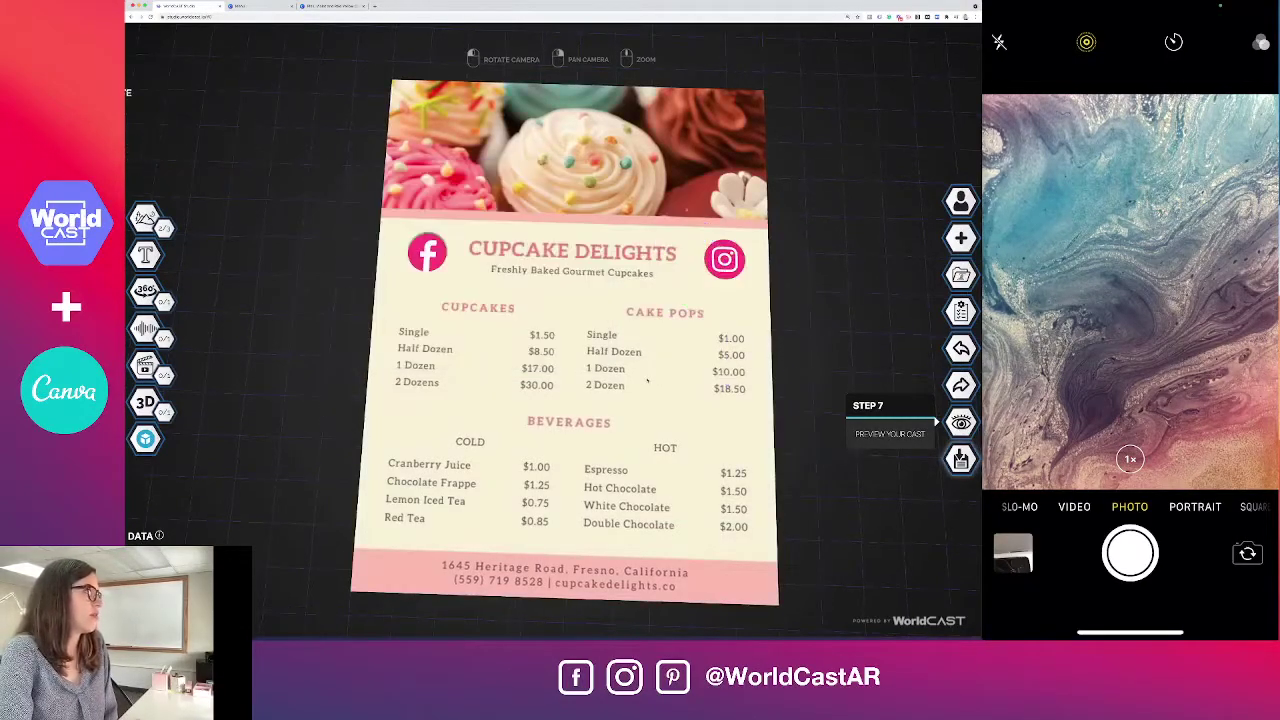
left_click(427, 254)
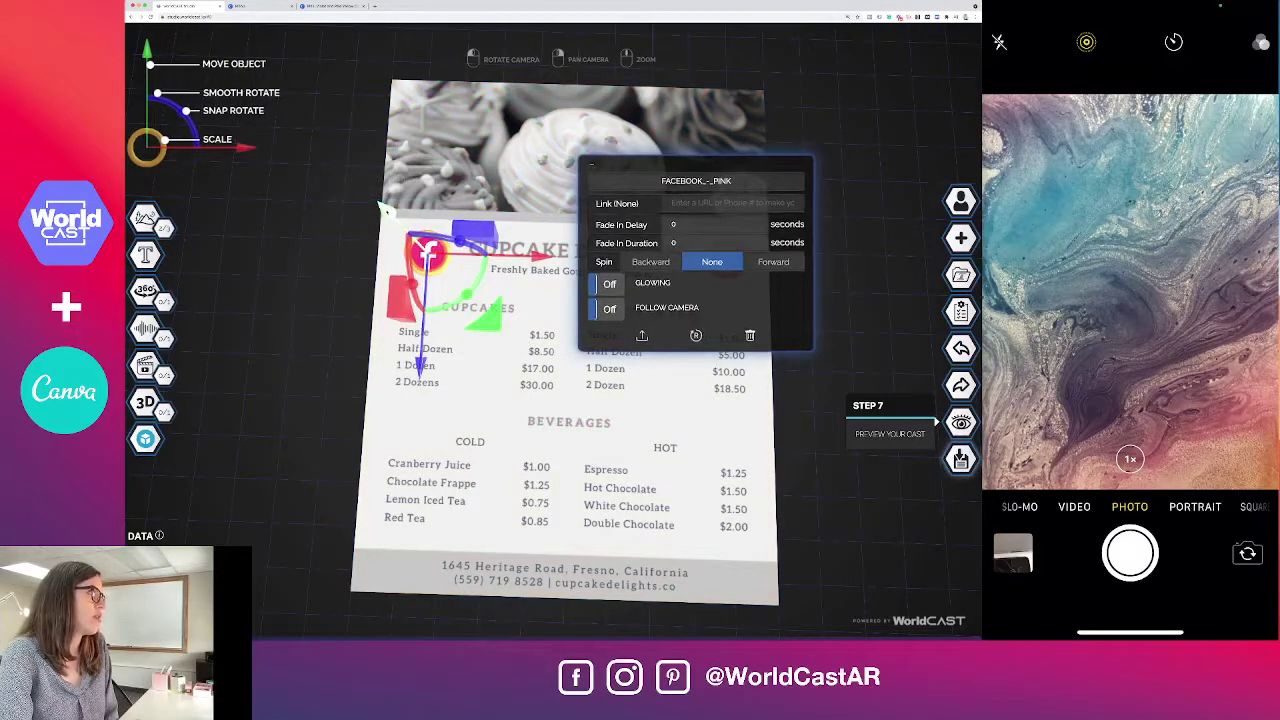
left_click(524, 410)
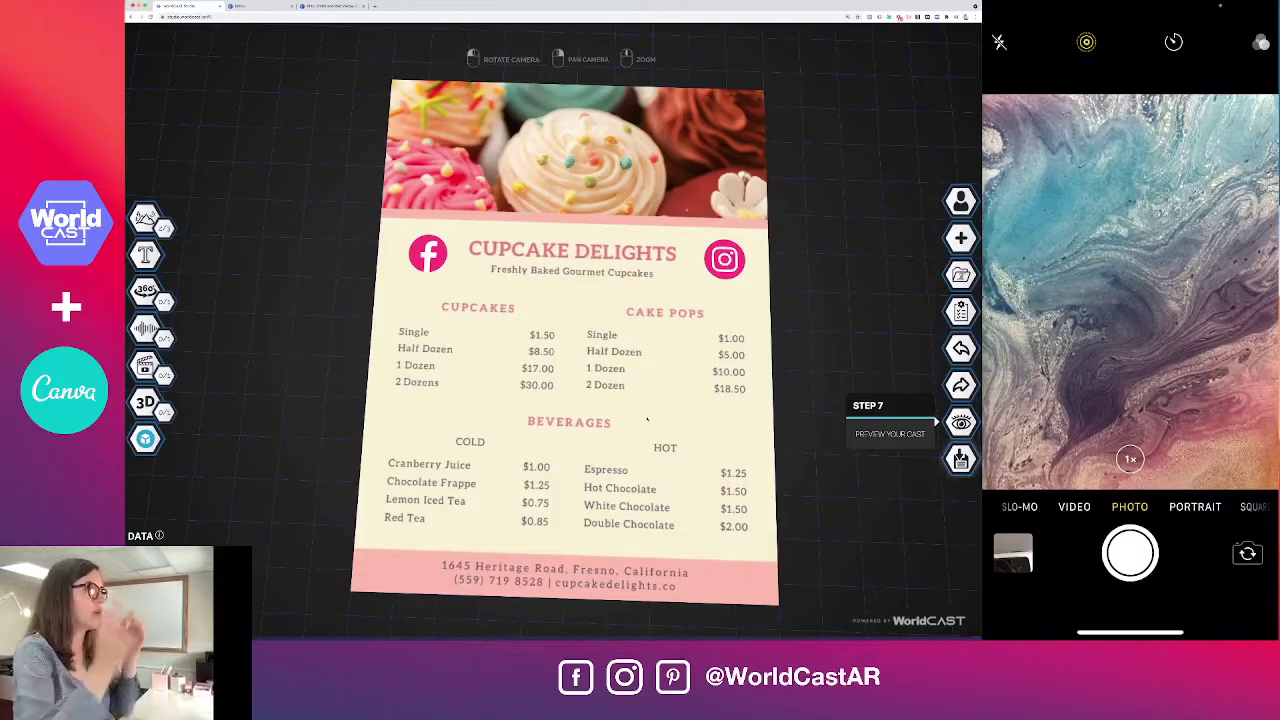
Step: Add the pink ORDER NOW button from the library under the menu subtitle
left_click(145, 218)
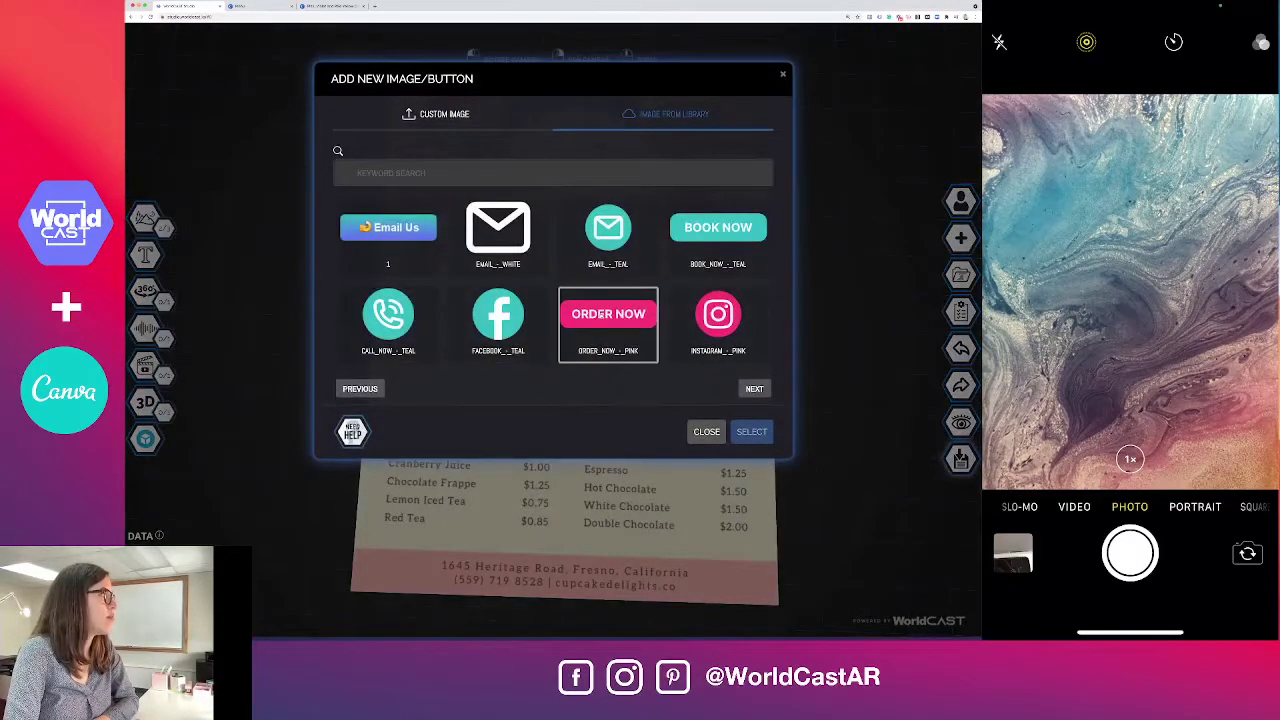
left_click(608, 318)
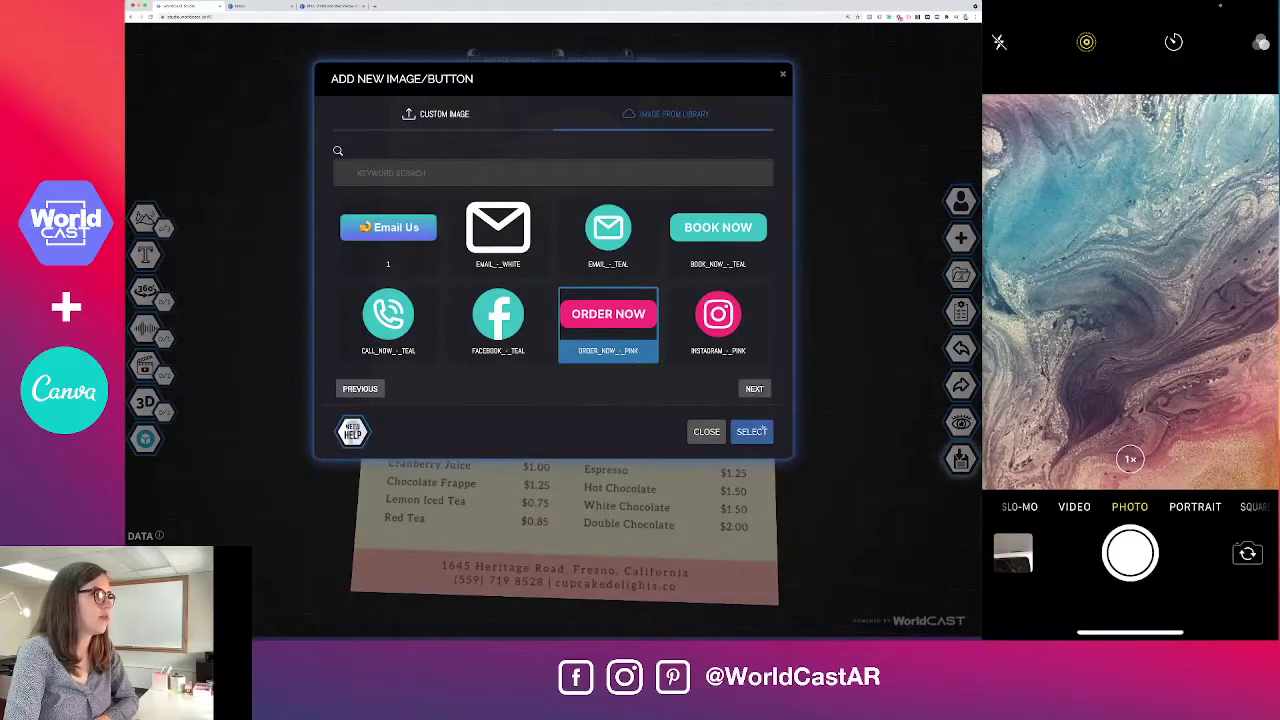
left_click(751, 431)
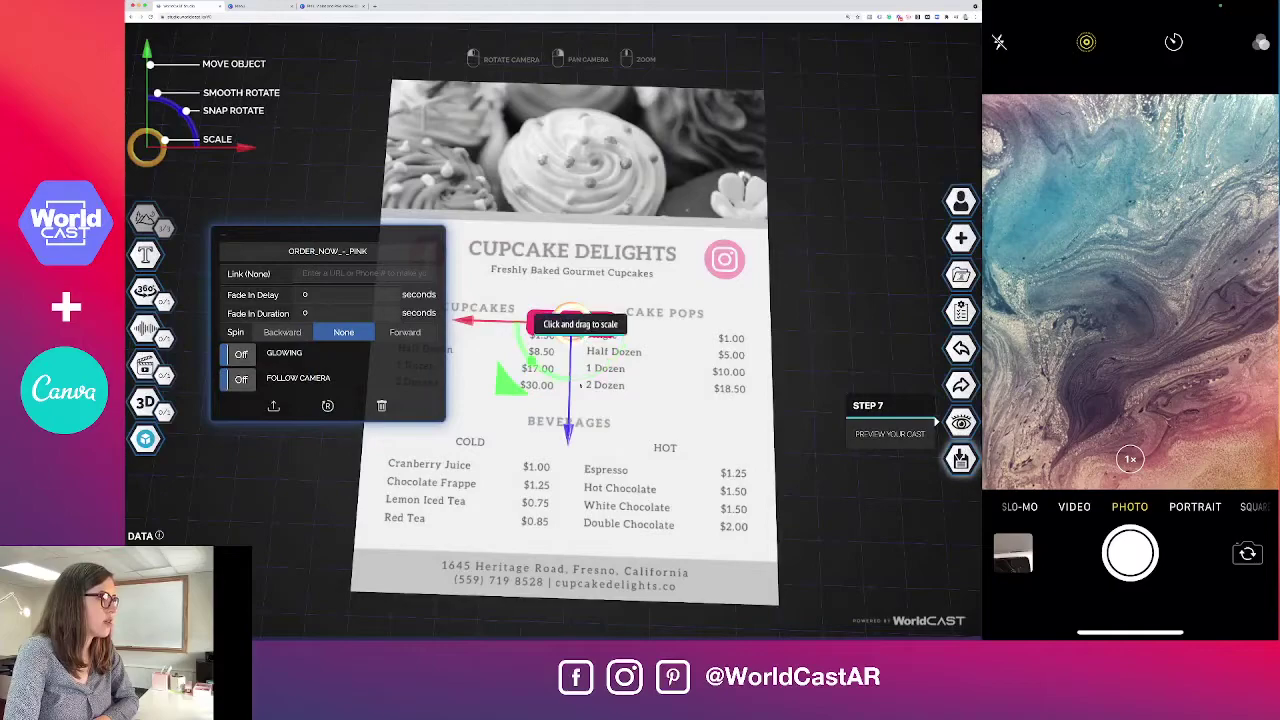
left_click_drag(540, 398, 568, 405)
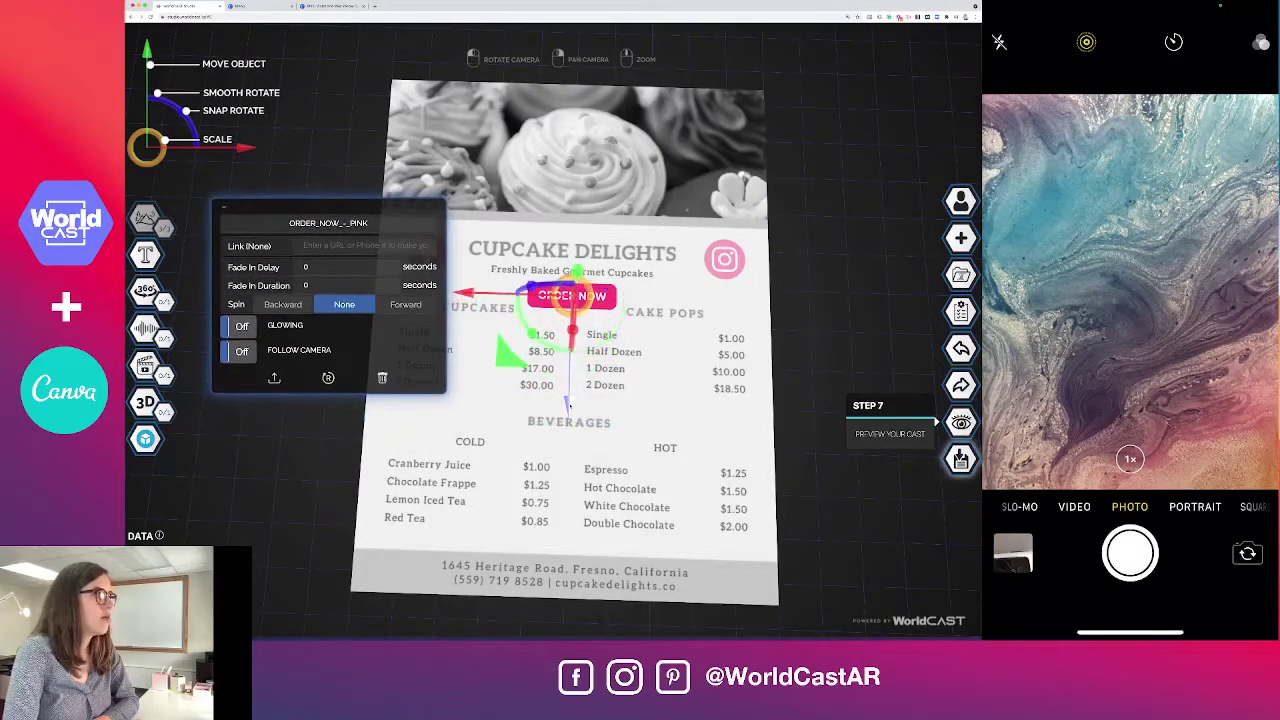
left_click(695, 407)
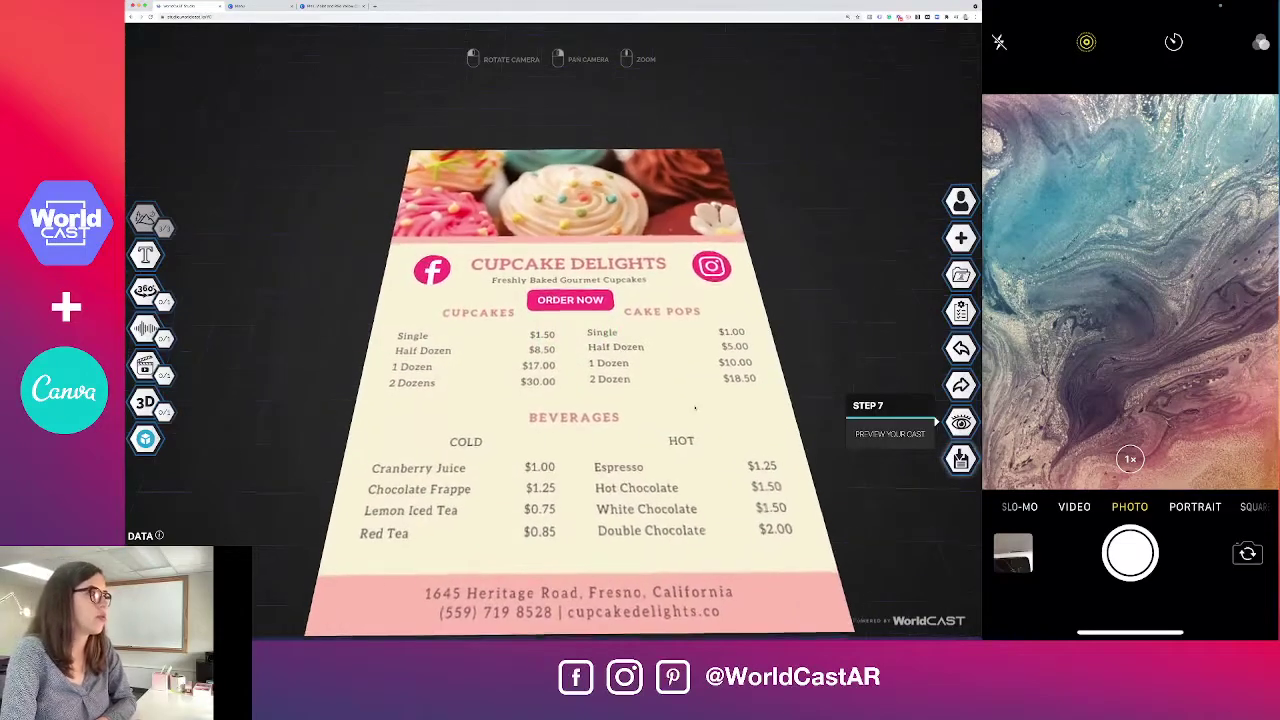
Step: Paste the Calendly booking URL into the ORDER NOW button's Link field
left_click(570, 299)
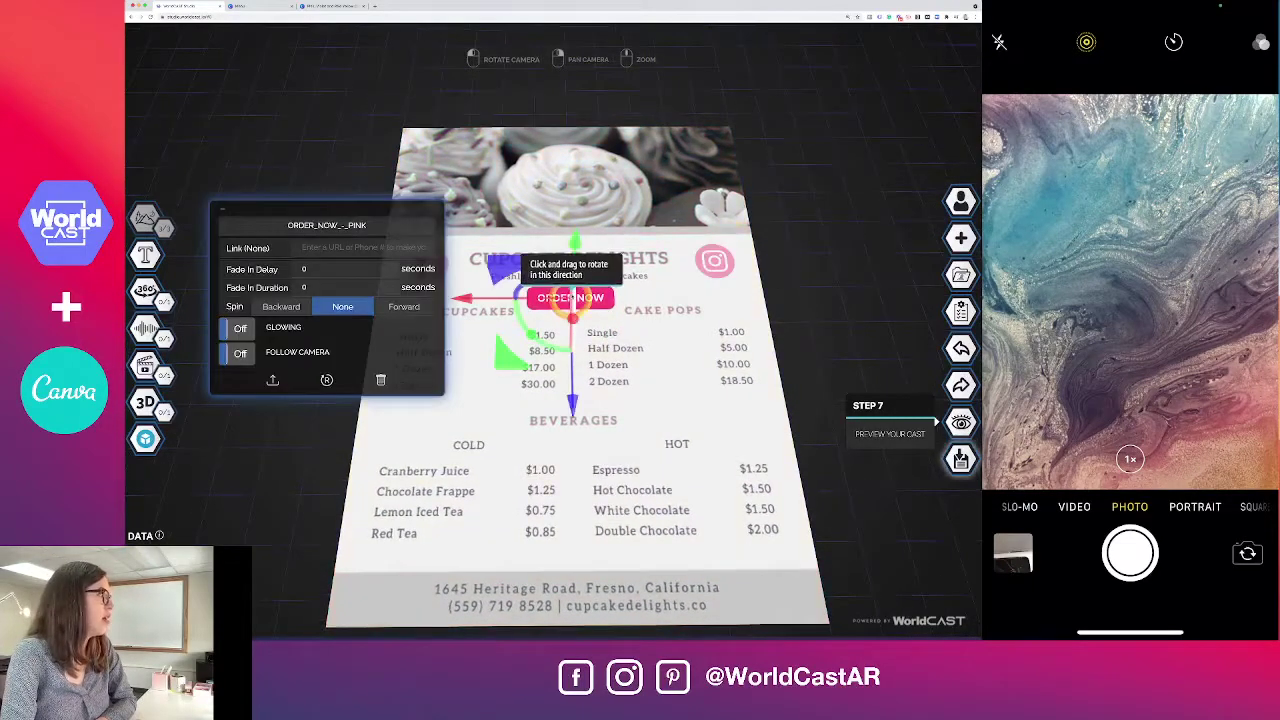
left_click(341, 248)
type("https://calendly.com/megan-kpg/15min")
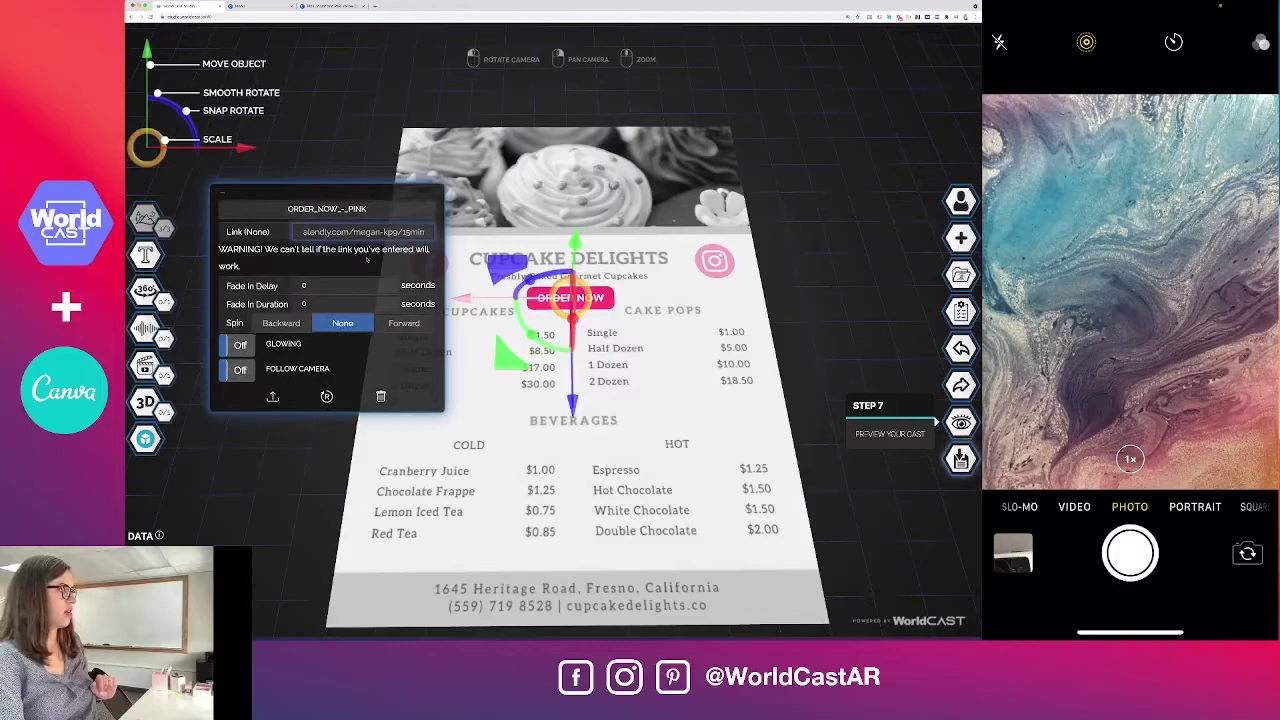
left_click(331, 462)
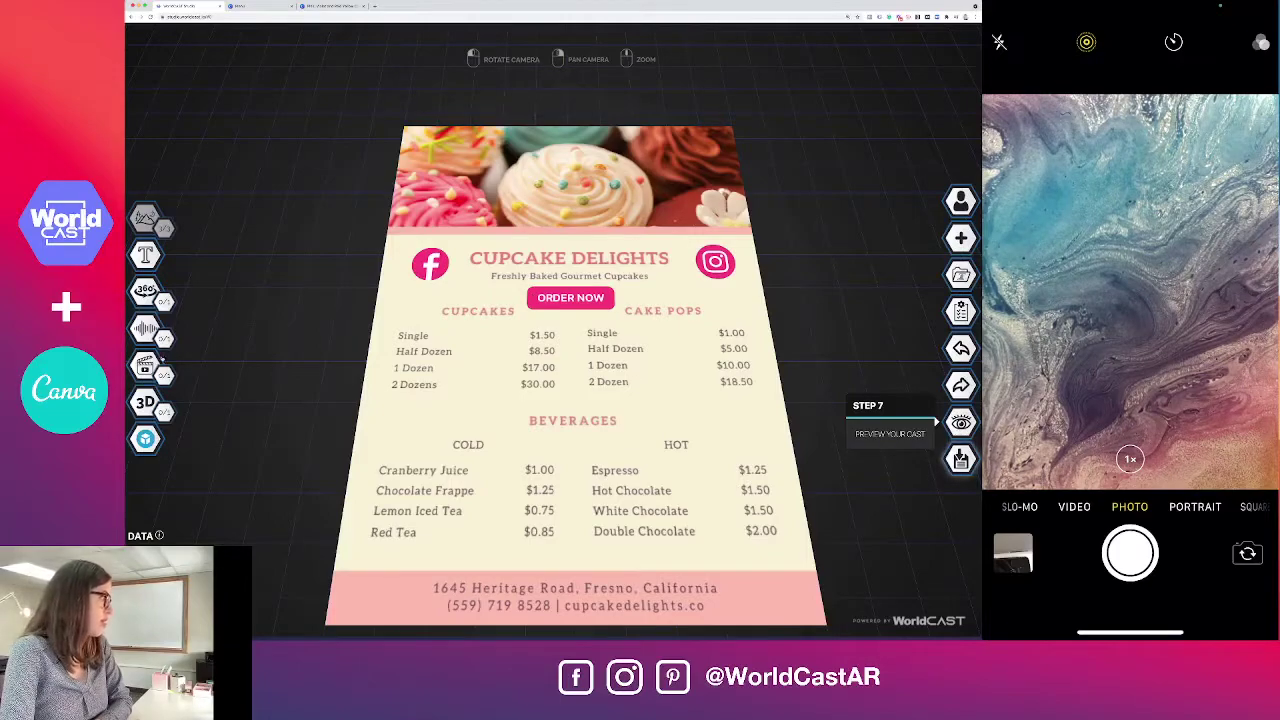
Step: Upload Cupcakes.mp4 as a new video titled 'Cupcake video'
left_click(168, 364)
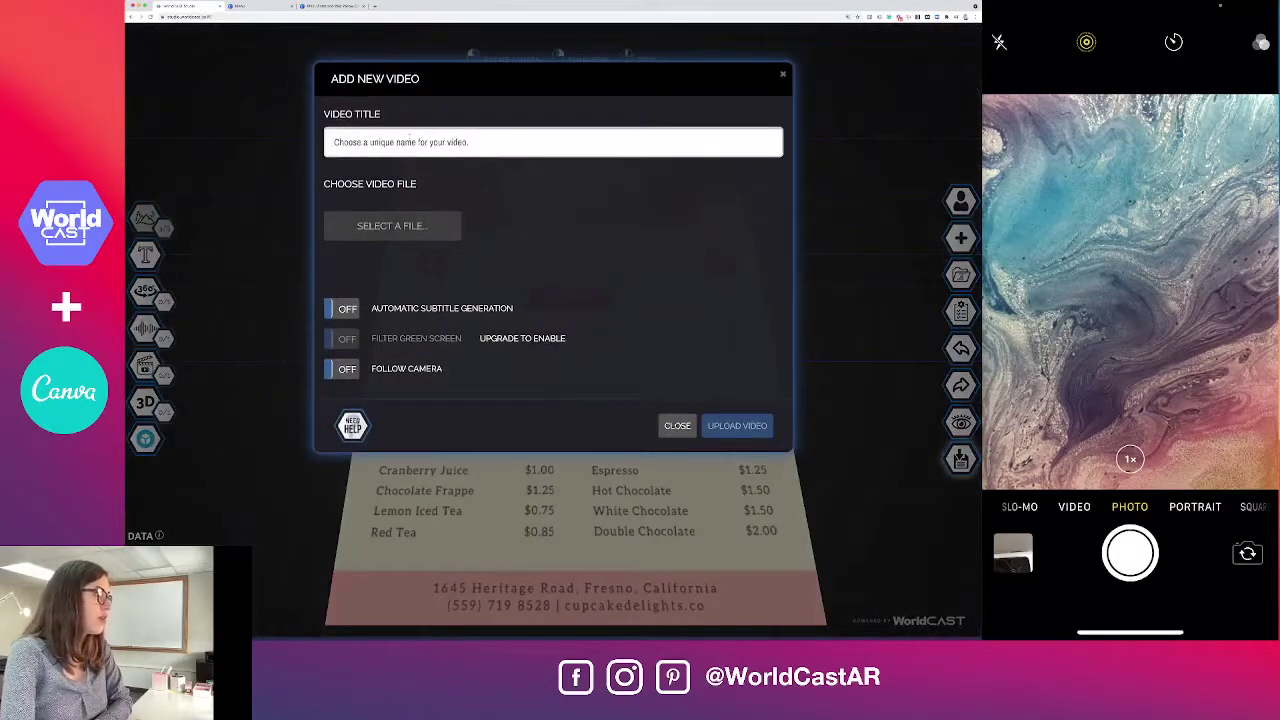
left_click(409, 140)
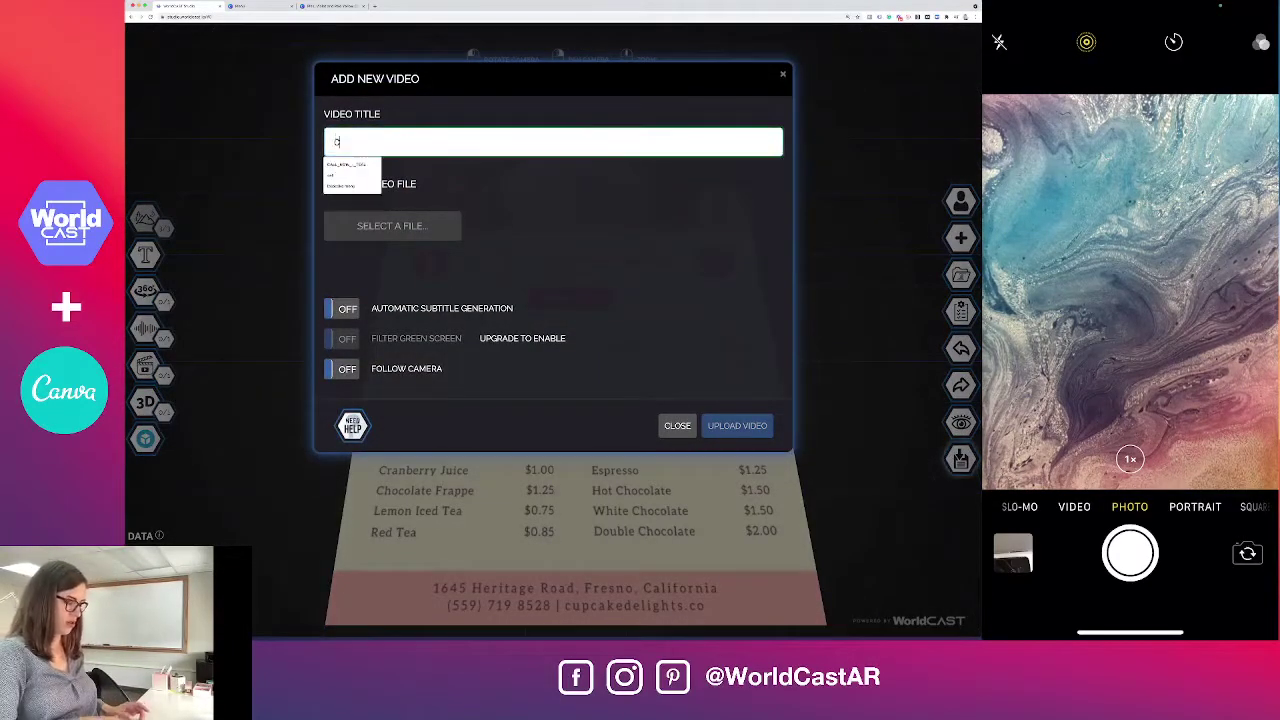
type("upcake video")
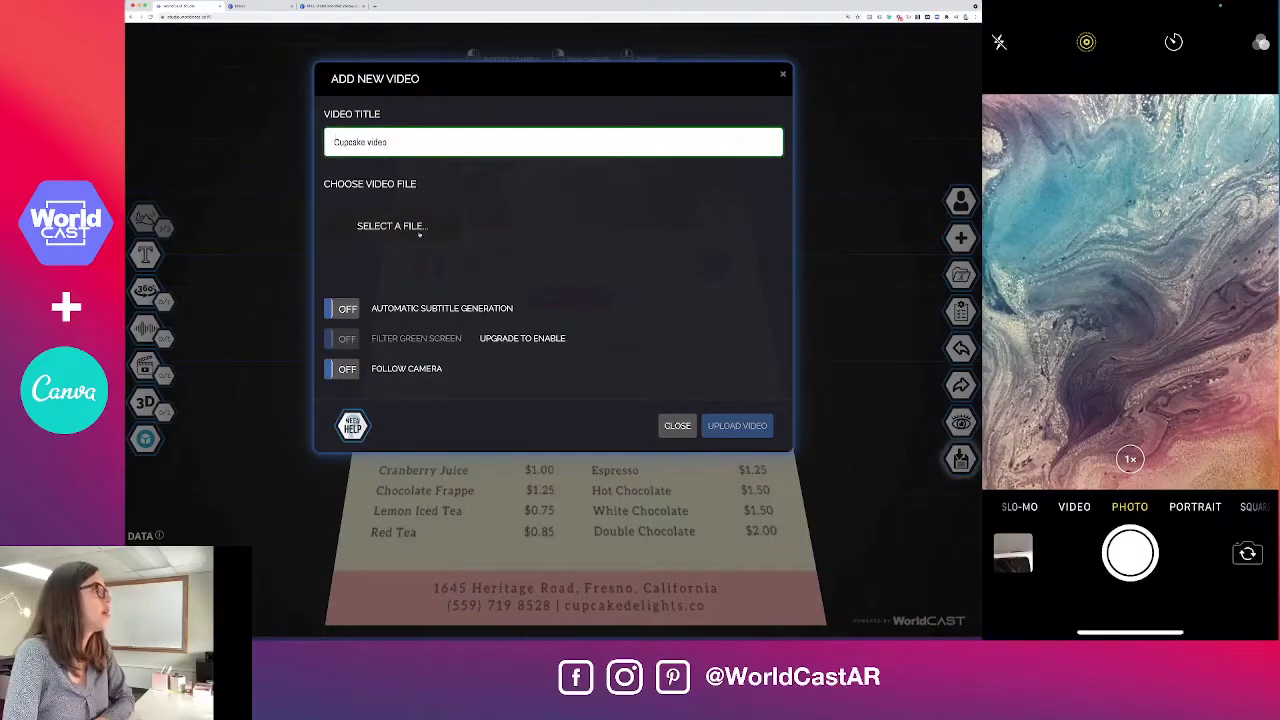
left_click(420, 230)
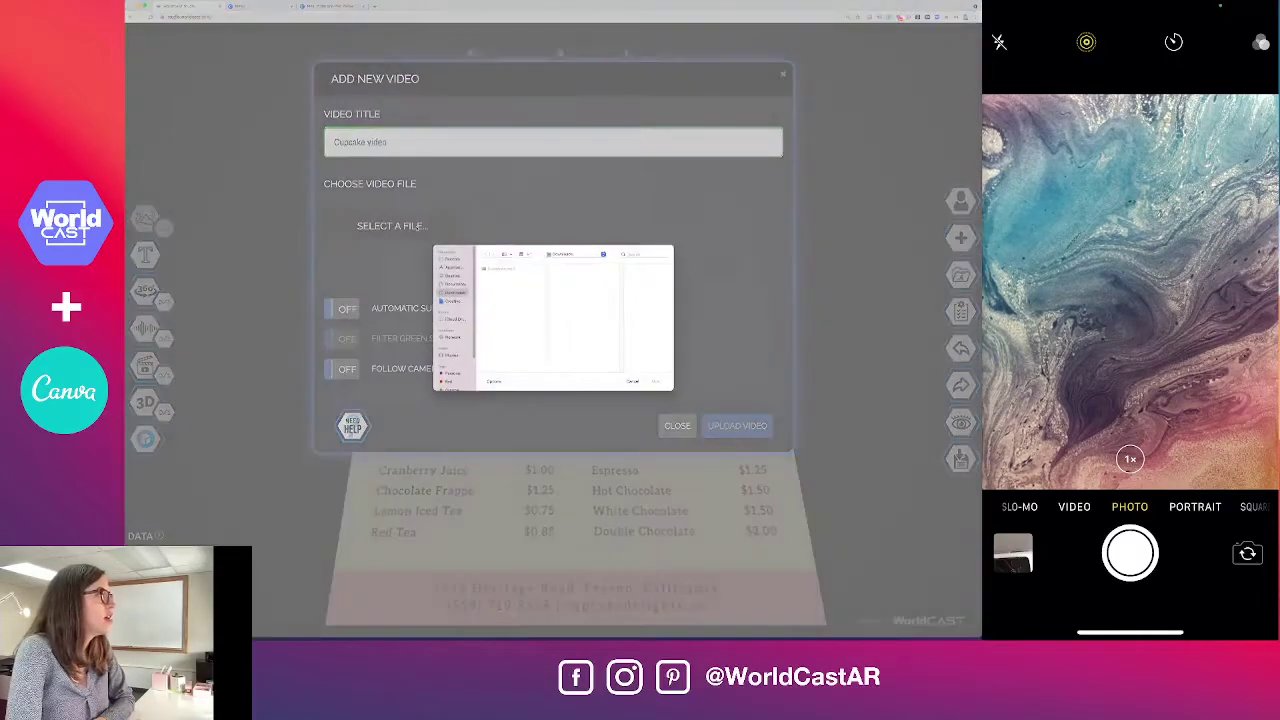
left_click(505, 269)
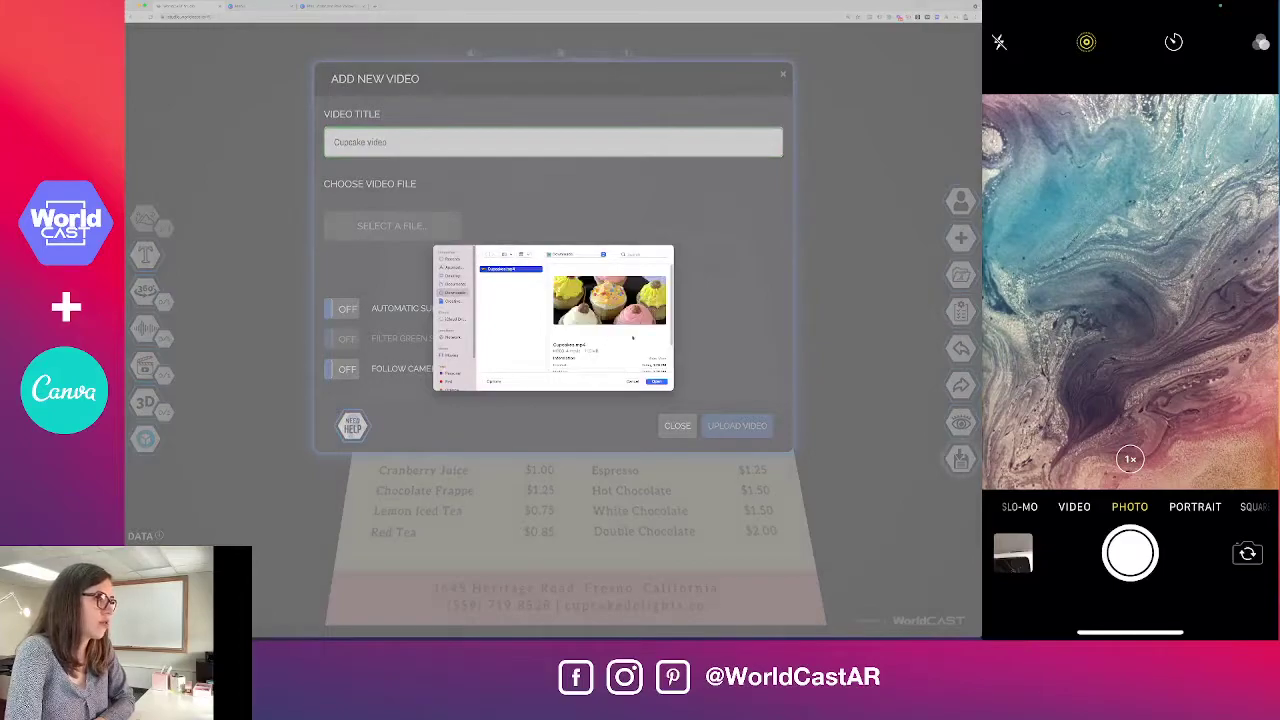
left_click(657, 382)
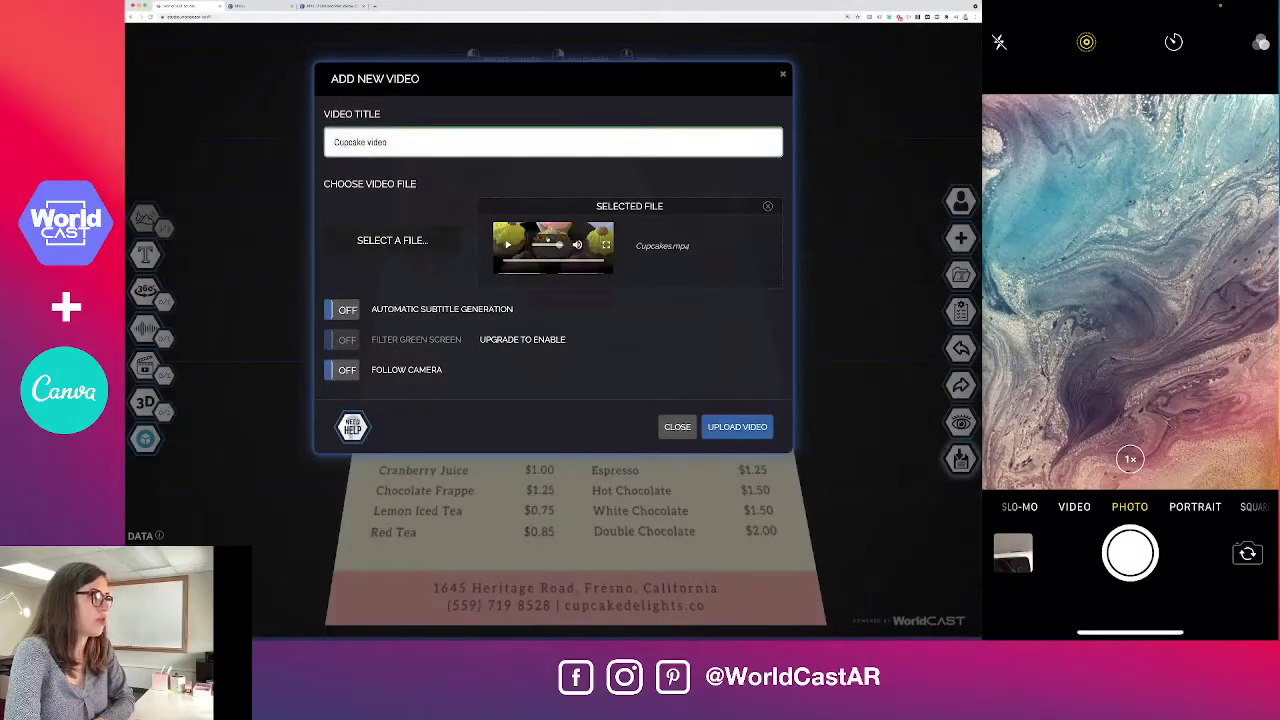
left_click(719, 426)
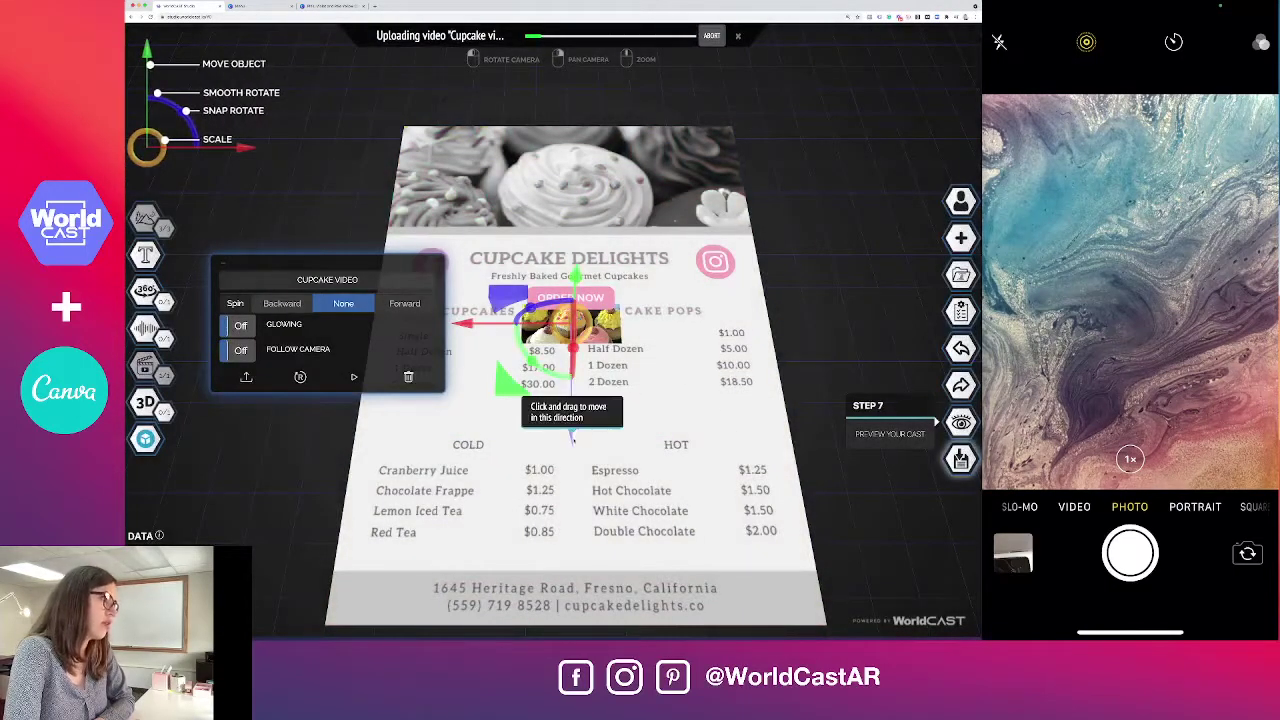
Step: Move the Cupcake video up so it covers the cupcake photo at the menu's top
left_click_drag(572, 420, 590, 242)
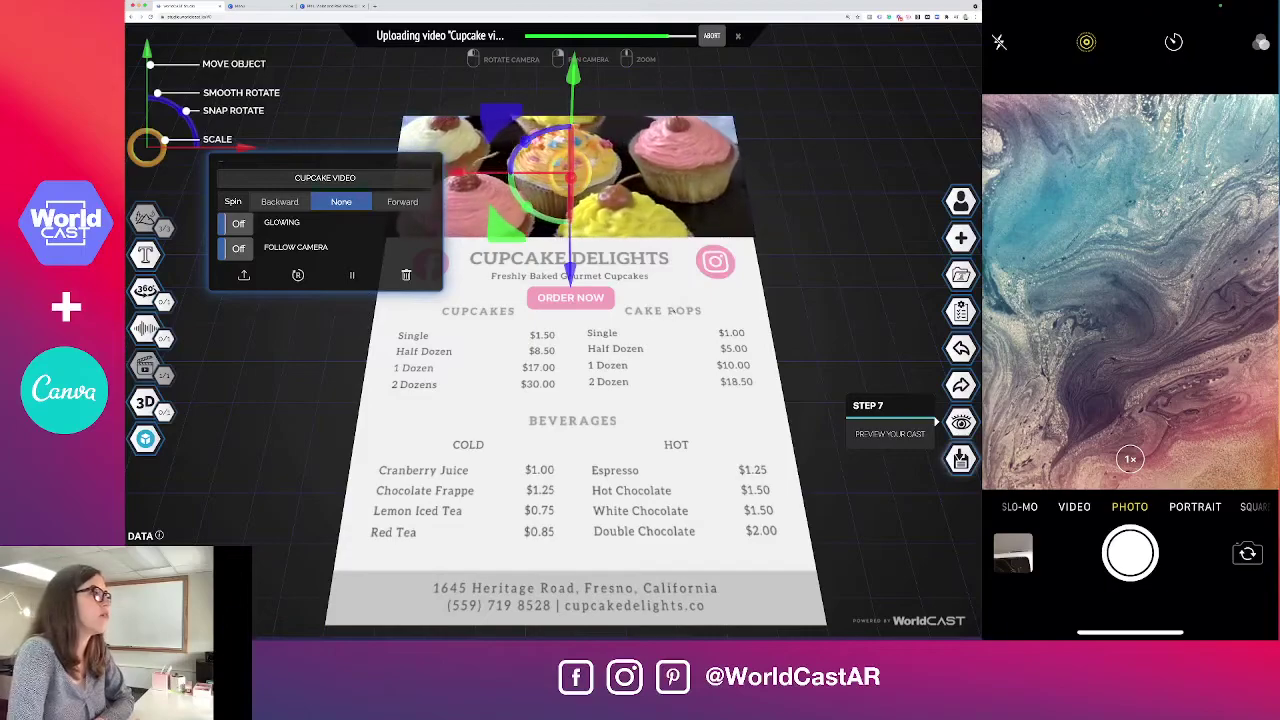
left_click(683, 283)
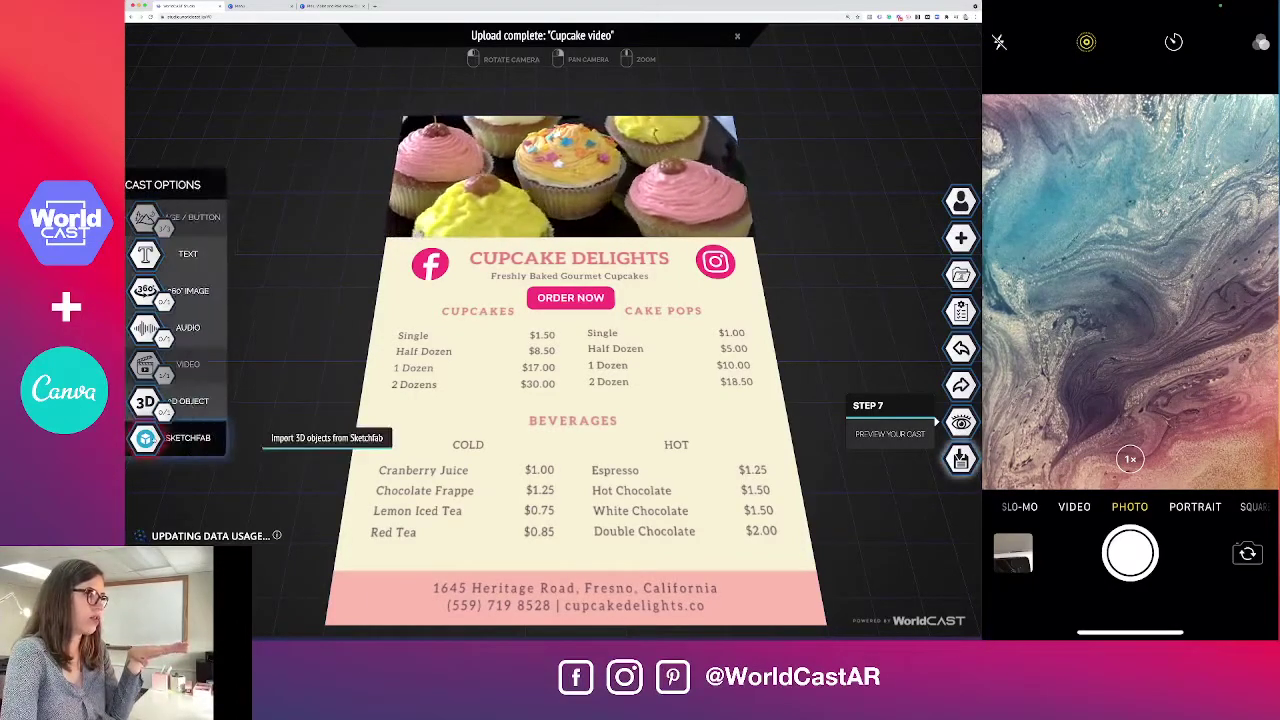
Step: Search Sketchfab for 'cupcakes', preview the Extra Chocolate Marshmallow Cupcake, and import it
left_click(146, 439)
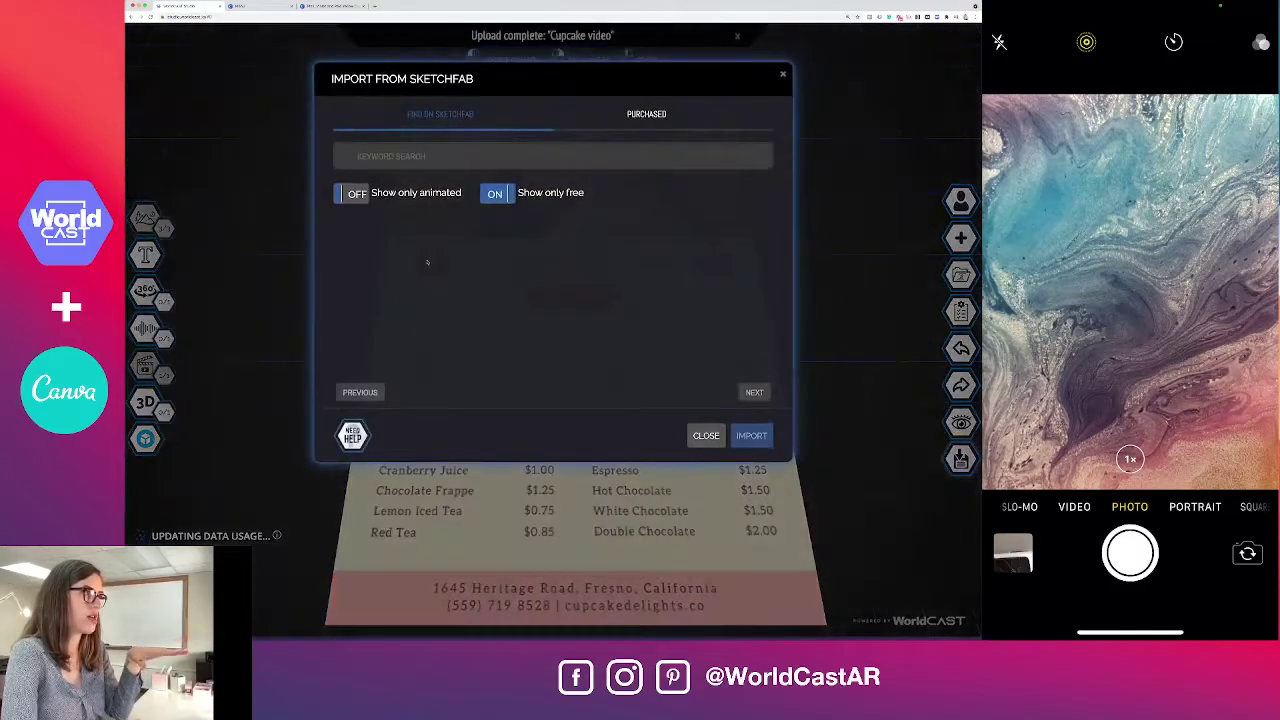
left_click(386, 152)
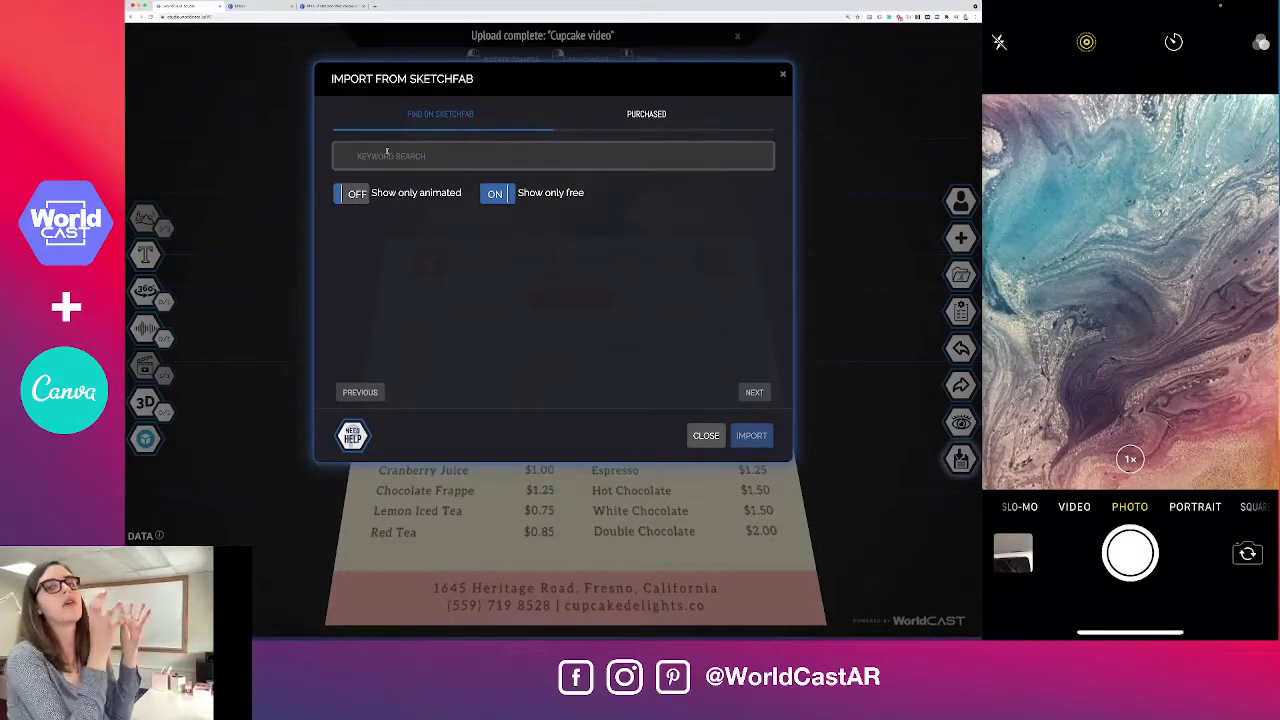
type("cupcake")
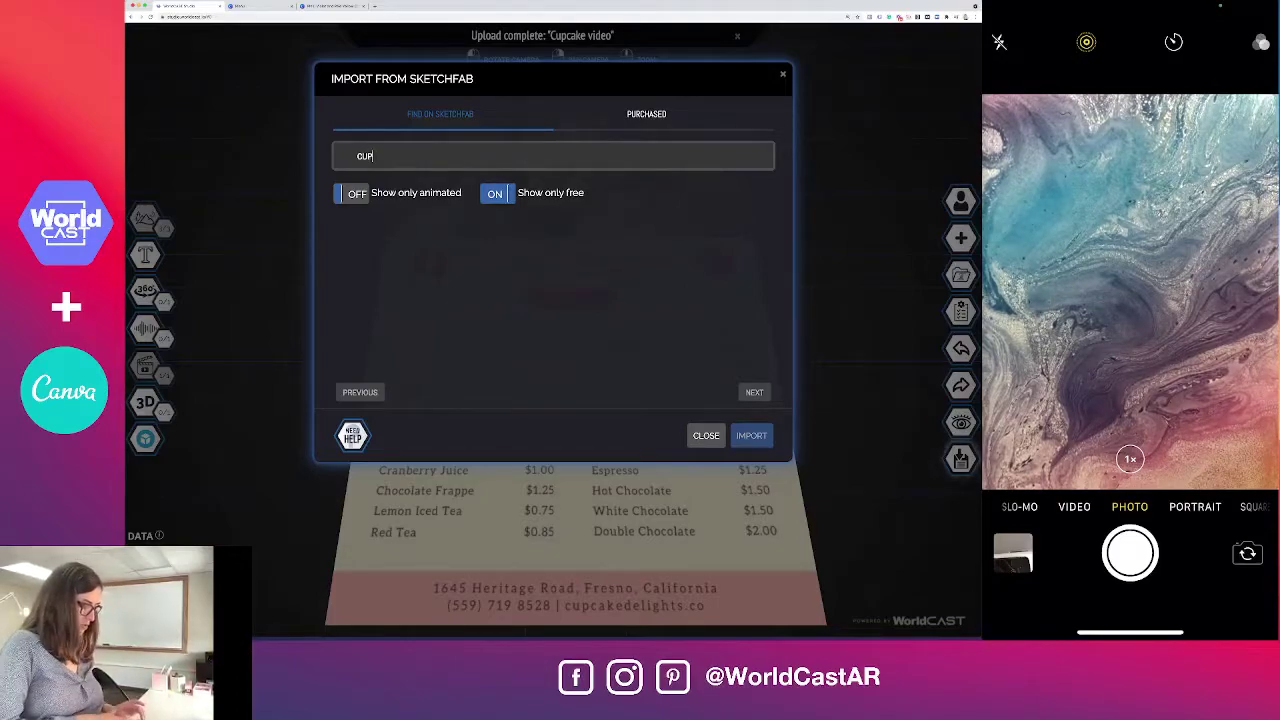
type("s")
key("Return")
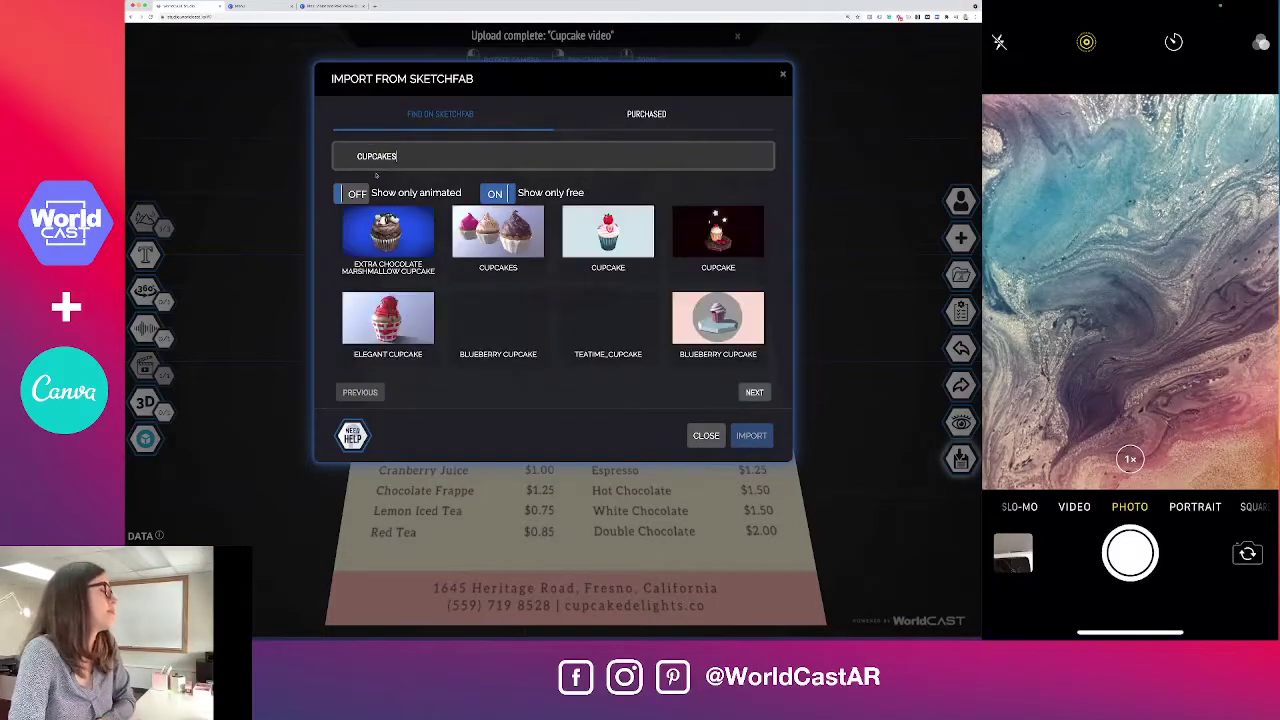
left_click(390, 236)
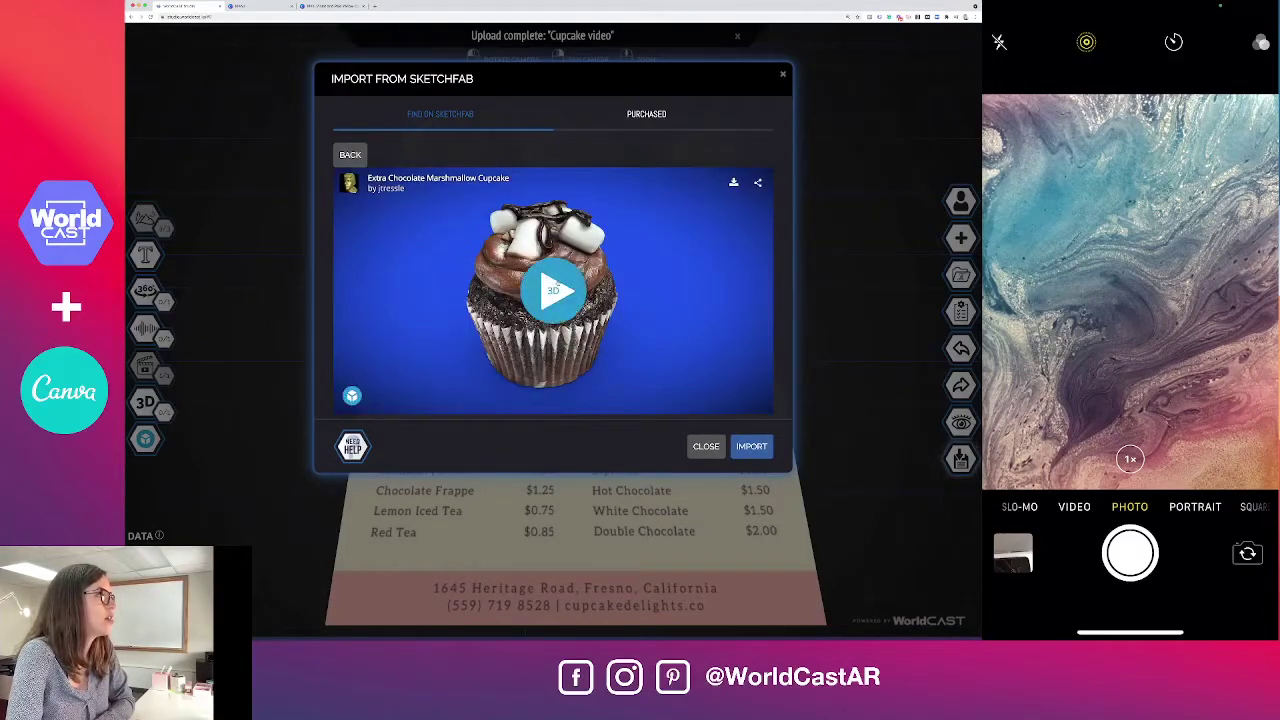
left_click(553, 290)
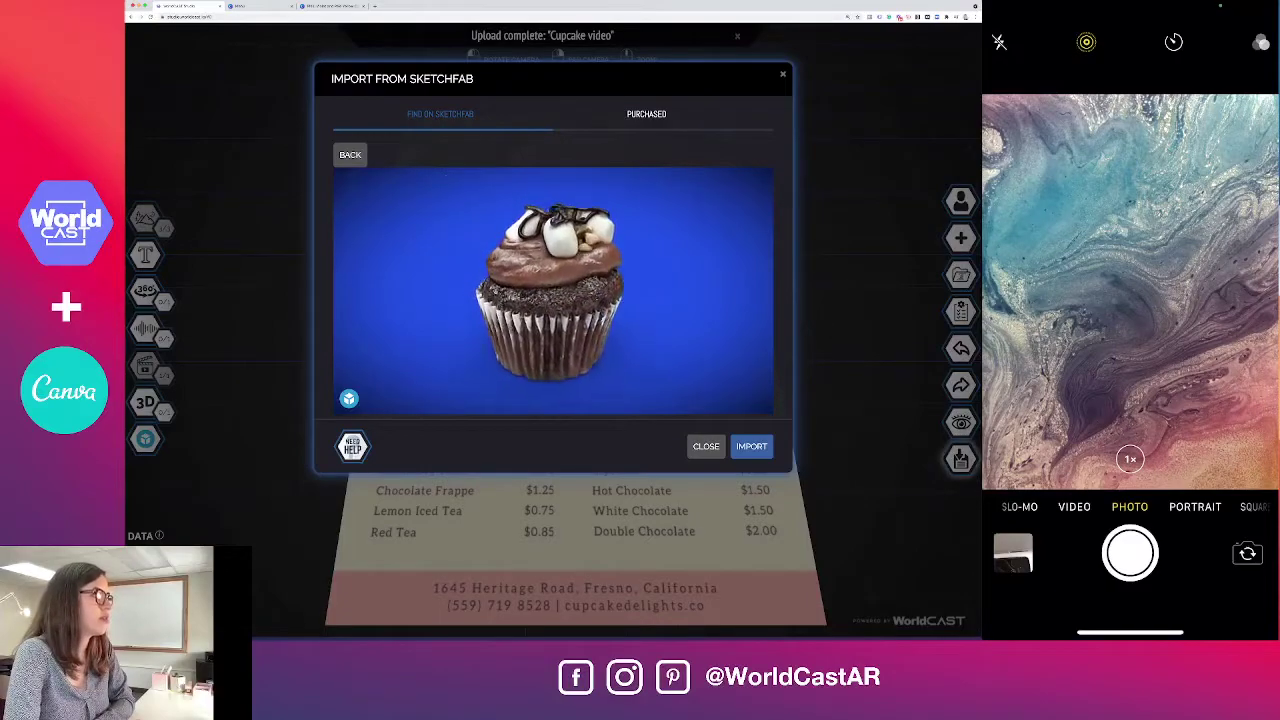
left_click(766, 450)
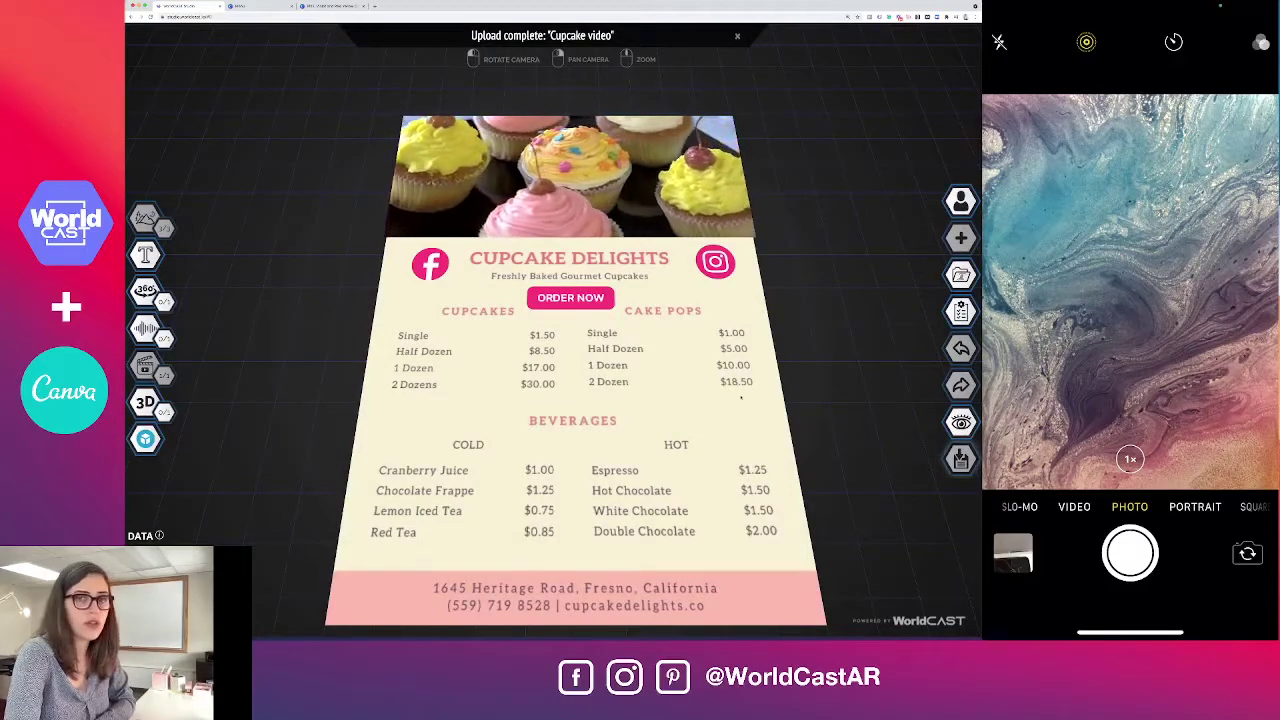
scroll(697, 414, "down", 2)
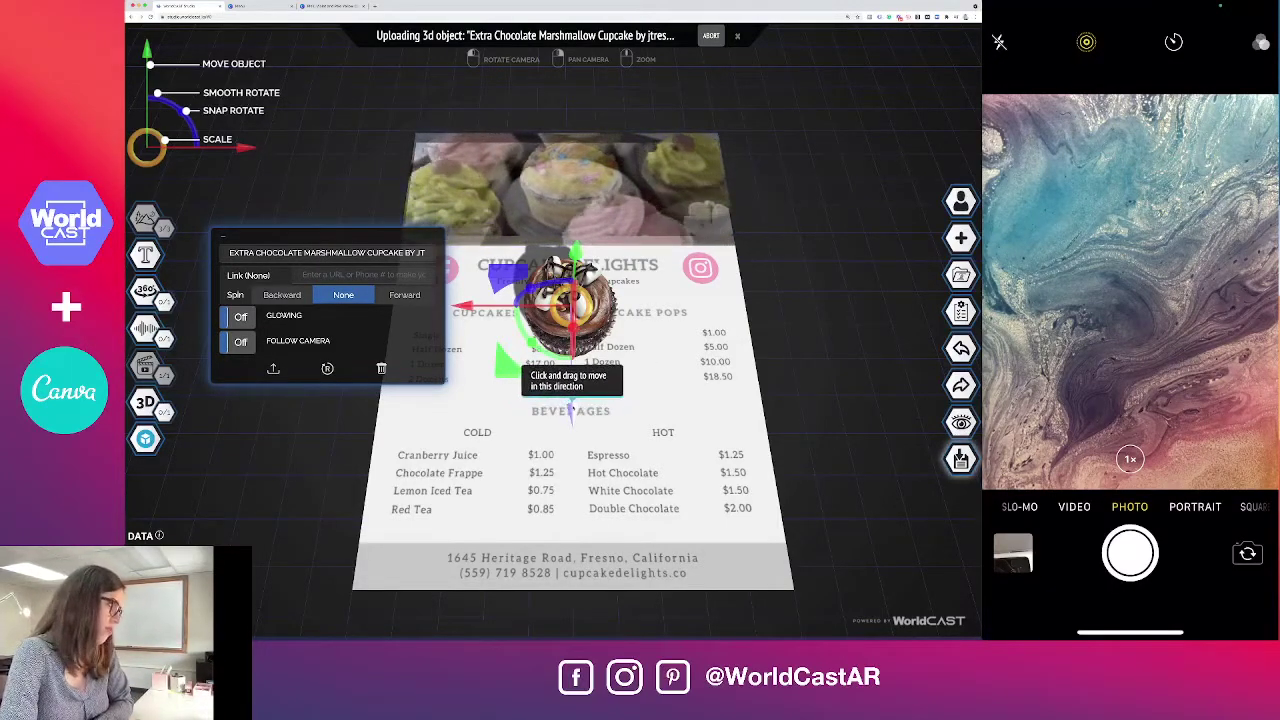
Step: Move the 3D cupcake down between the cupcake prices and beverages, checking its placement by orbiting
left_click_drag(545, 376, 548, 388)
left_click_drag(568, 315, 572, 387)
left_click_drag(567, 512, 667, 494)
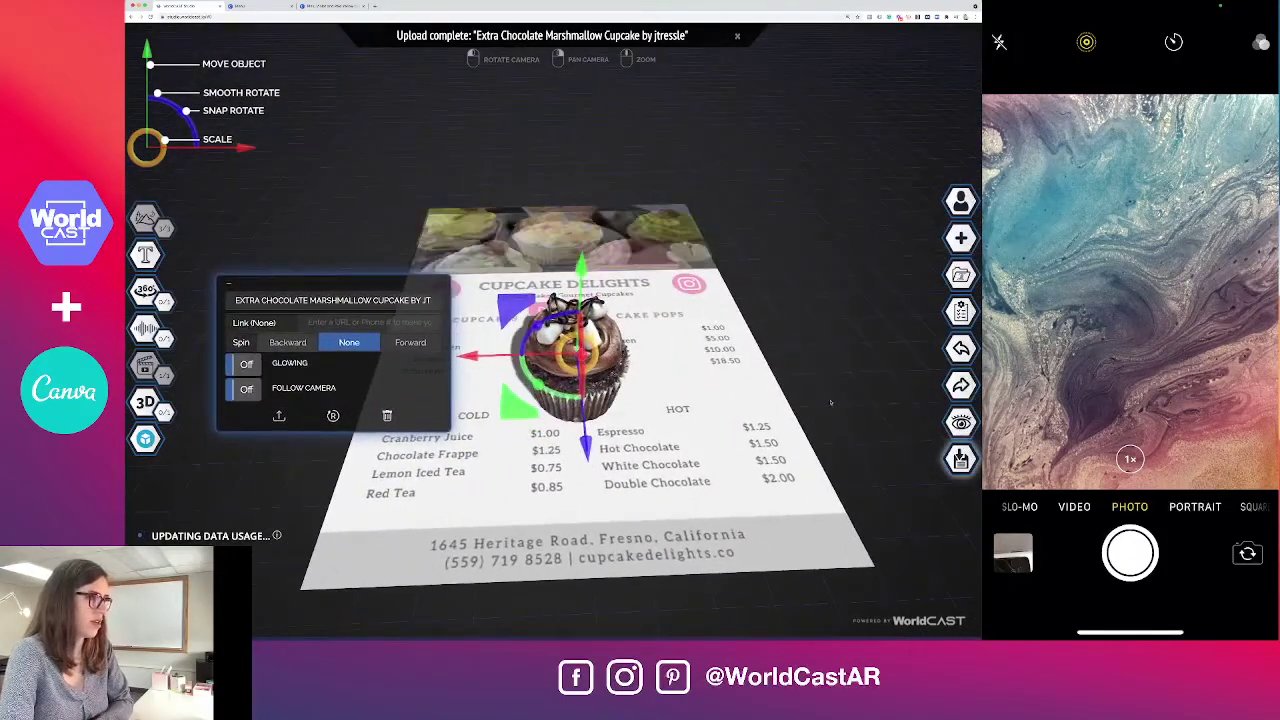
left_click_drag(830, 403, 696, 430)
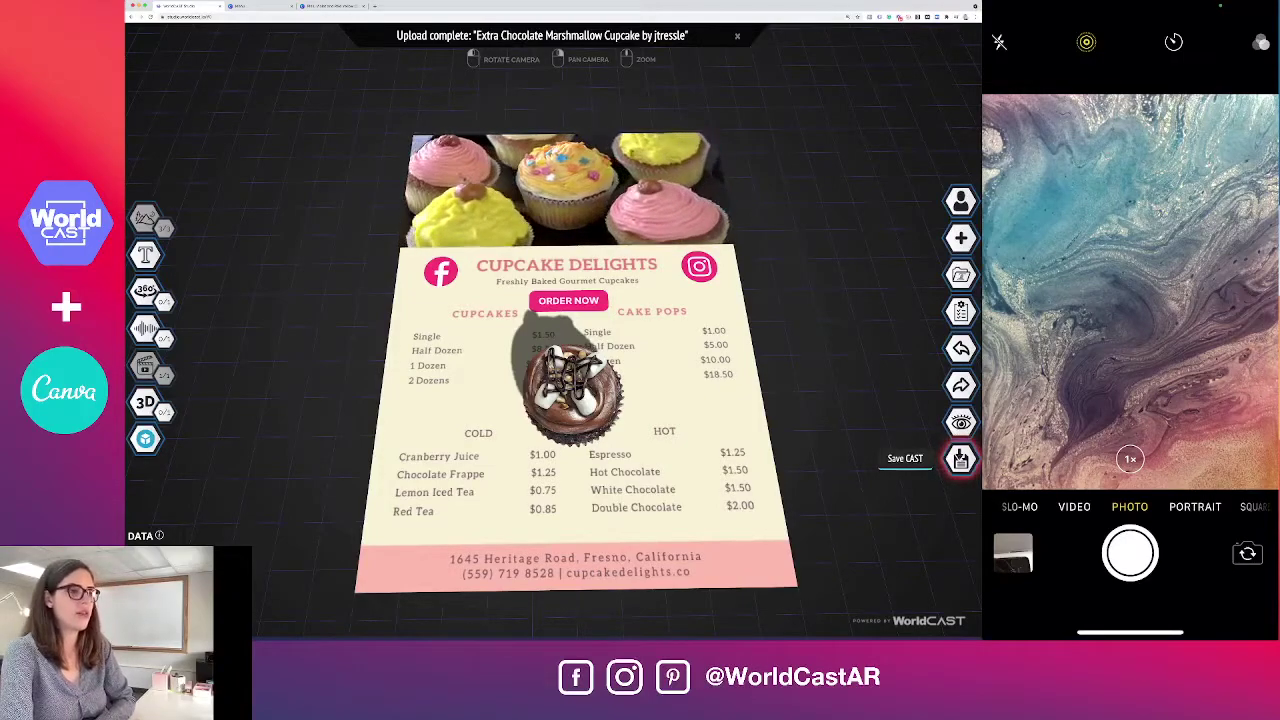
Step: Save and publish the Bakery Menu cast, then dismiss the Congrats message
left_click(961, 459)
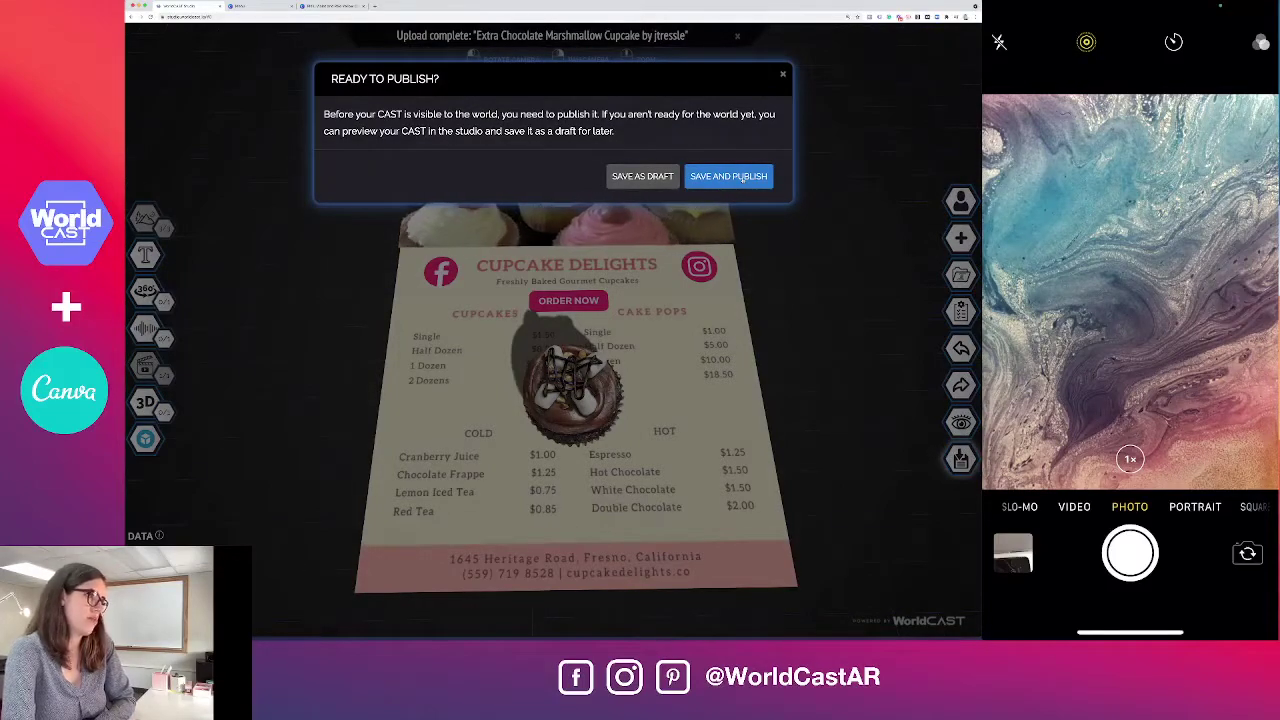
left_click(742, 177)
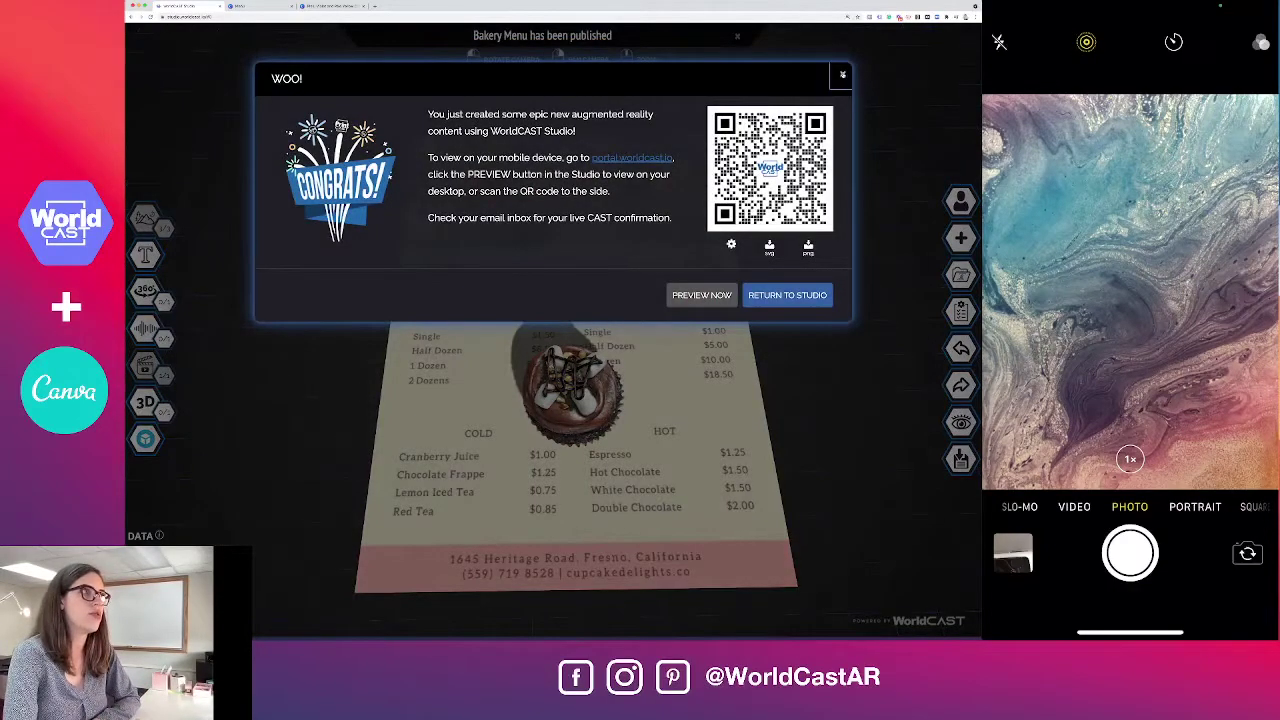
left_click(842, 74)
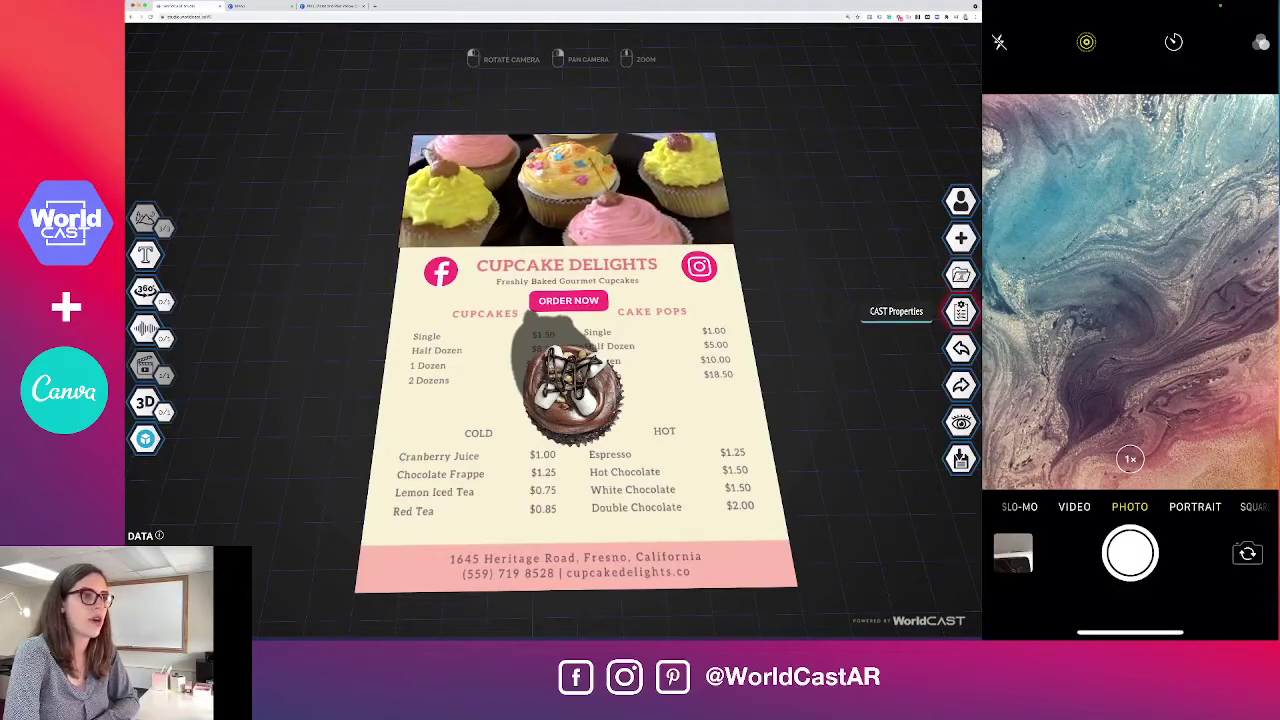
Step: Review the Bakery Menu cast's details in the saved casts list
left_click(960, 311)
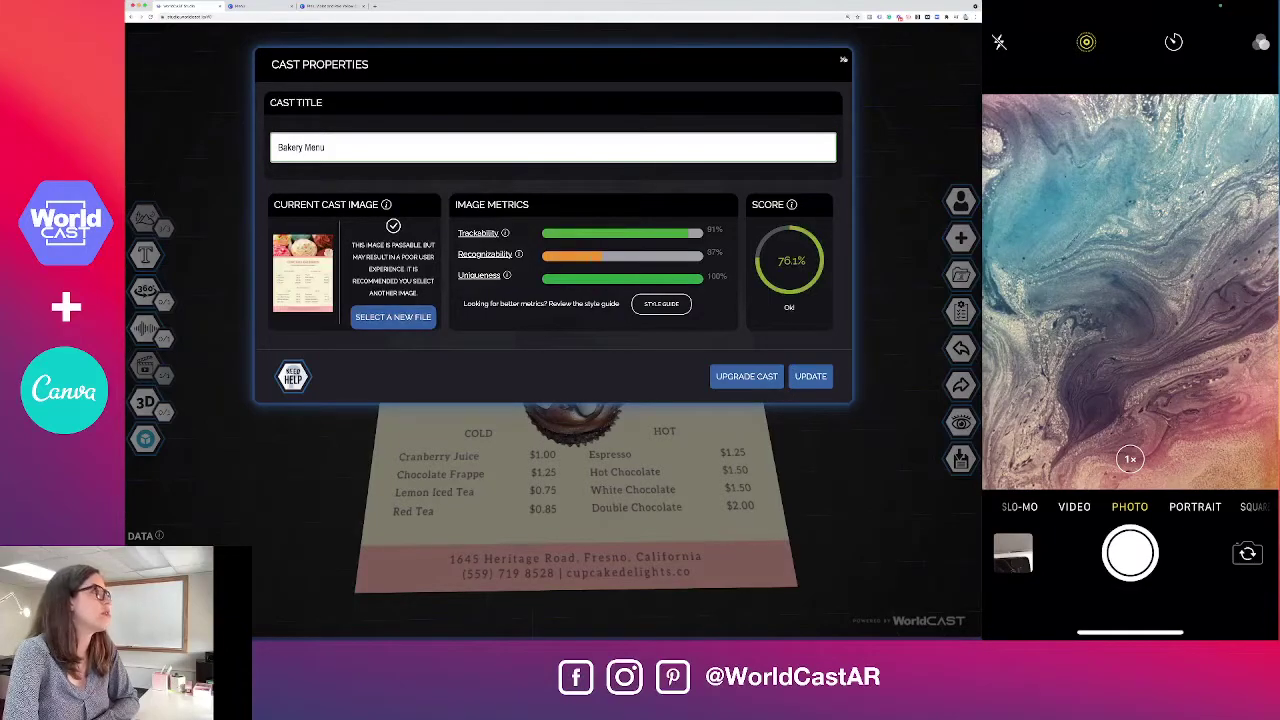
left_click(843, 60)
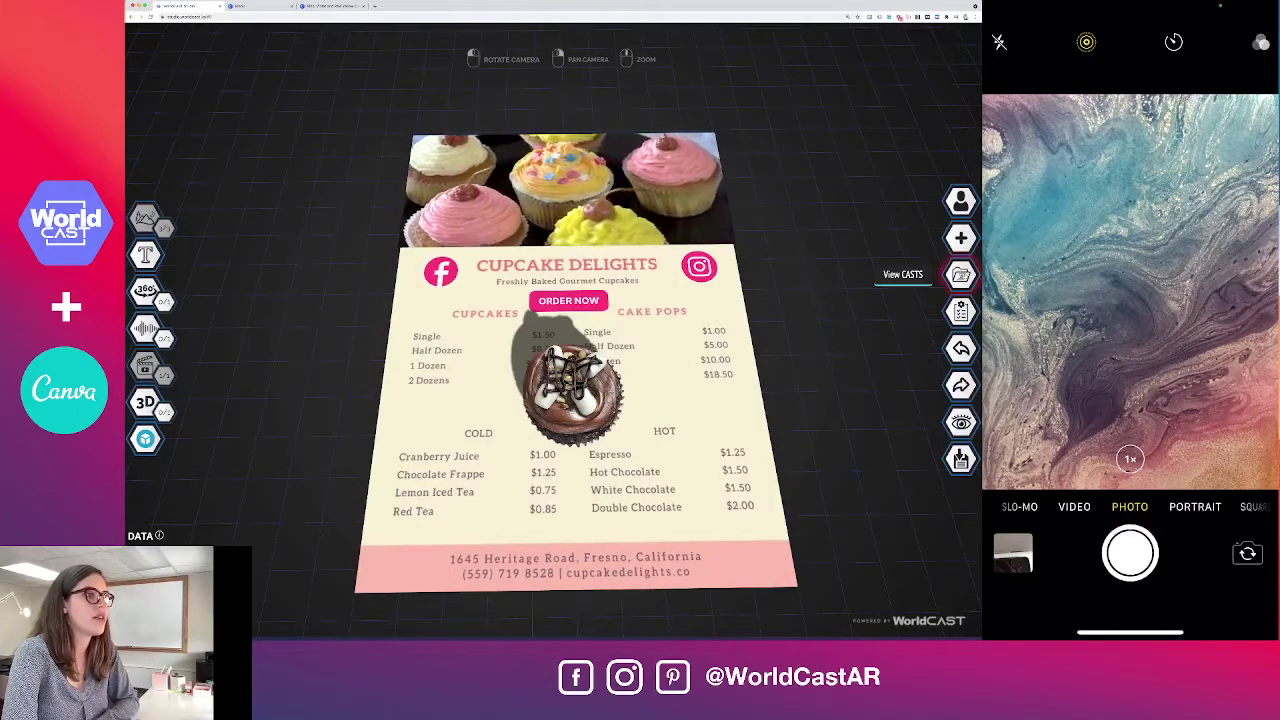
left_click(960, 274)
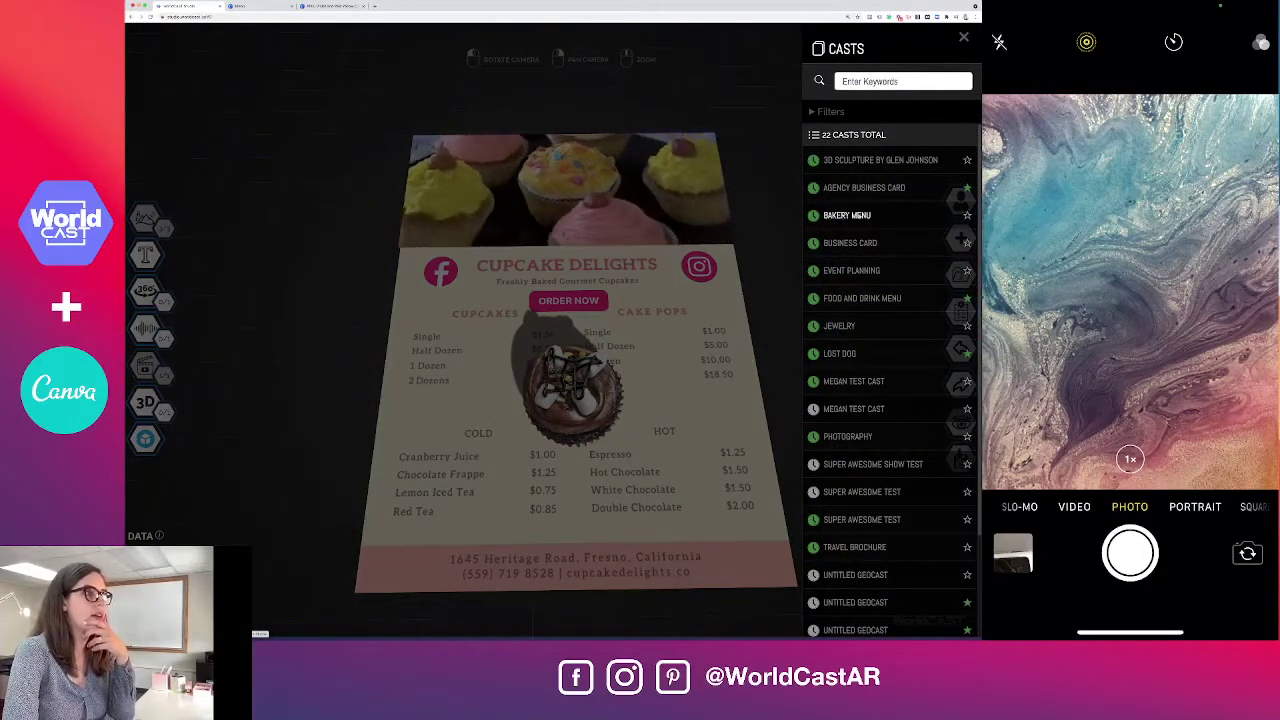
left_click(866, 217)
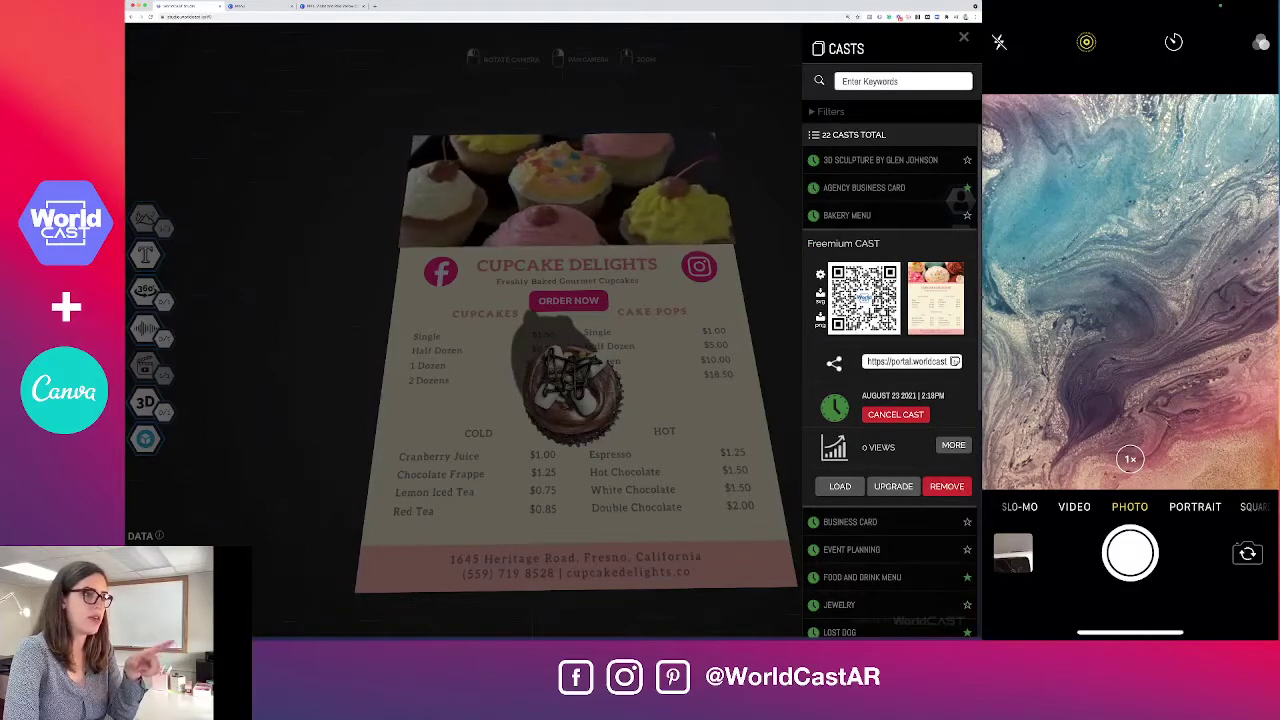
left_click(766, 304)
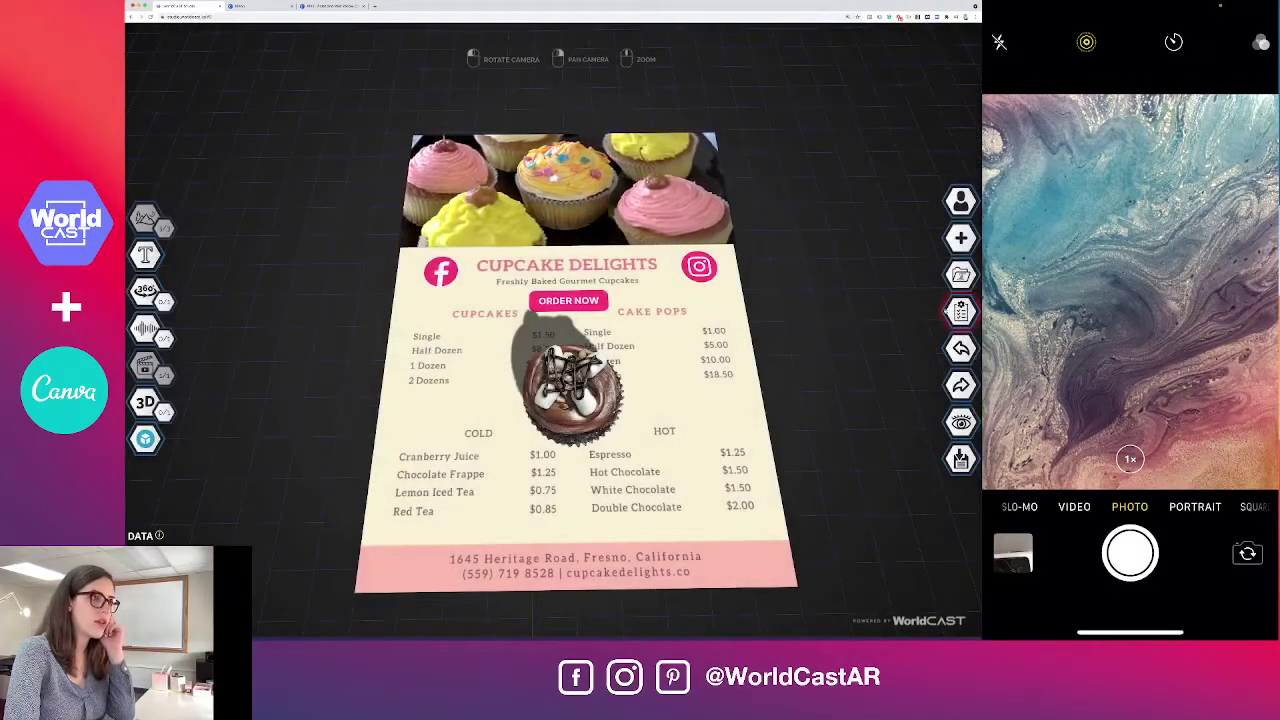
Step: From CAST Properties, choose a new file by editing the existing menu design on Canva
left_click(960, 311)
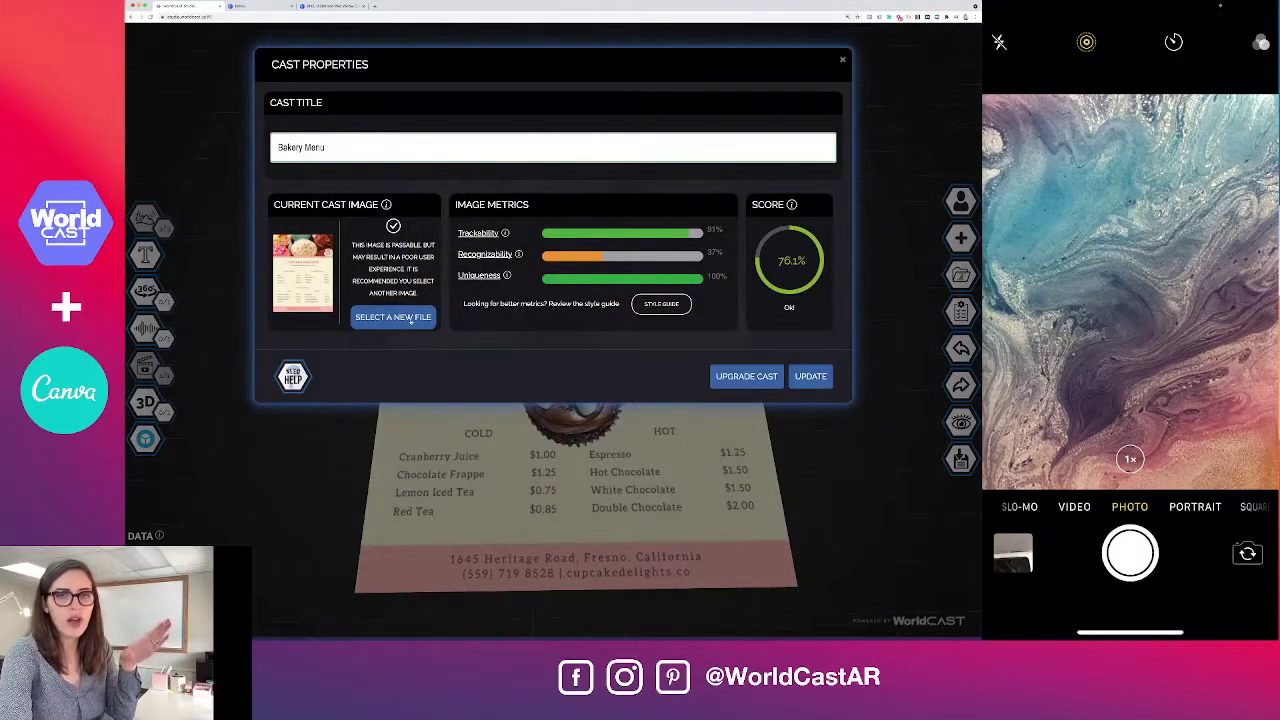
left_click(410, 320)
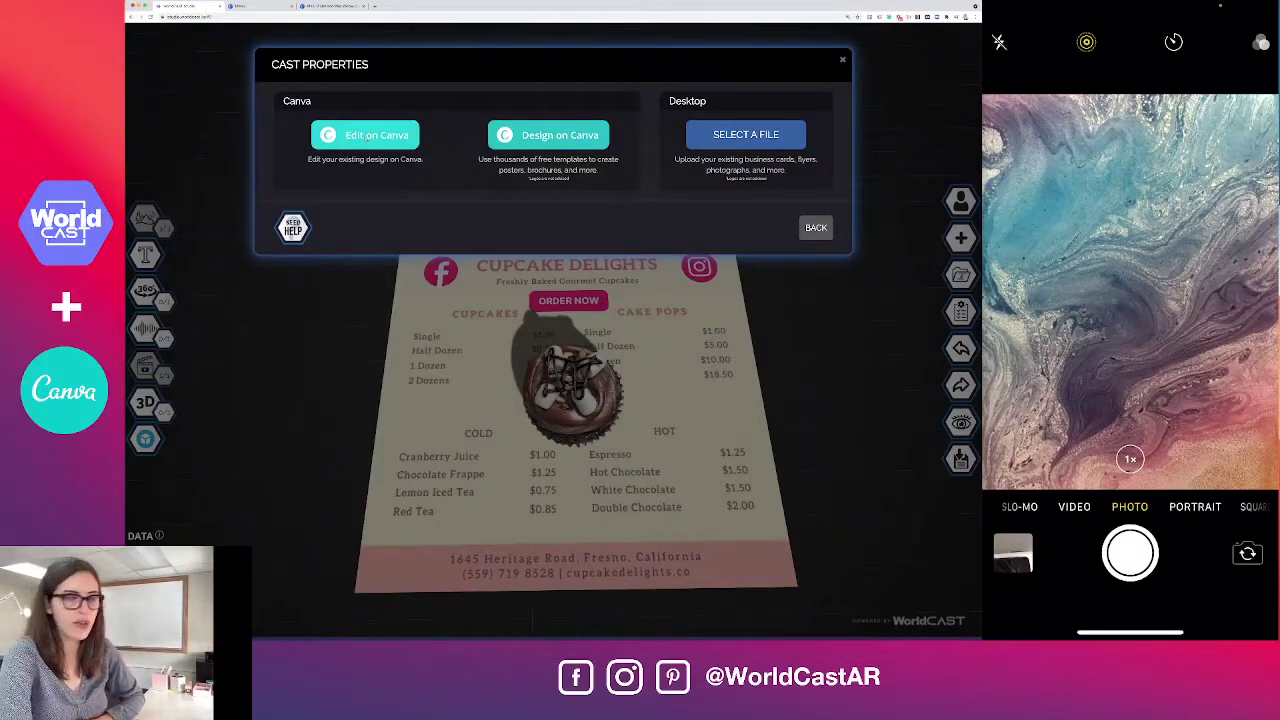
left_click(368, 135)
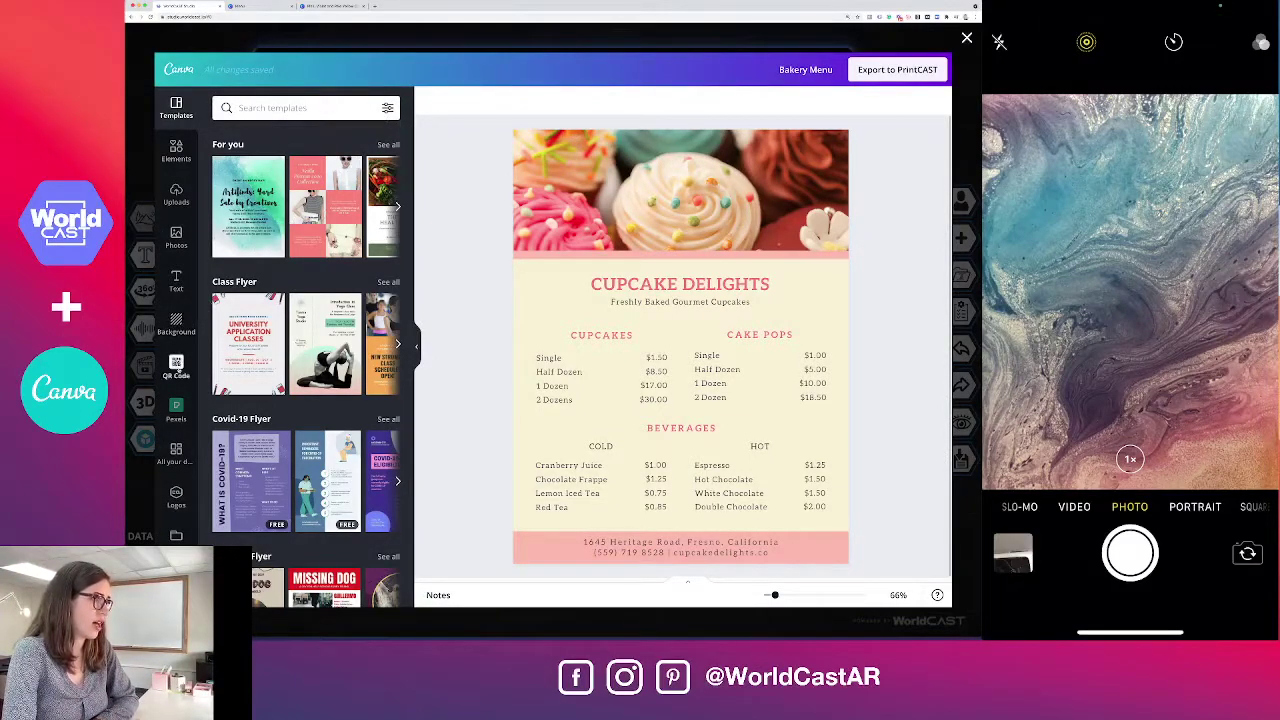
Step: Generate a QR code from the pasted cast portal link onto the menu
left_click(176, 364)
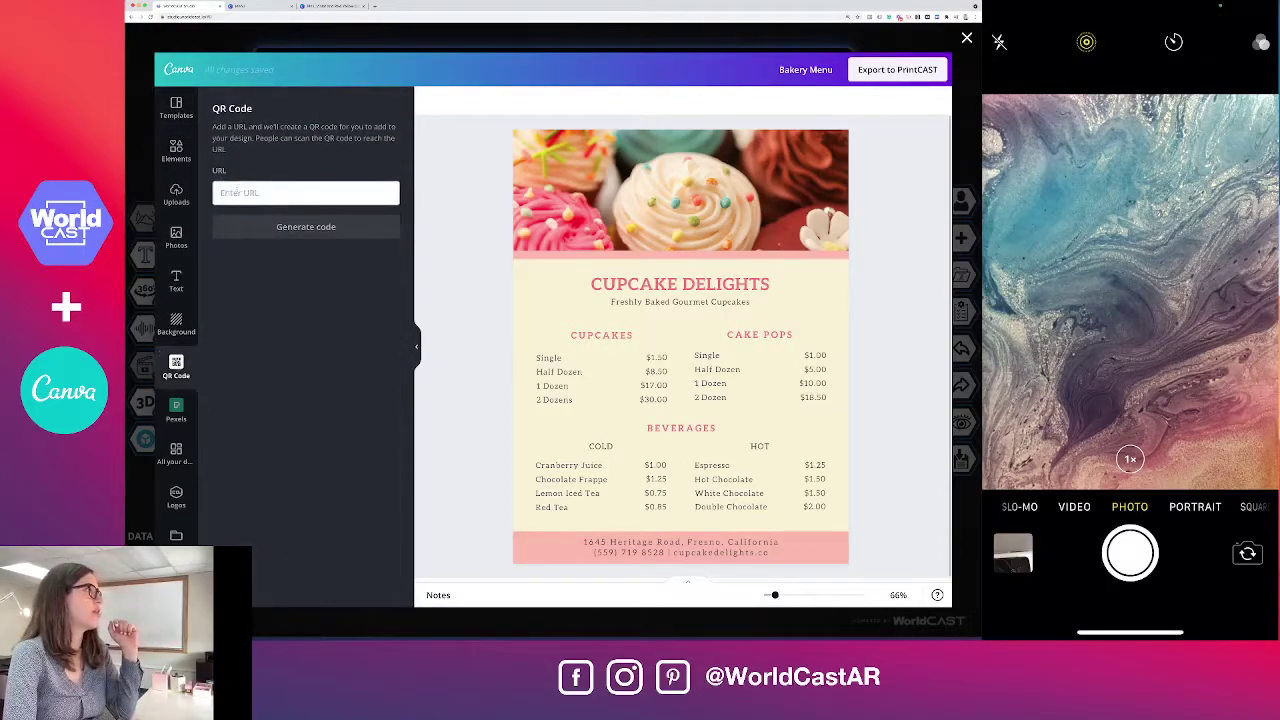
left_click(238, 192)
right_click(238, 192)
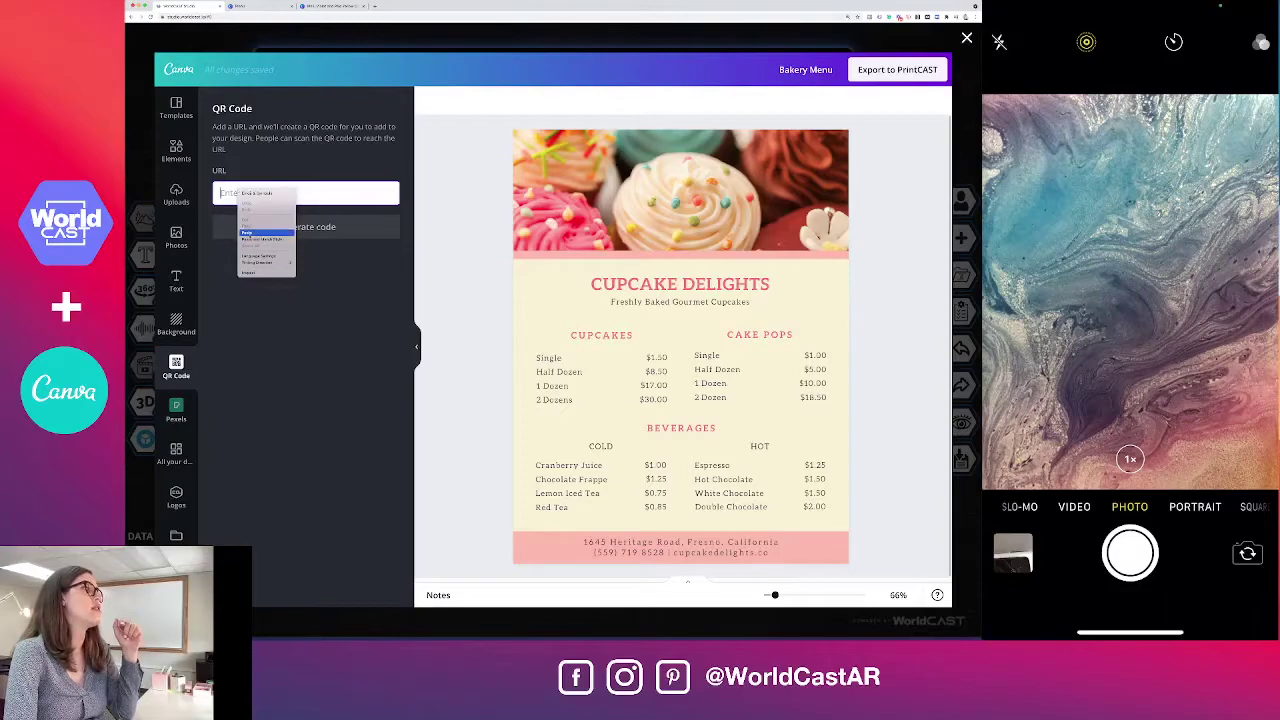
left_click(248, 233)
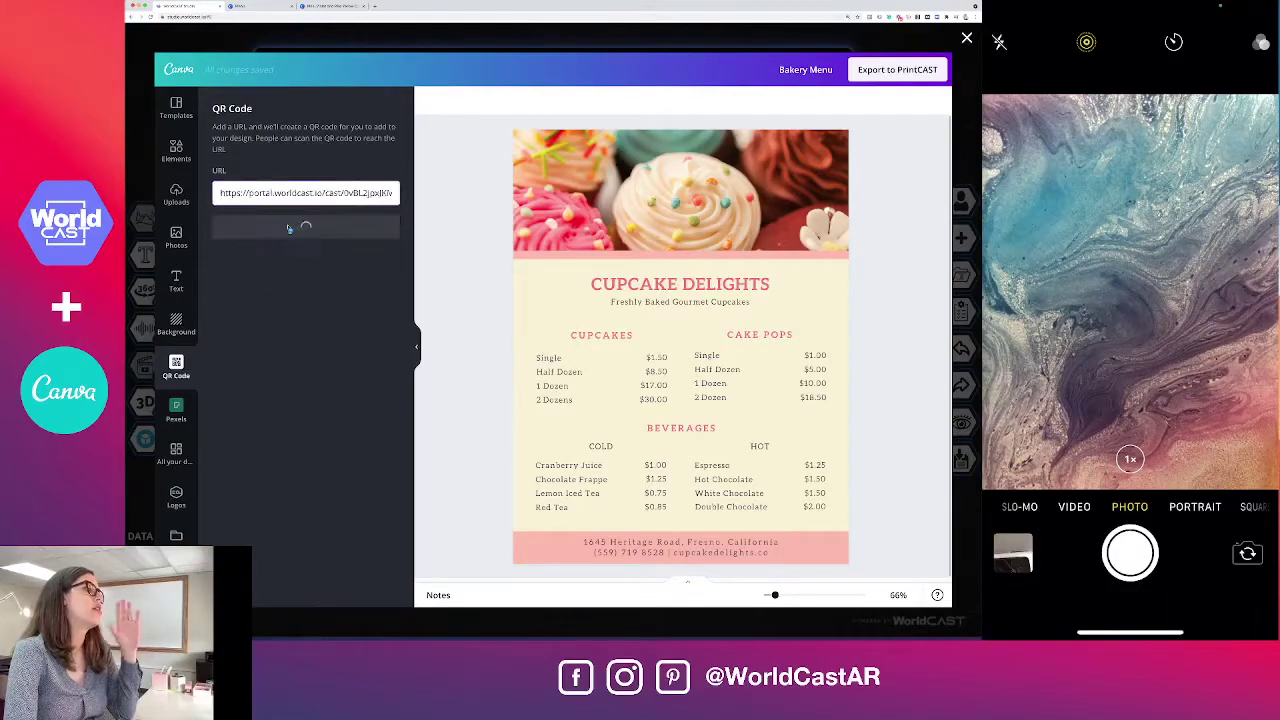
left_click(250, 227)
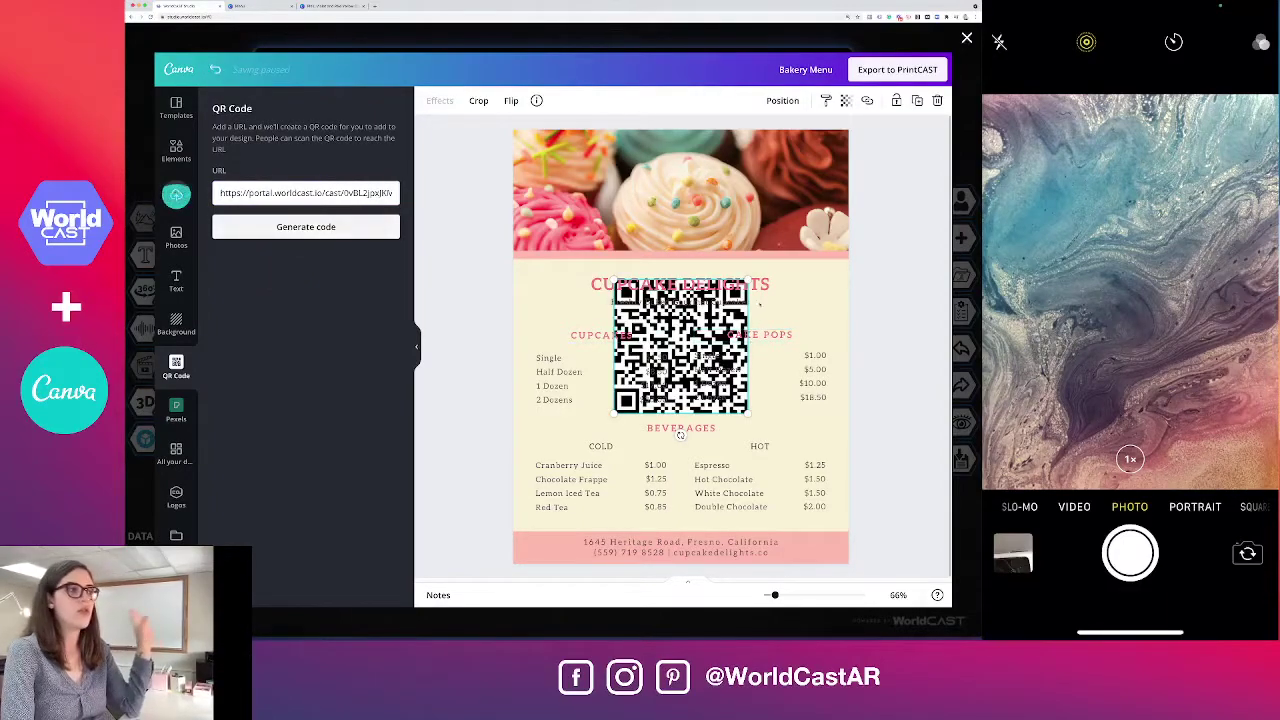
Step: Shrink the QR code to a small square and place it in the pink footer's bottom-right corner
left_click_drag(748, 282, 652, 378)
right_click(656, 388)
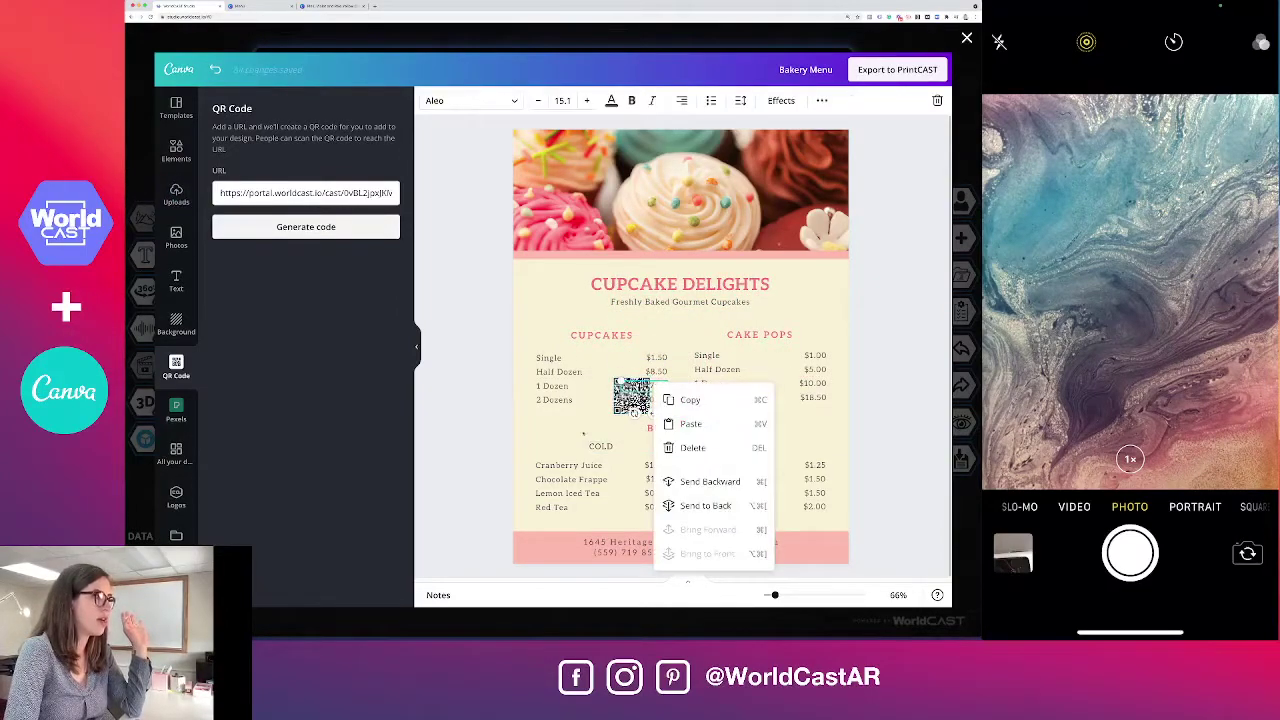
key("Escape")
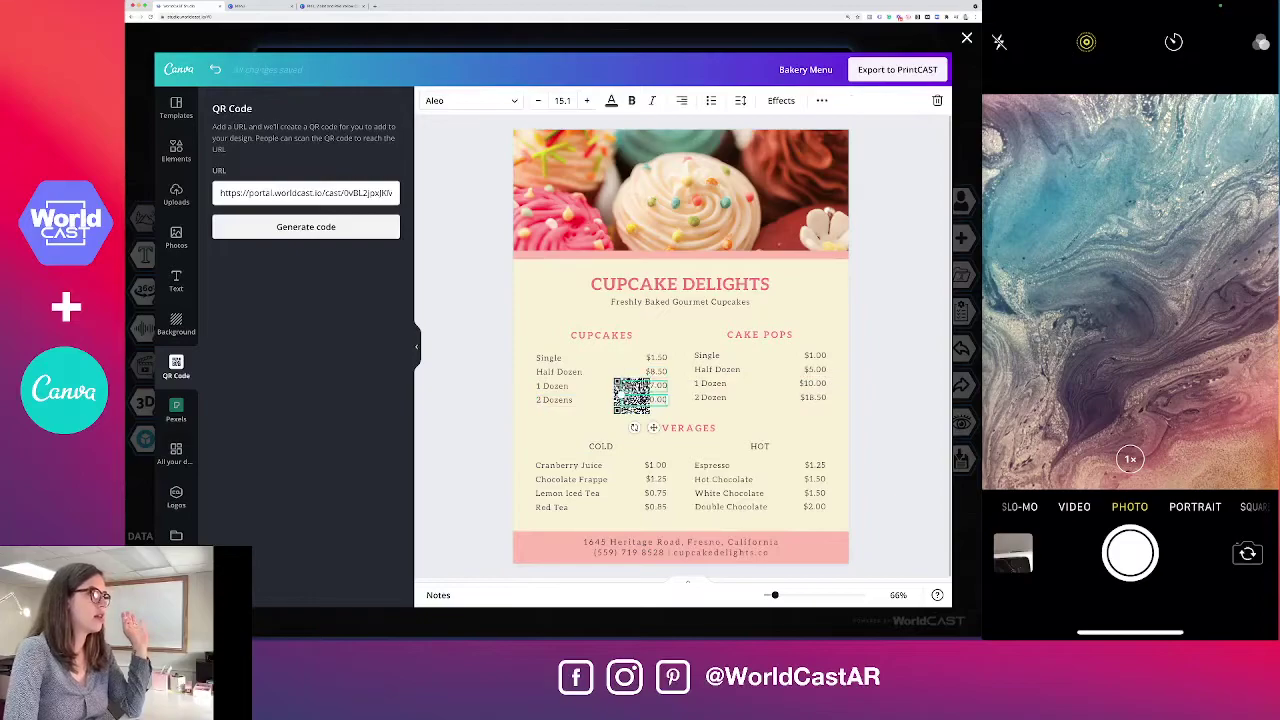
left_click_drag(654, 411, 654, 412)
key("super+z")
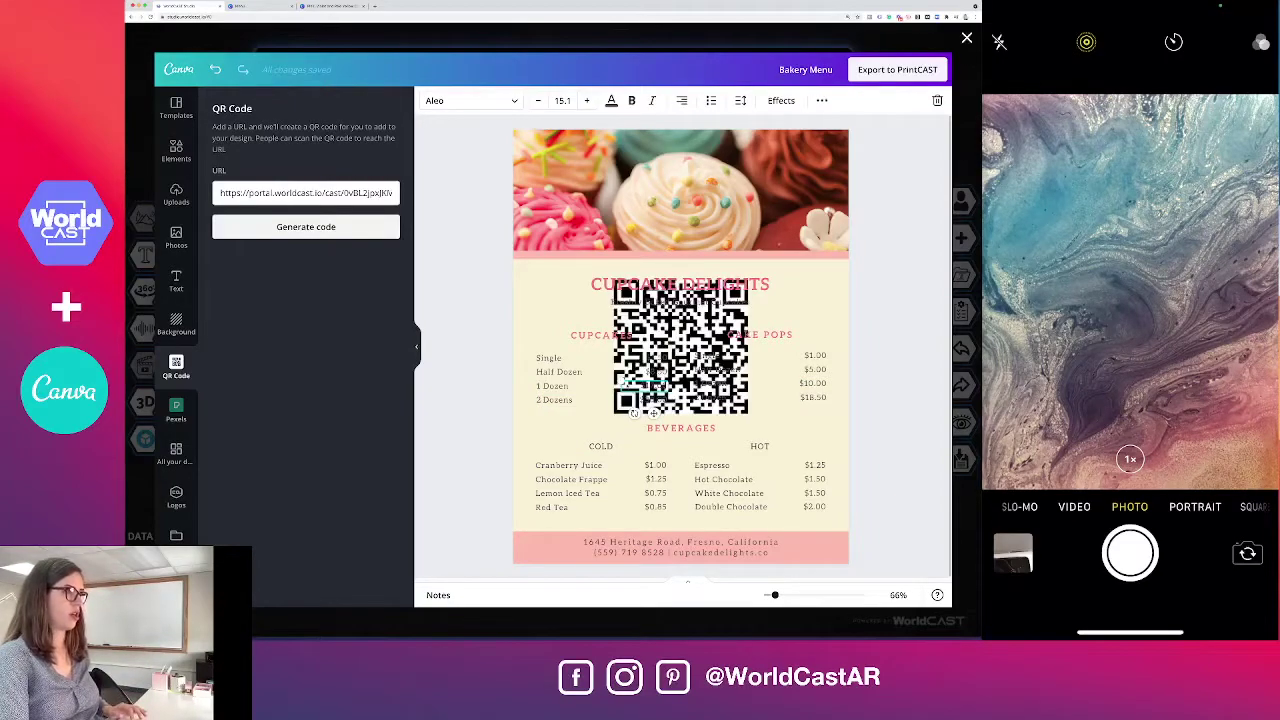
left_click_drag(634, 412, 555, 499)
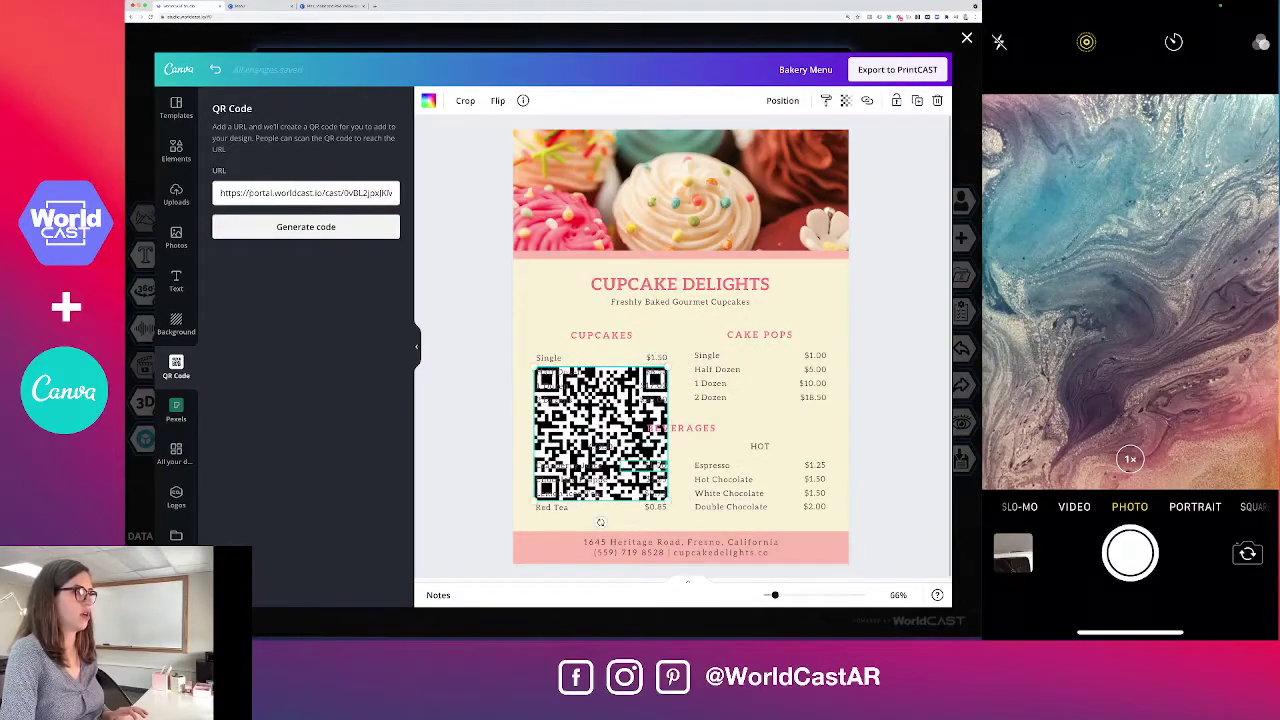
left_click_drag(667, 500, 814, 537)
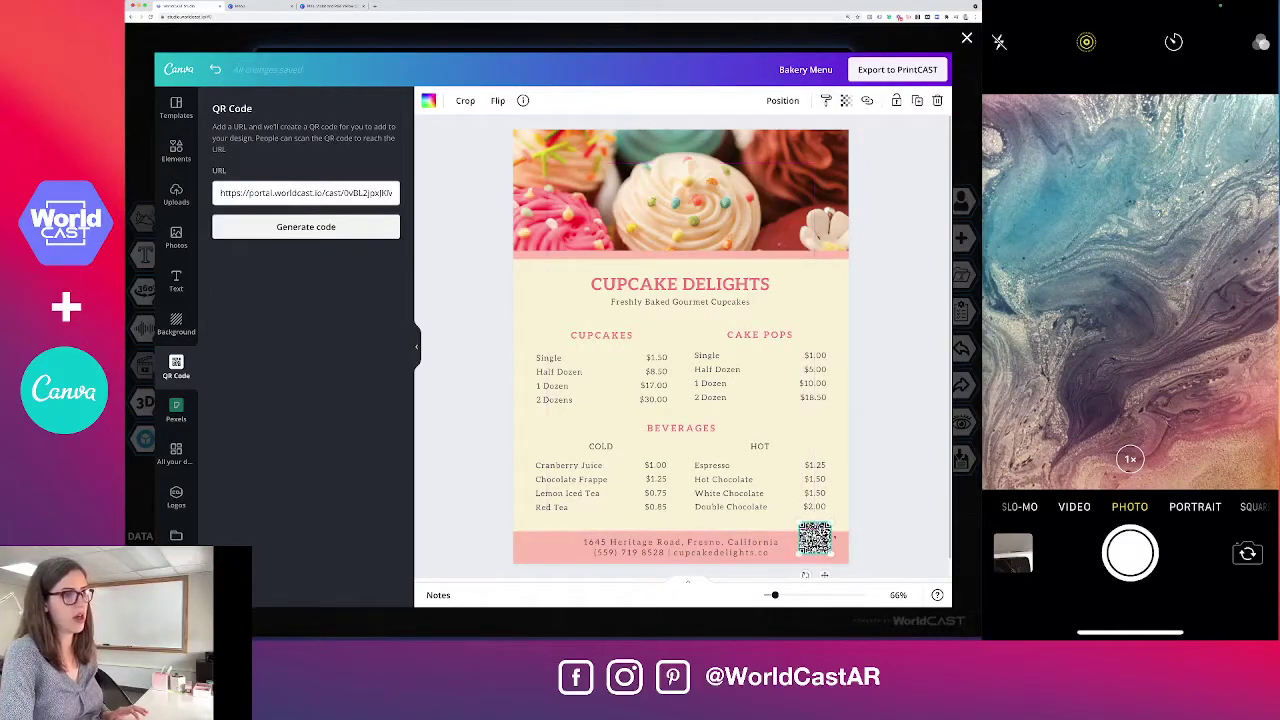
left_click(857, 518)
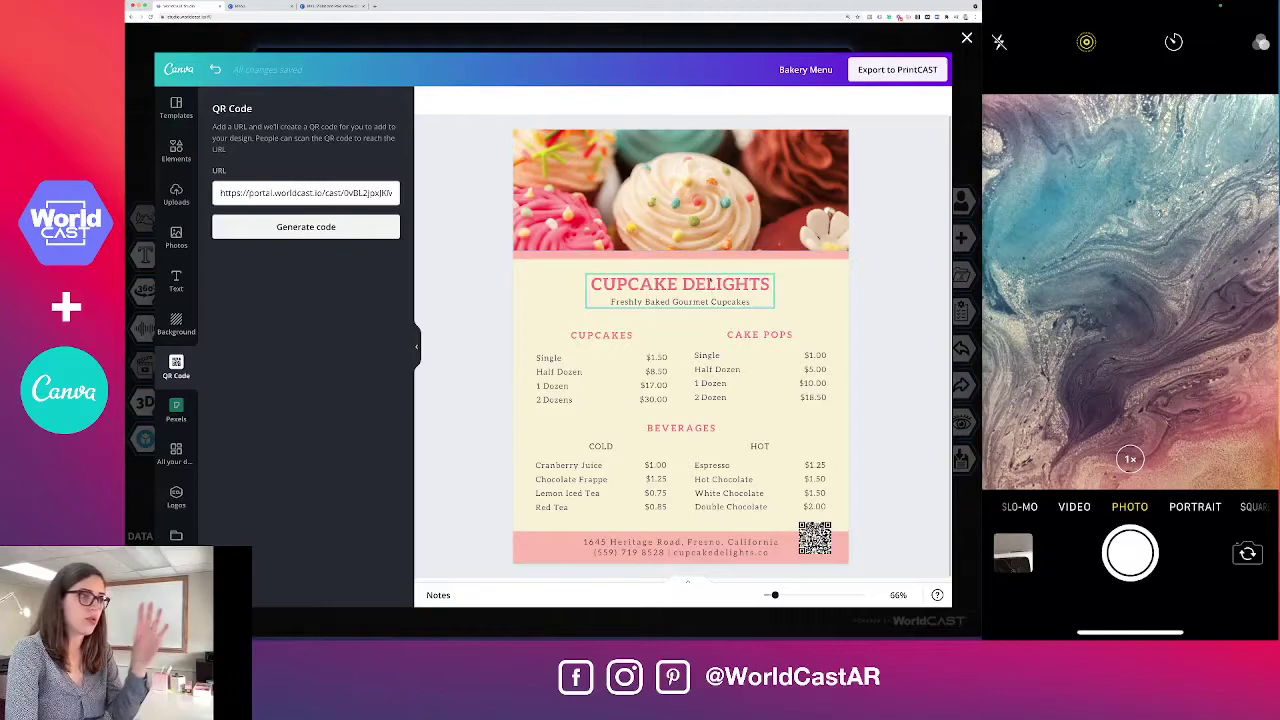
Step: Export the QR-code menu to PrintCAST and apply it as the cast image, scoring 91.3%
left_click(897, 69)
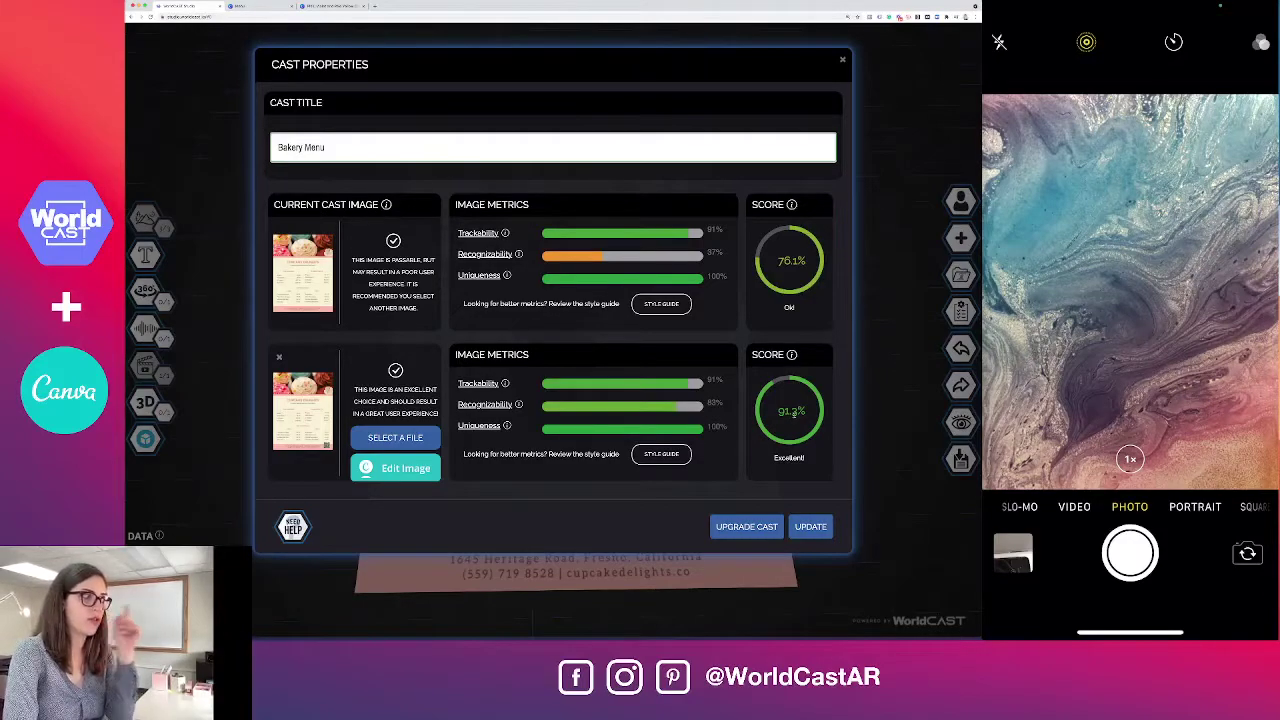
left_click(810, 527)
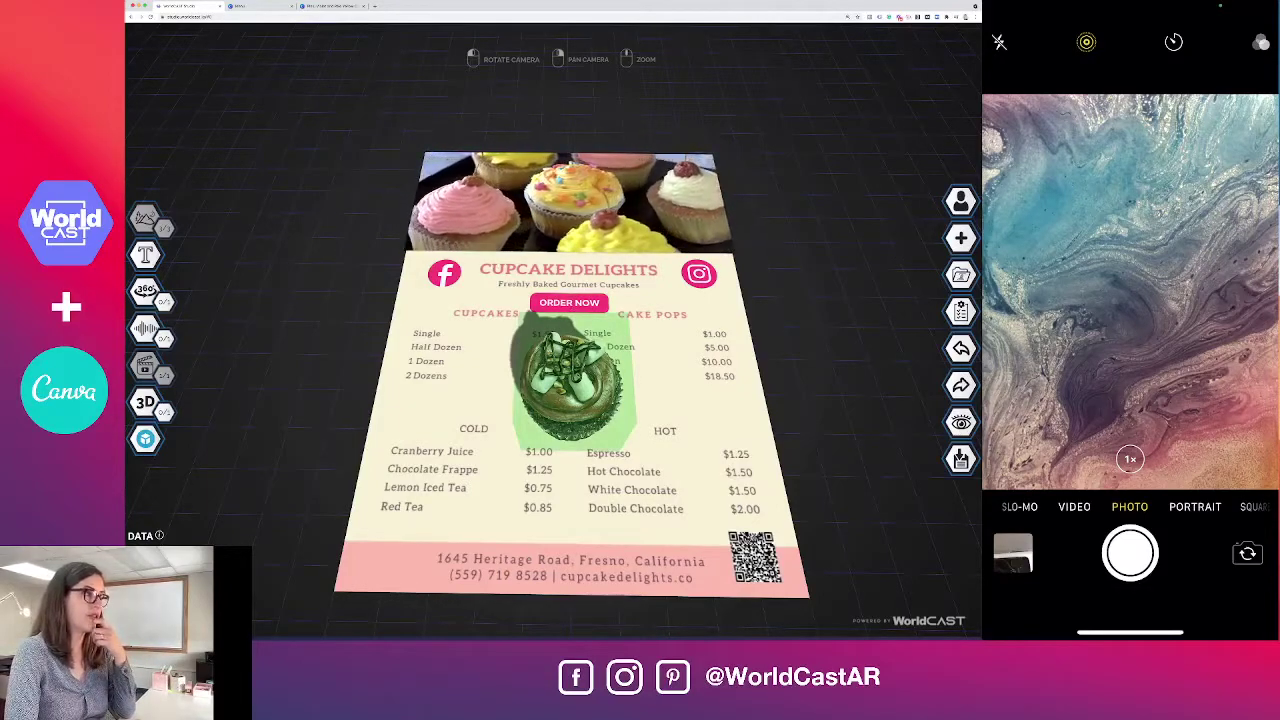
Step: Publish the updated QR-code menu cast and close the Congrats dialog
left_click(960, 458)
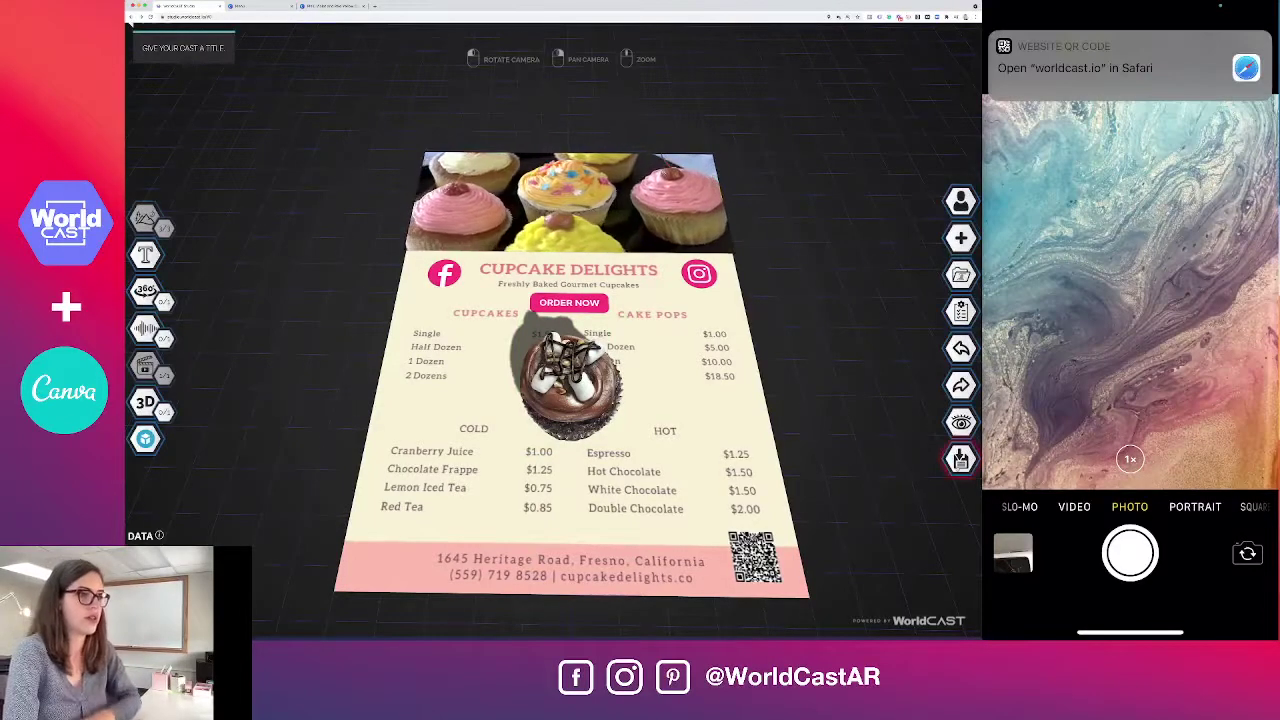
left_click(960, 458)
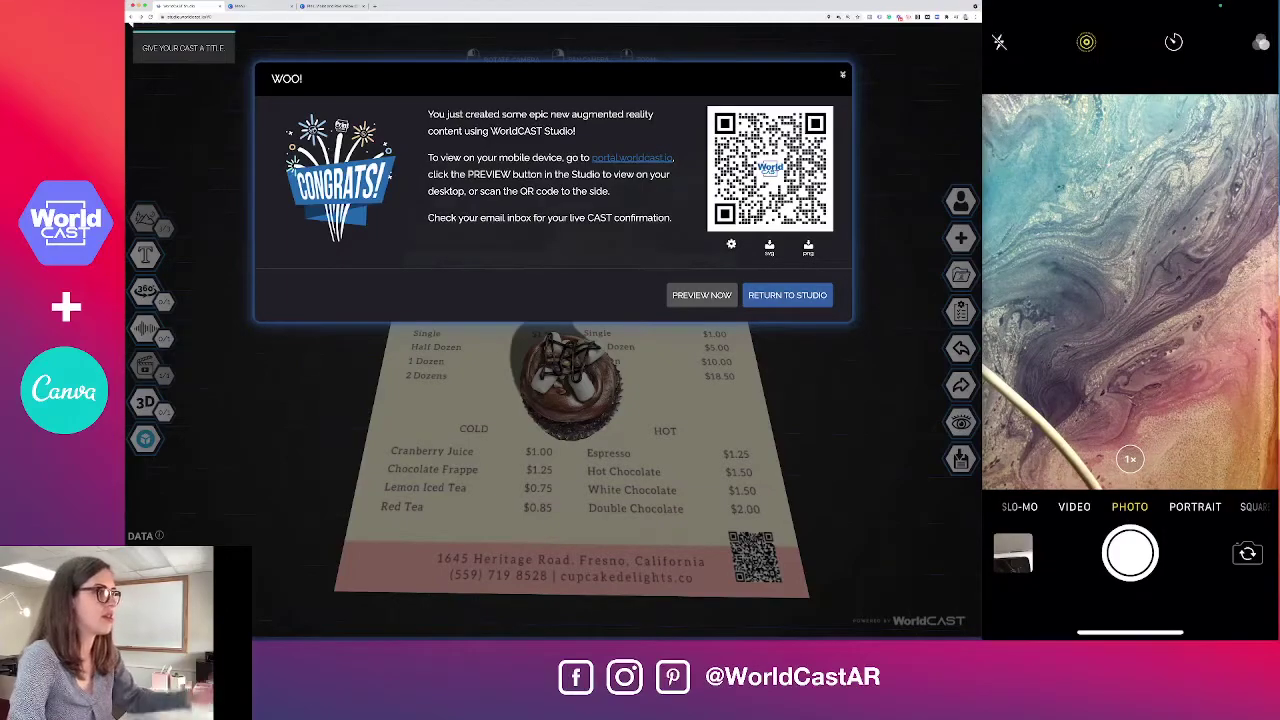
left_click(842, 75)
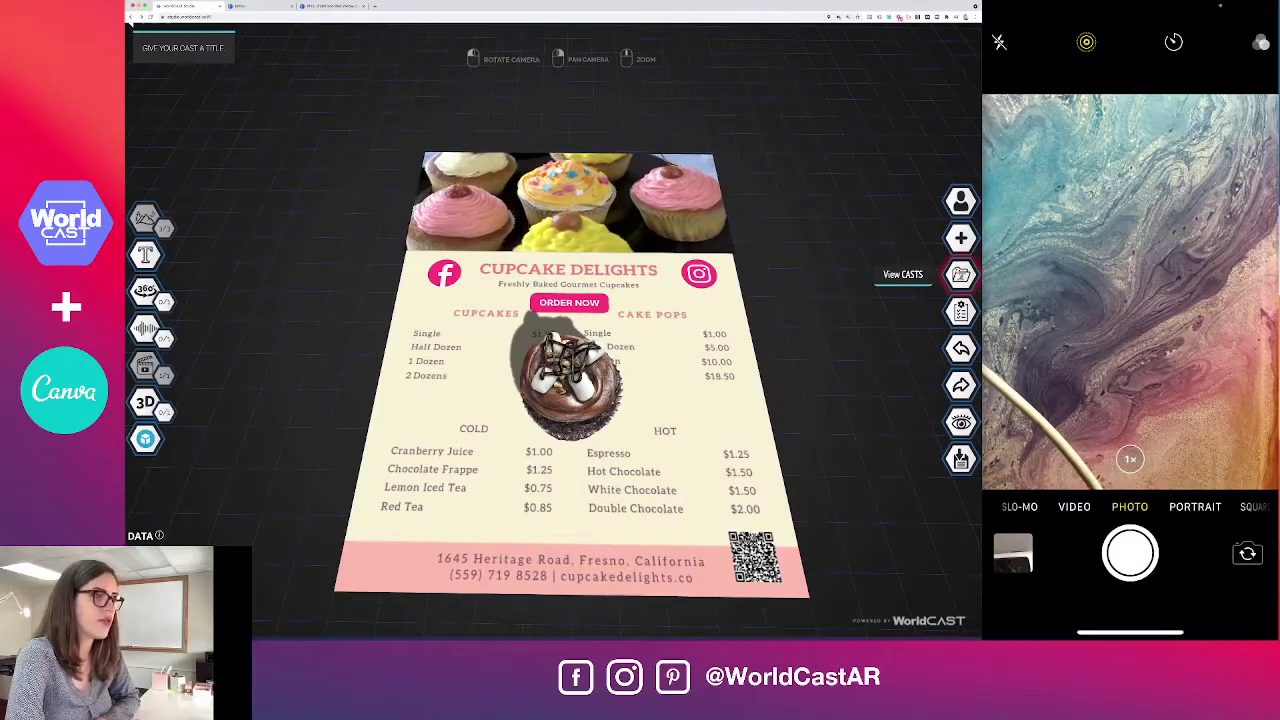
Step: Upgrade the Bakery Menu cast to the $10-per-month Premium package from the casts list
left_click(960, 274)
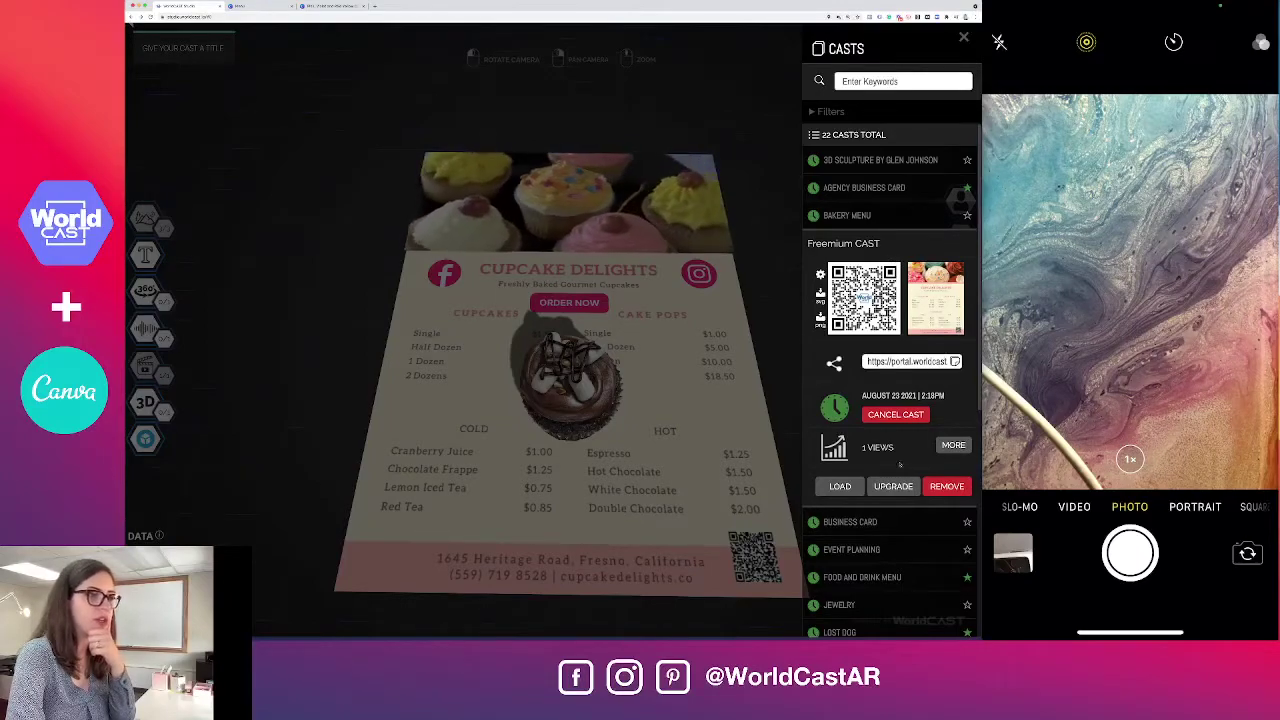
left_click(893, 486)
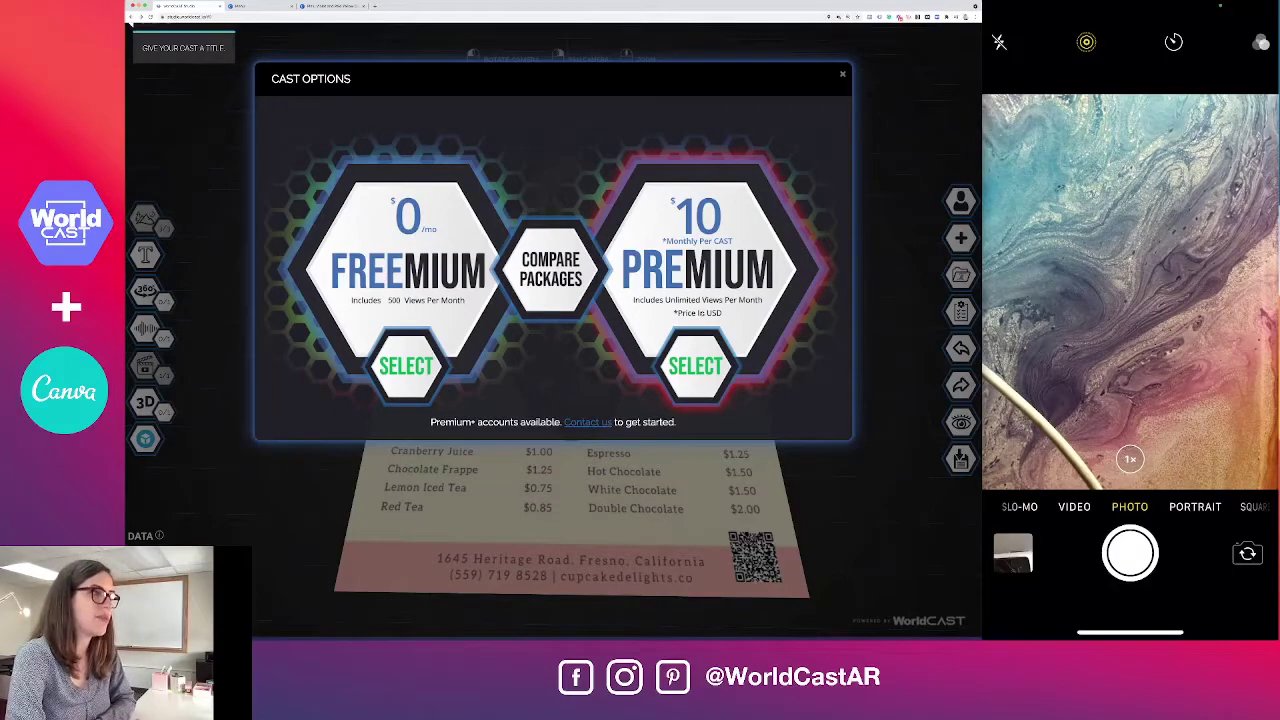
left_click(714, 305)
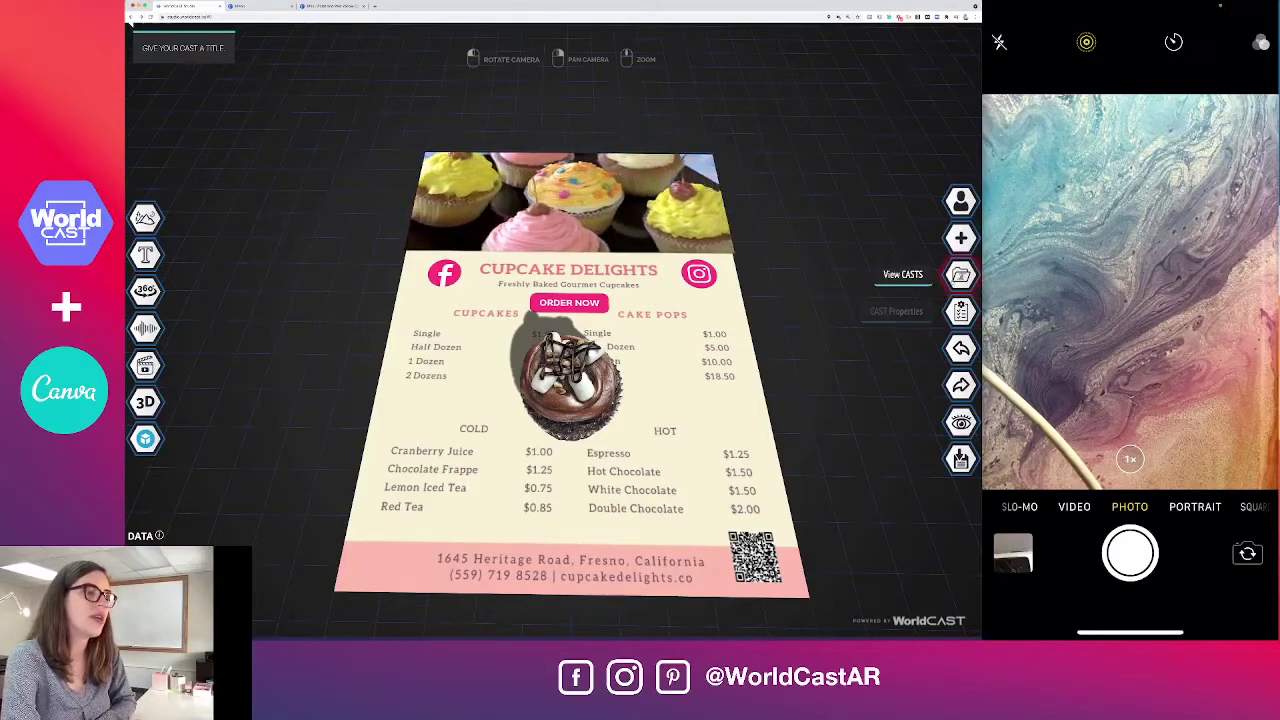
Step: Open the Bakery Menu's CAST METRICS showing total views, daily views and ORDER NOW clicks
left_click(960, 275)
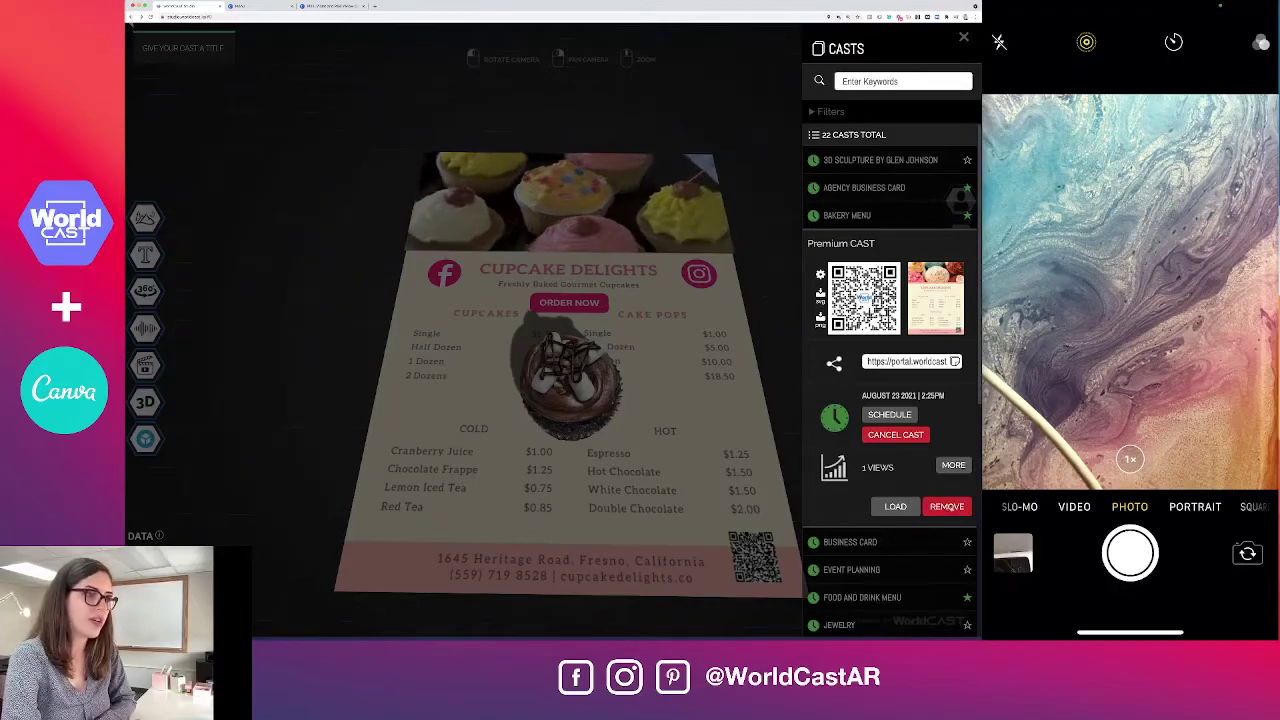
left_click(952, 465)
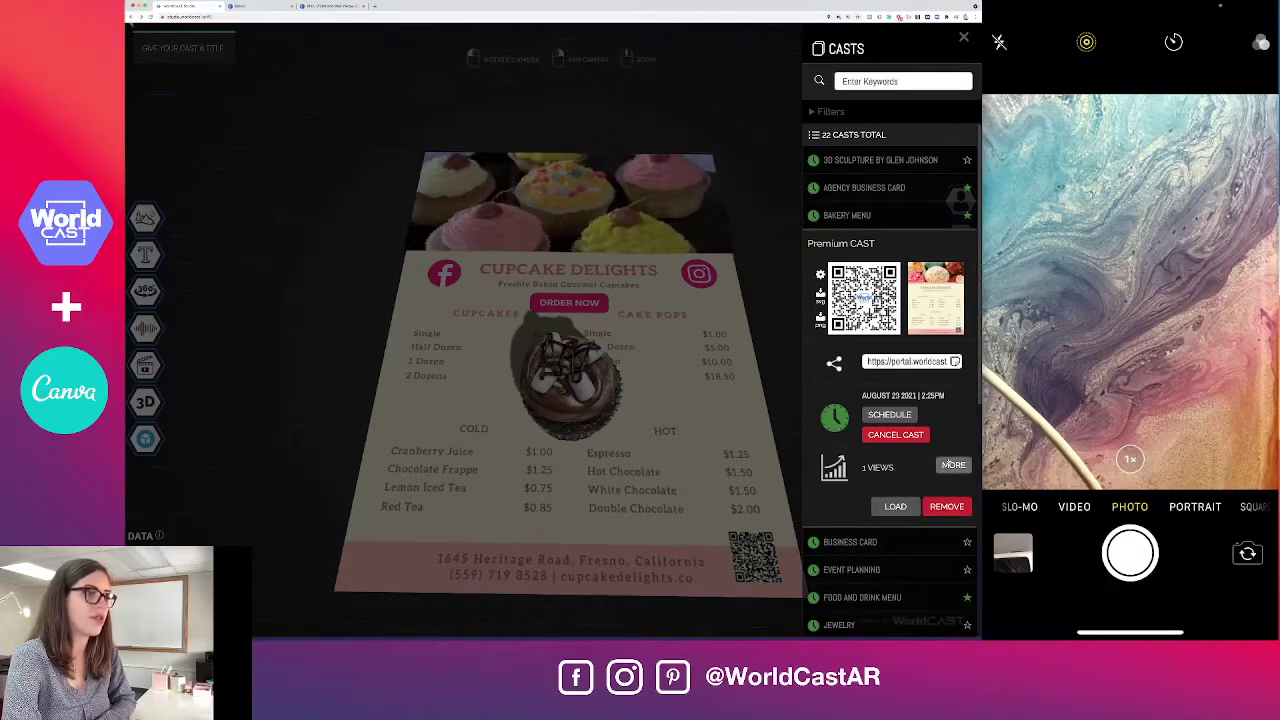